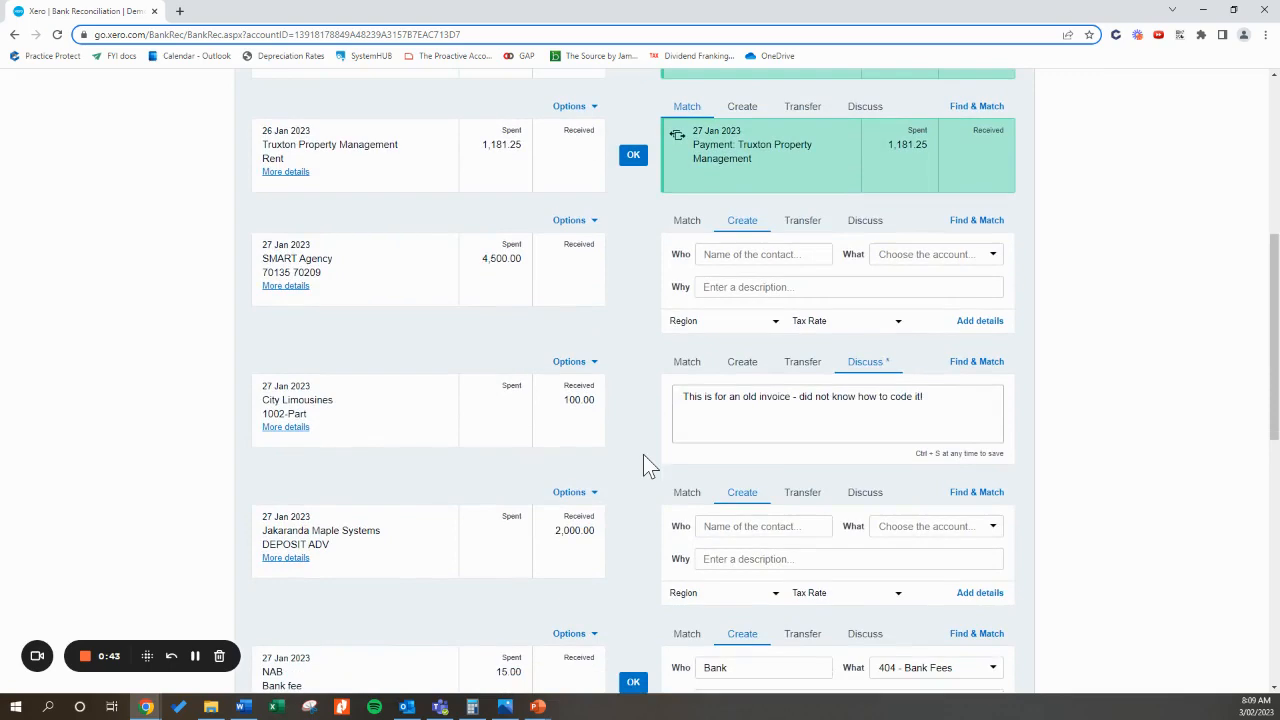
Step: Review the unreconciled statement lines and their suggested matches, and check the statement details of the 7-Eleven transaction
scroll(643, 454, "down", 3)
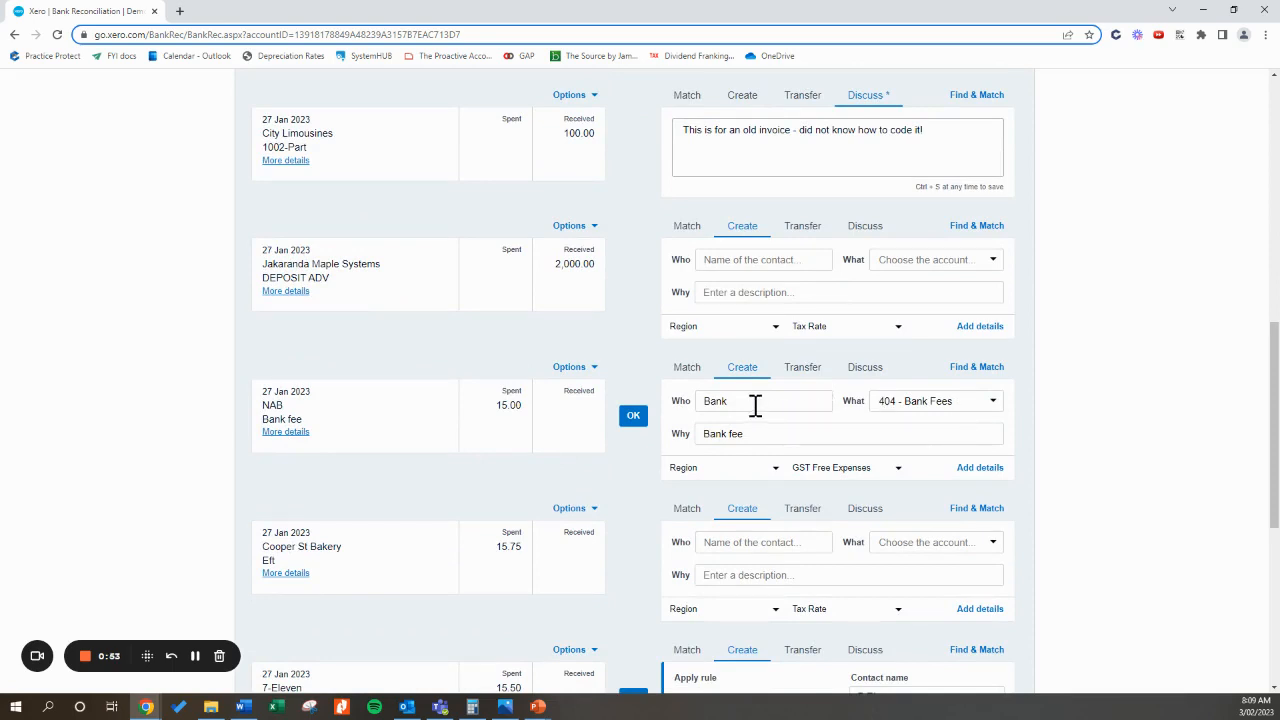
scroll(754, 403, "up", 1)
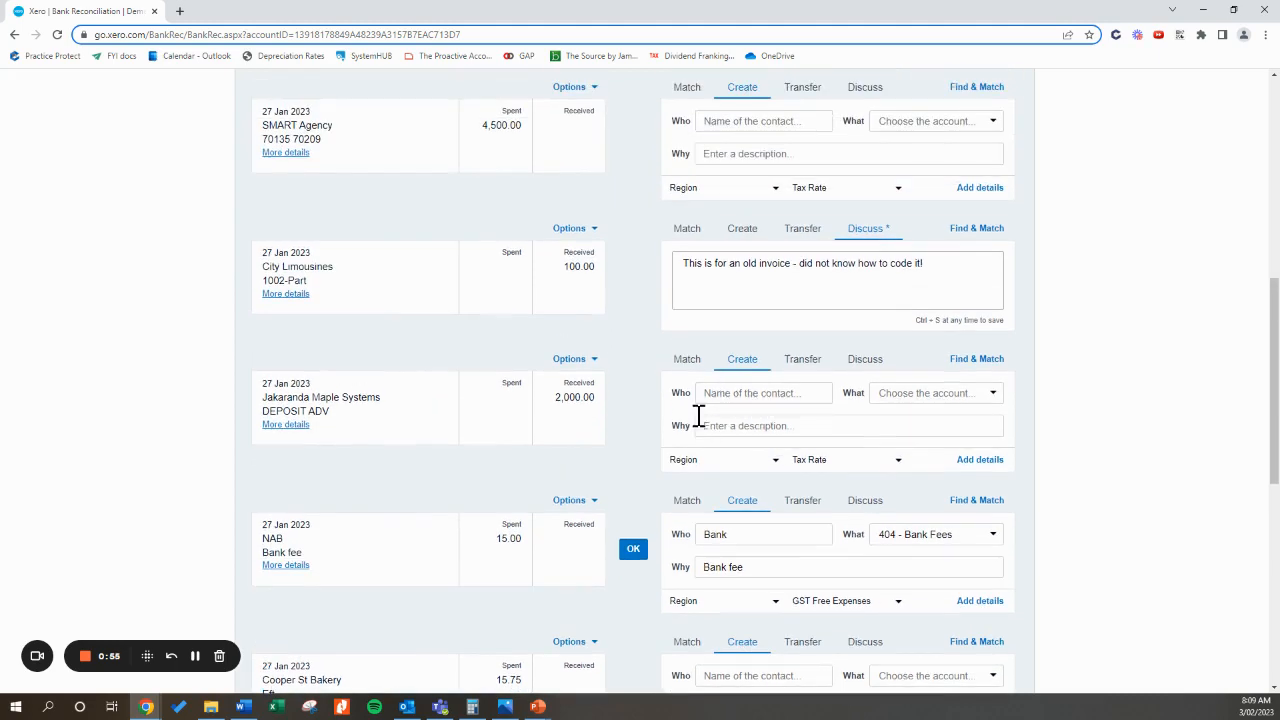
scroll(640, 498, "up", 2)
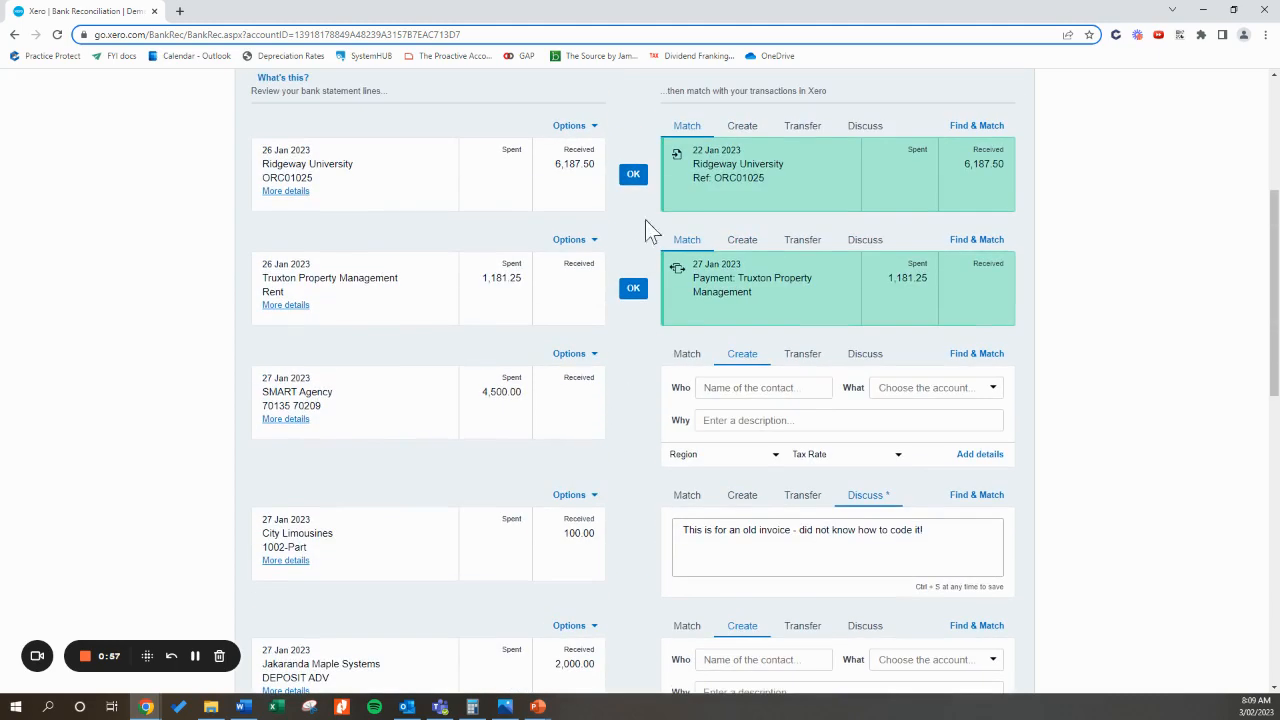
scroll(615, 560, "down", 2)
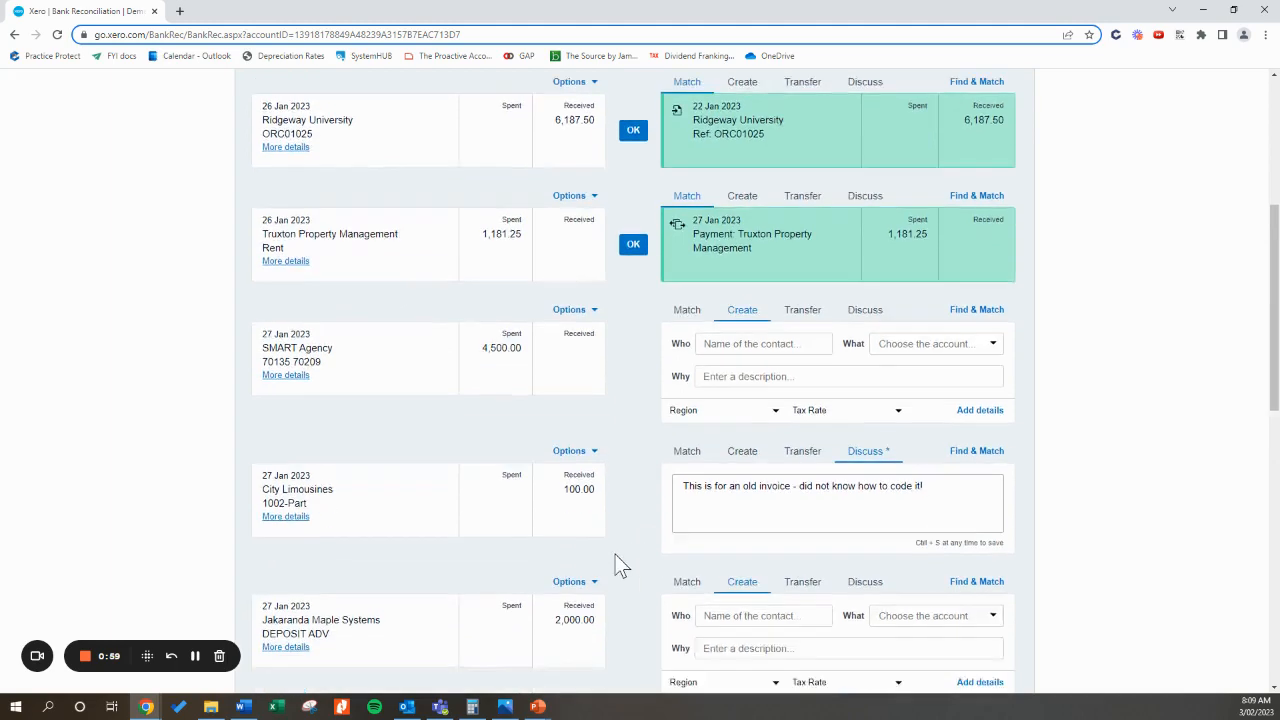
scroll(617, 560, "down", 2)
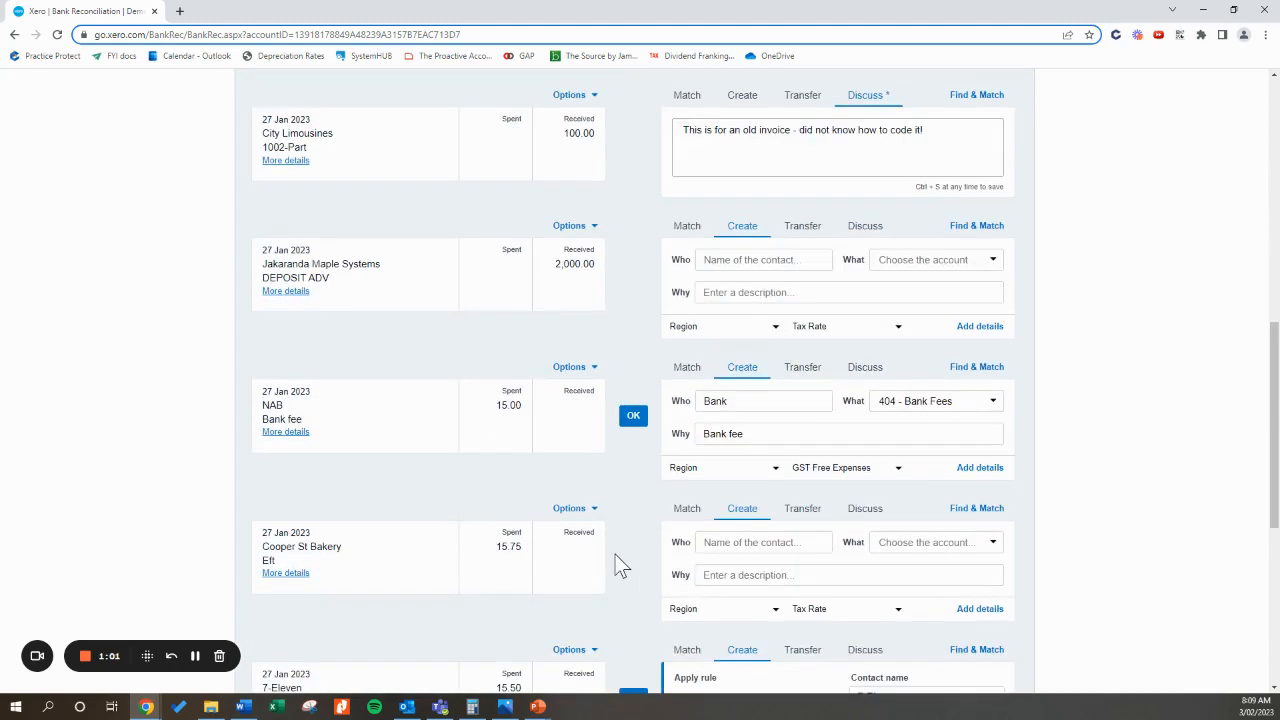
scroll(617, 564, "down", 2)
scroll(617, 566, "down", 1)
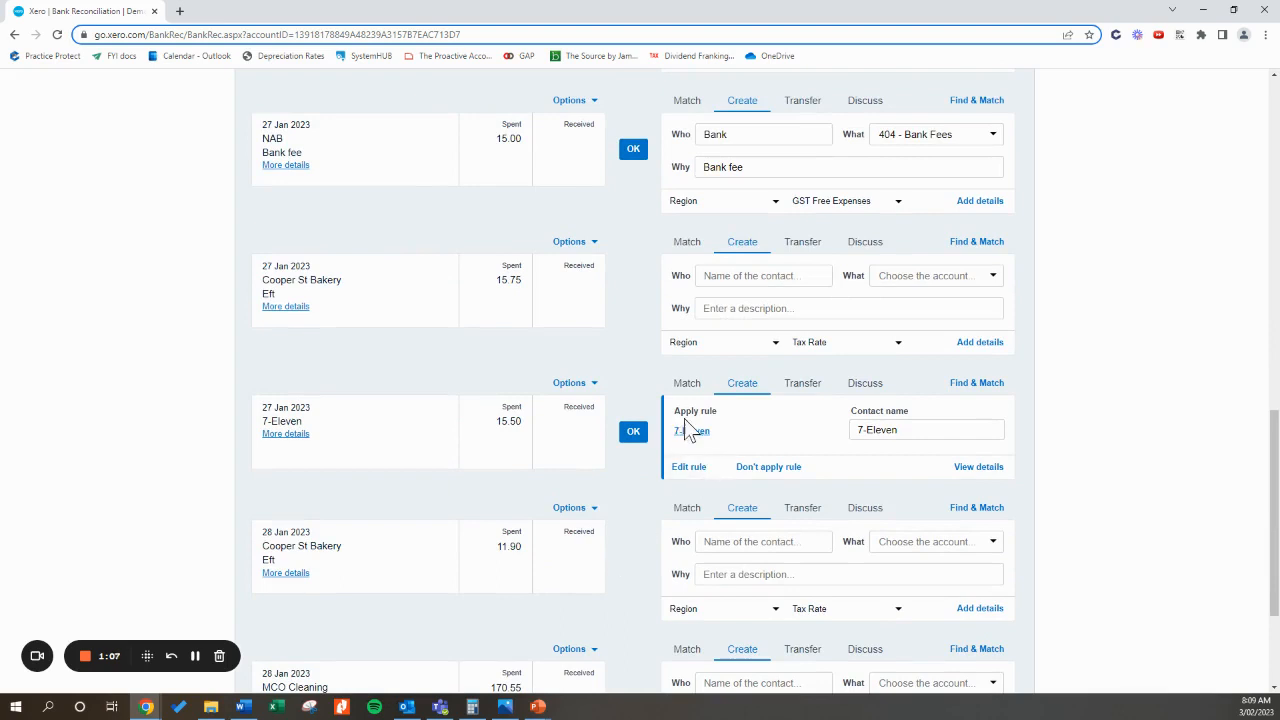
left_click(288, 434)
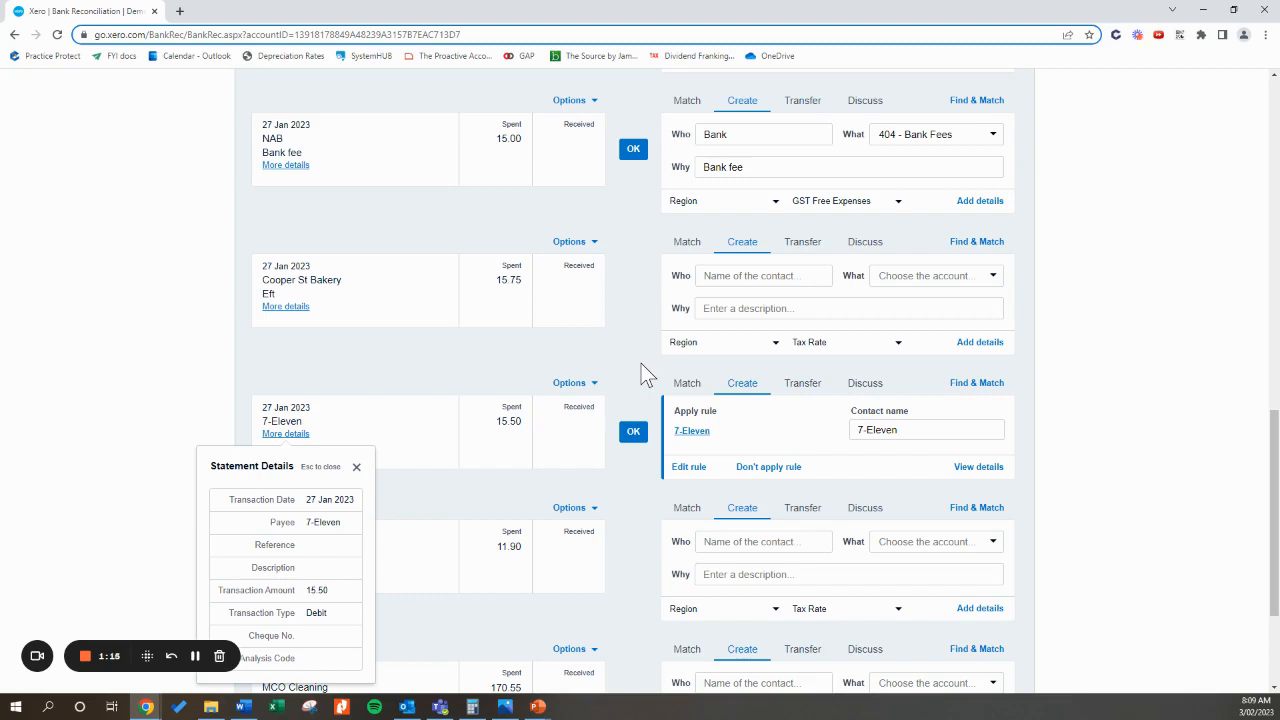
left_click(356, 466)
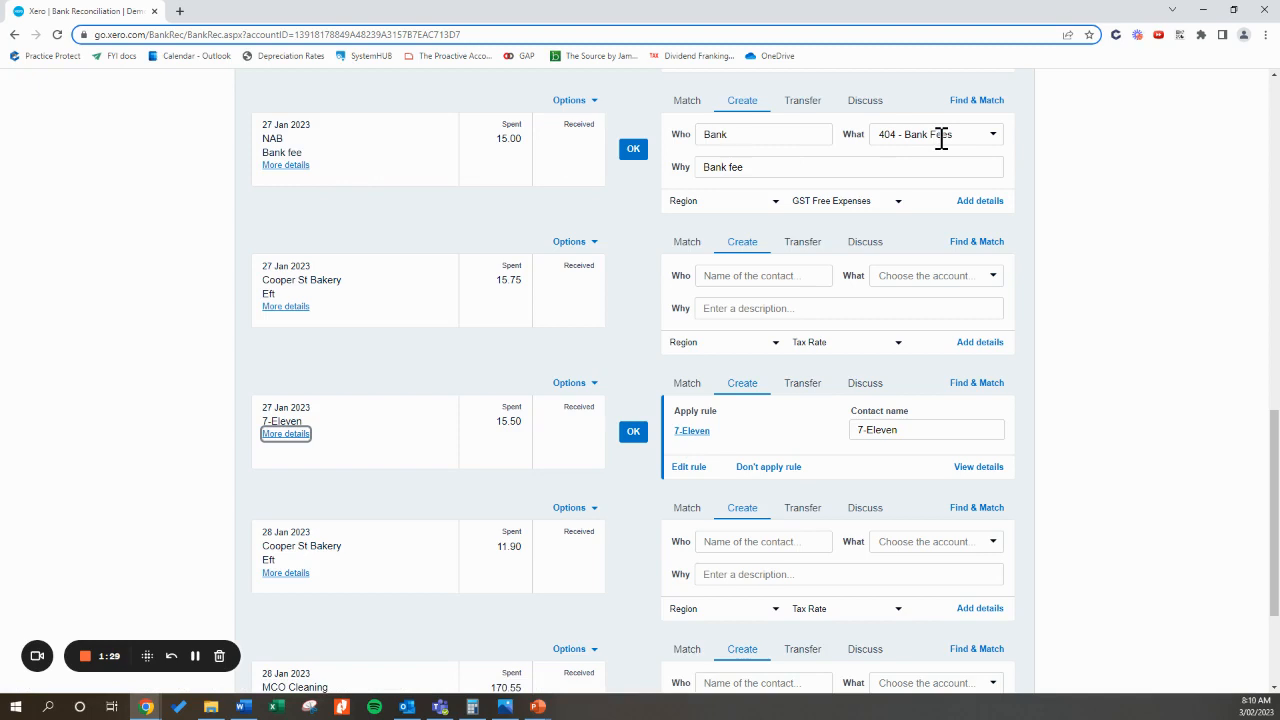
Step: Change the account of the NAB bank fee line to 400 - Advertising
left_click(992, 136)
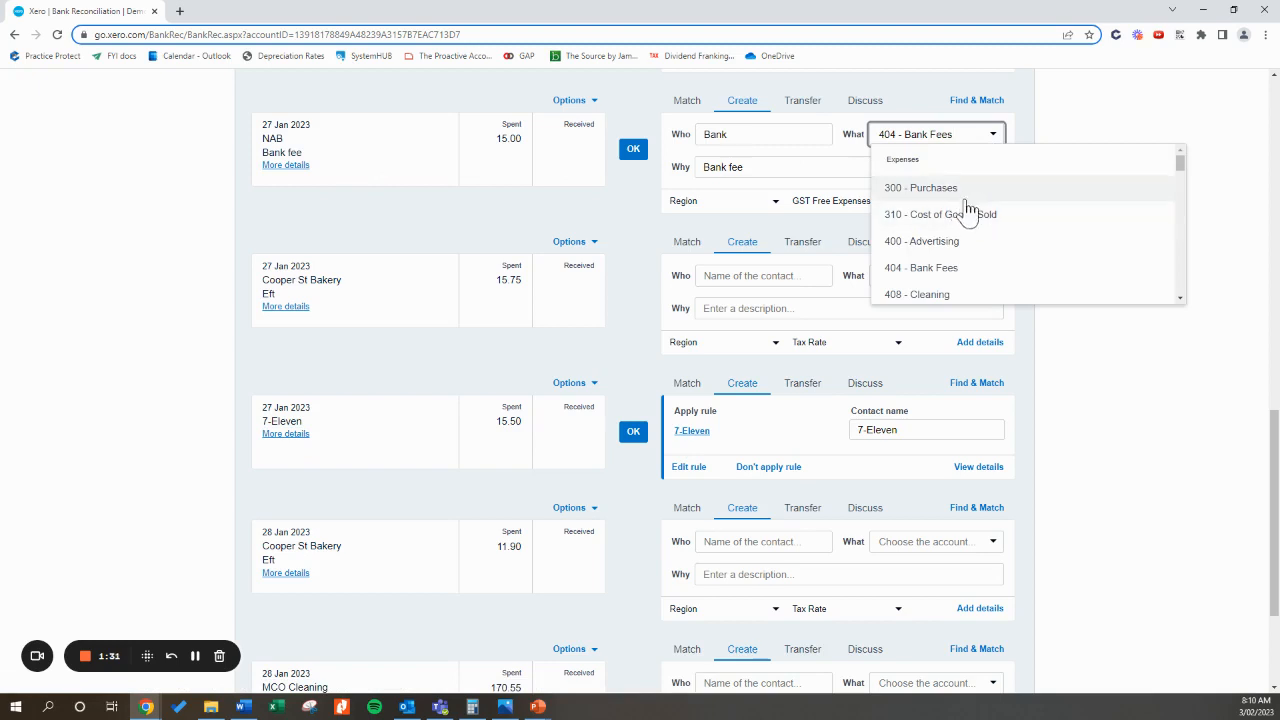
left_click(952, 245)
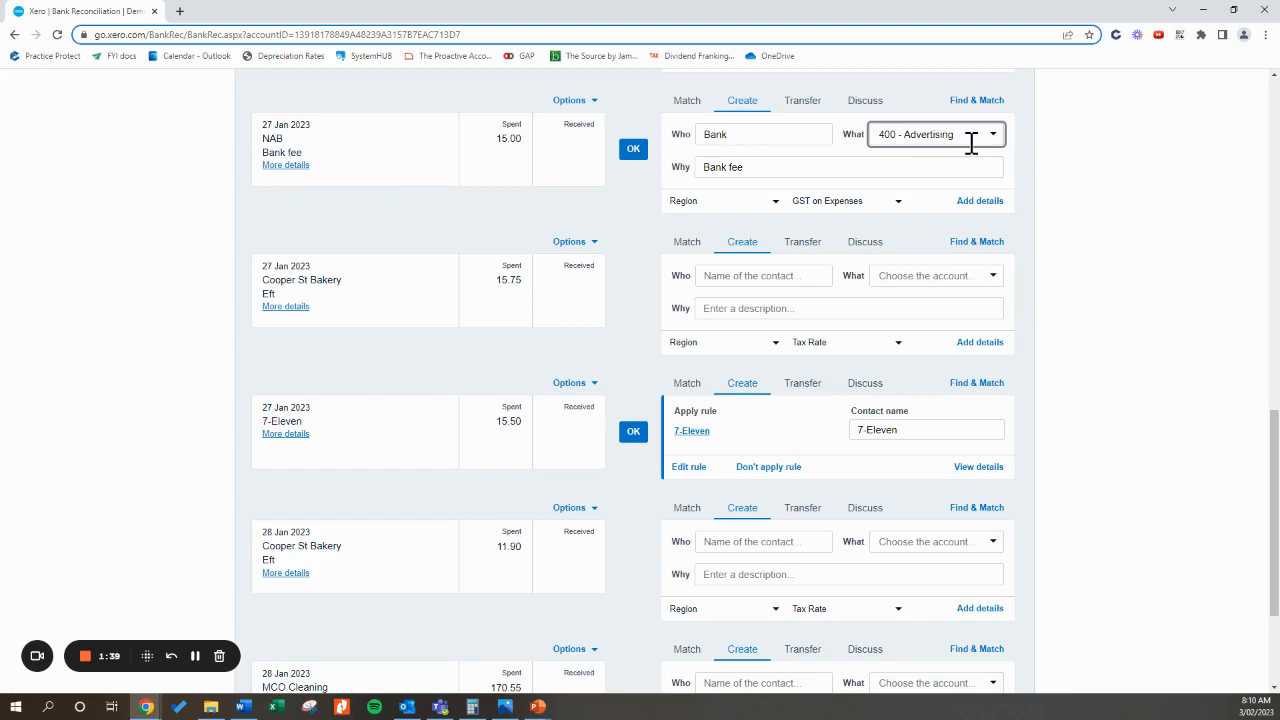
scroll(957, 200, "up", 2)
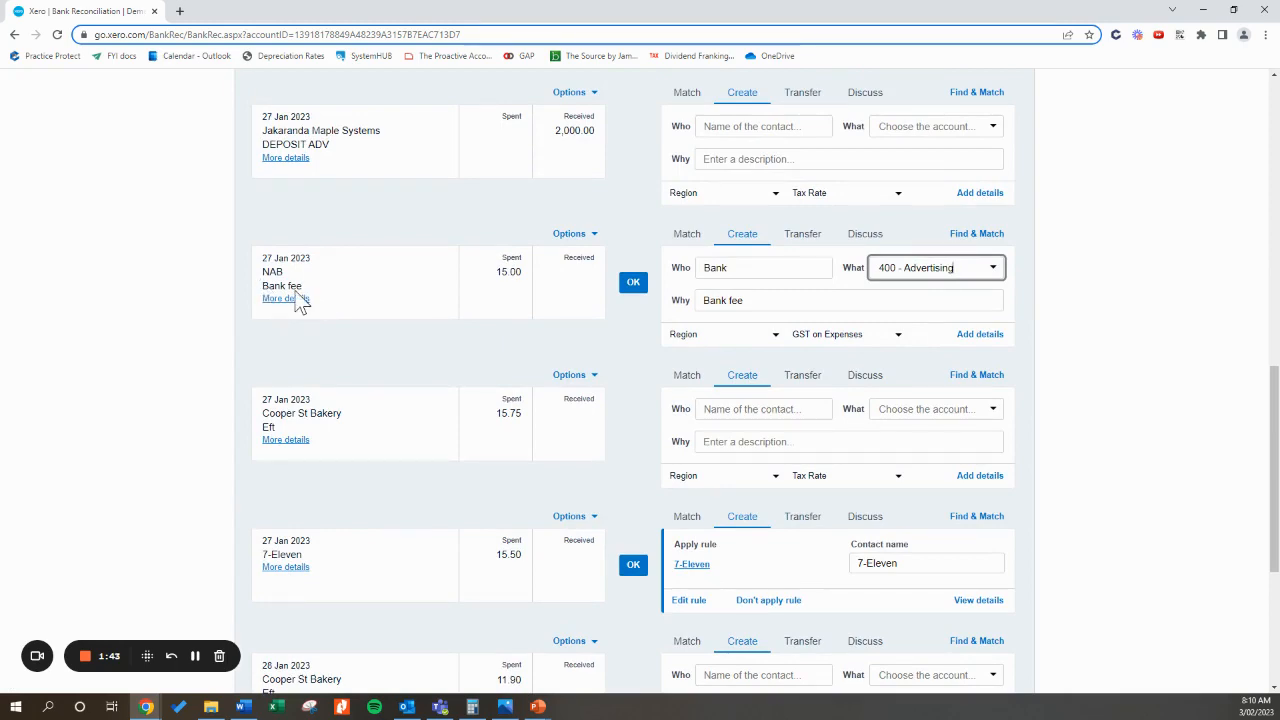
Step: Set the account of the NAB bank fee line back to 404 - Bank Fees
scroll(294, 290, "up", 2)
scroll(294, 290, "down", 2)
left_click(988, 283)
left_click(951, 396)
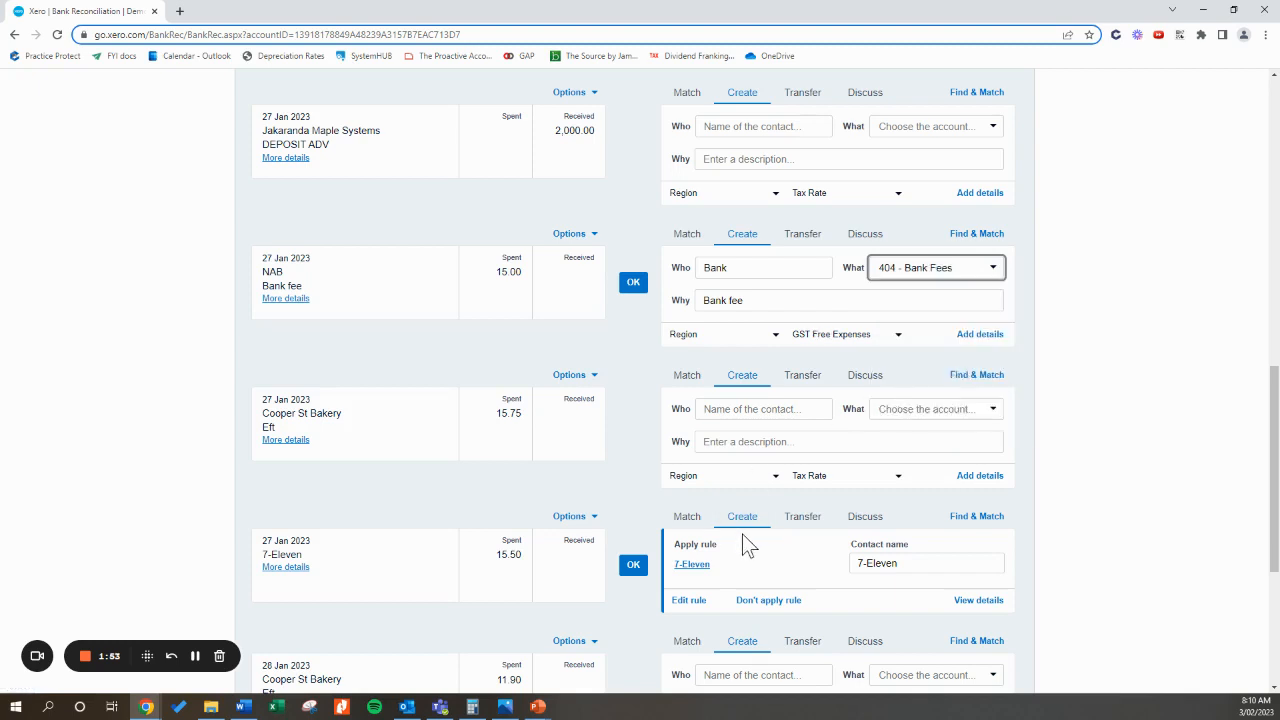
Step: Start creating a bank rule from the MCO Cleaning statement line dated 28 Jan 2023
scroll(742, 534, "down", 2)
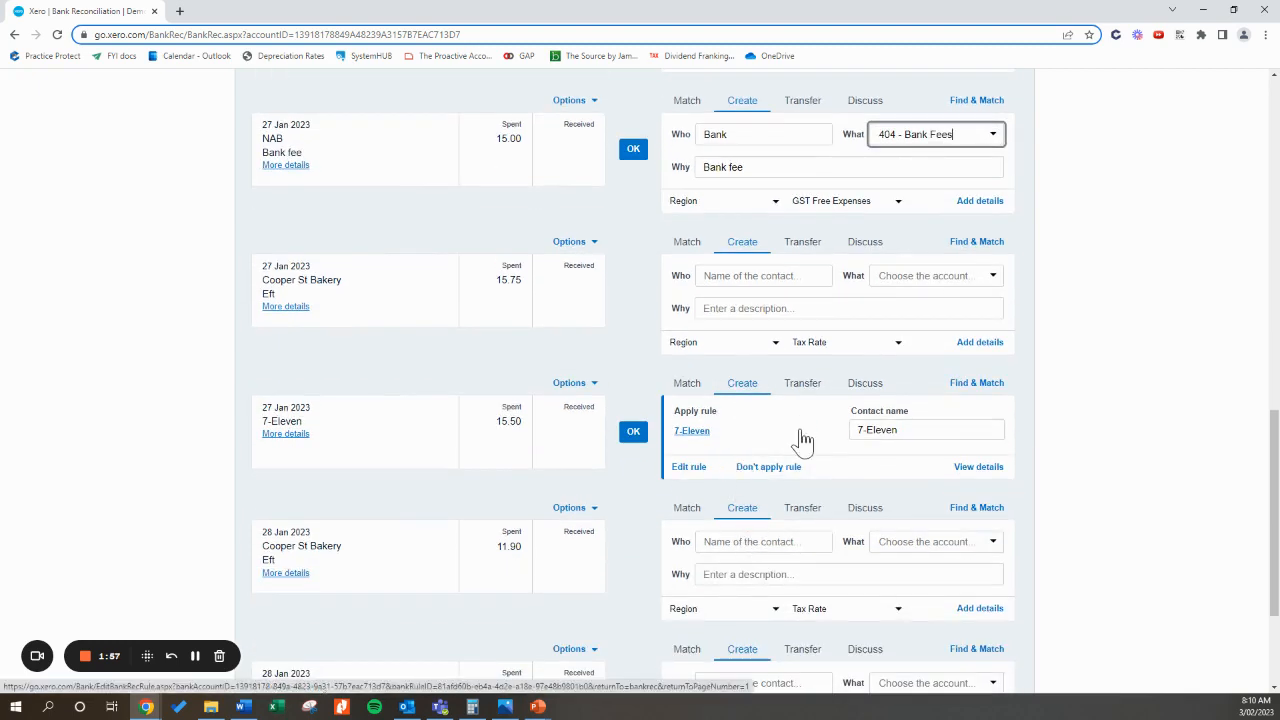
scroll(803, 440, "down", 1)
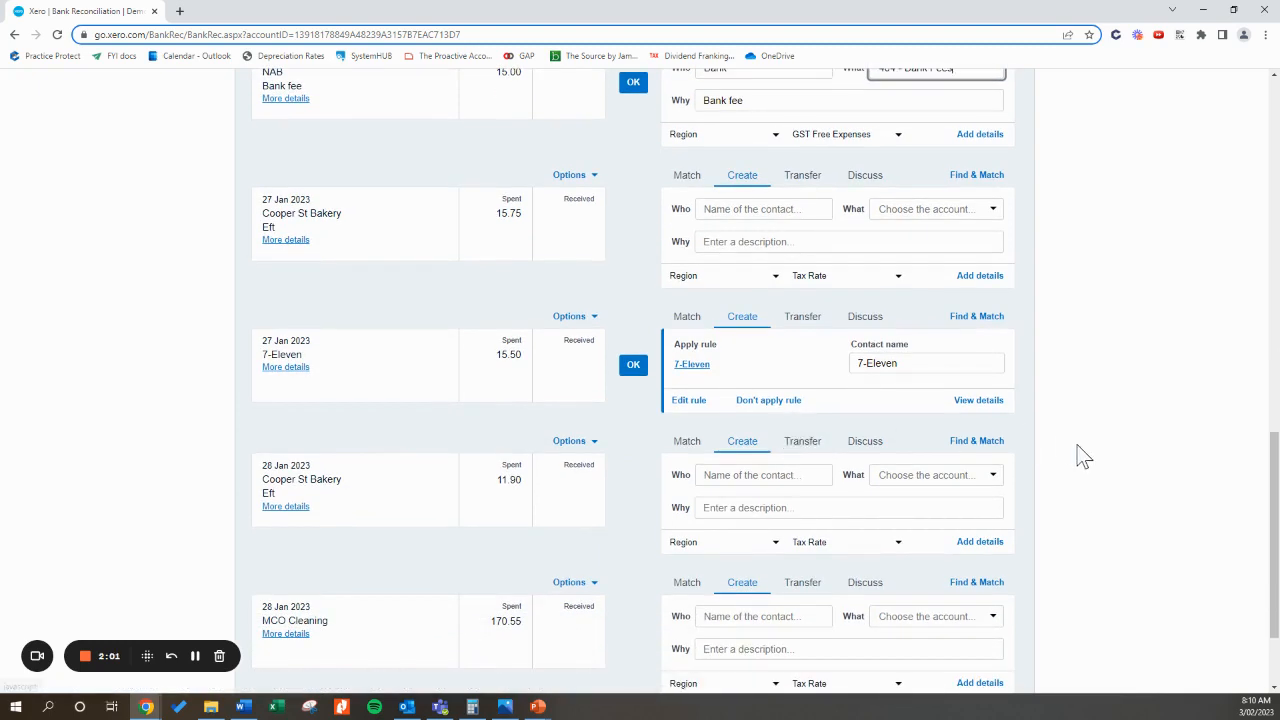
scroll(1080, 454, "down", 2)
scroll(1093, 523, "up", 4)
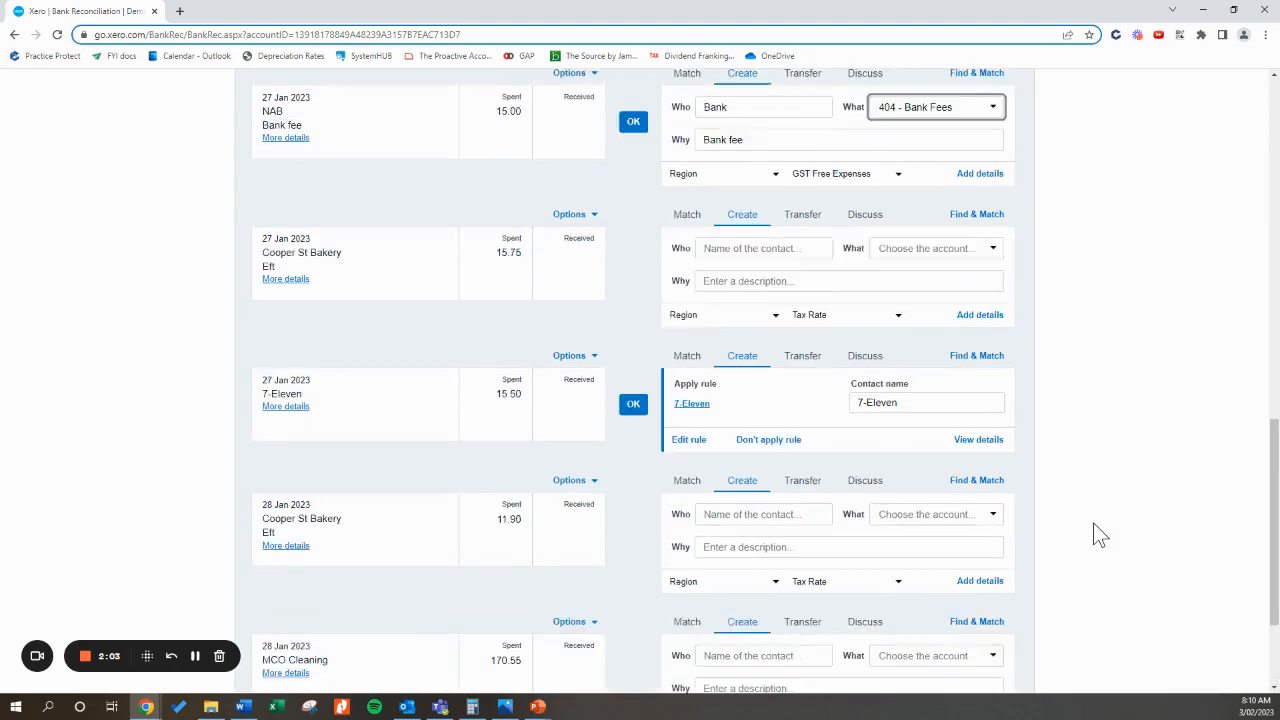
scroll(1093, 523, "down", 4)
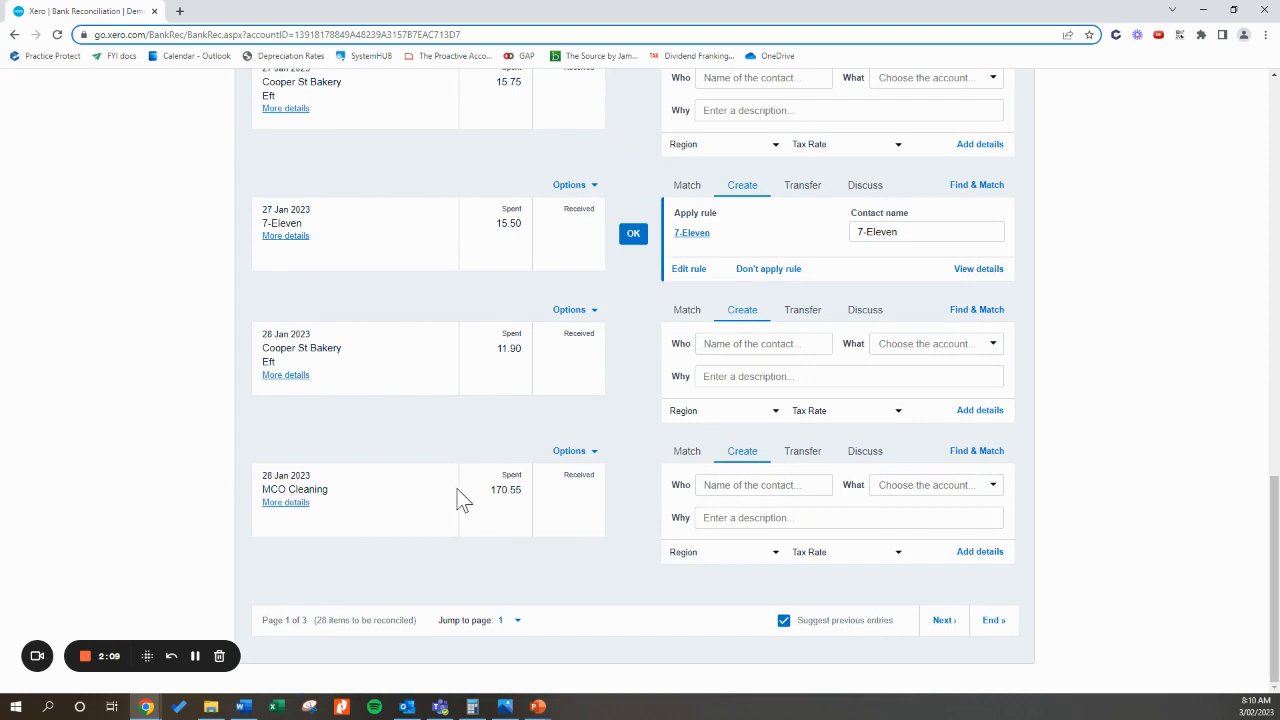
double_click(492, 489)
left_click(492, 489)
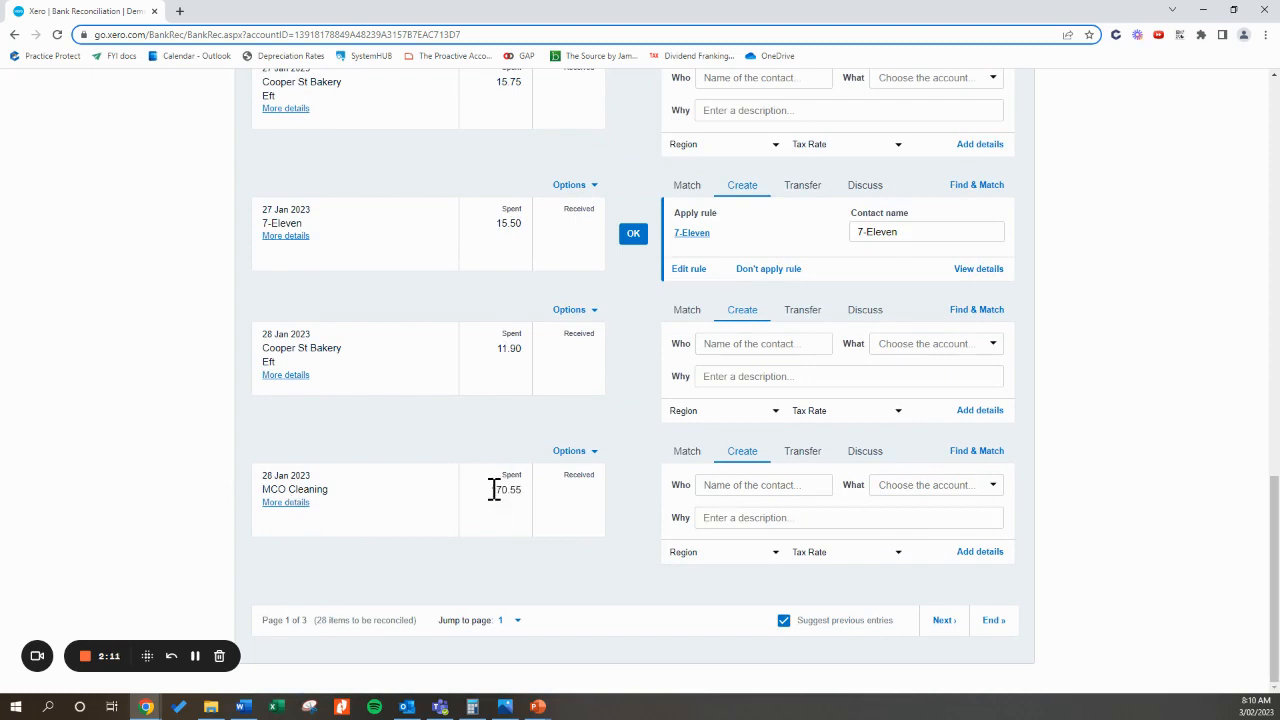
left_click(575, 451)
left_click(592, 484)
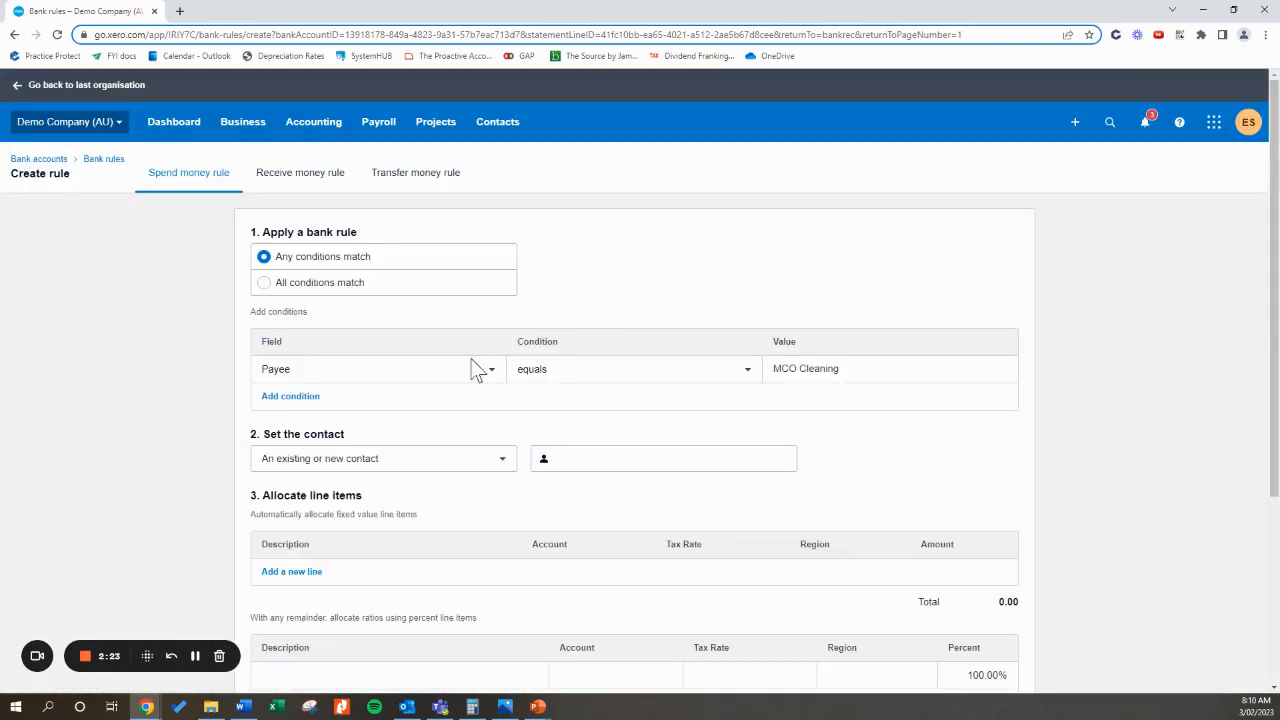
Step: Examine the rule's prefilled payee condition and the contact, line item, reference and rule detail sections
left_click(822, 370)
left_click_drag(841, 369, 769, 373)
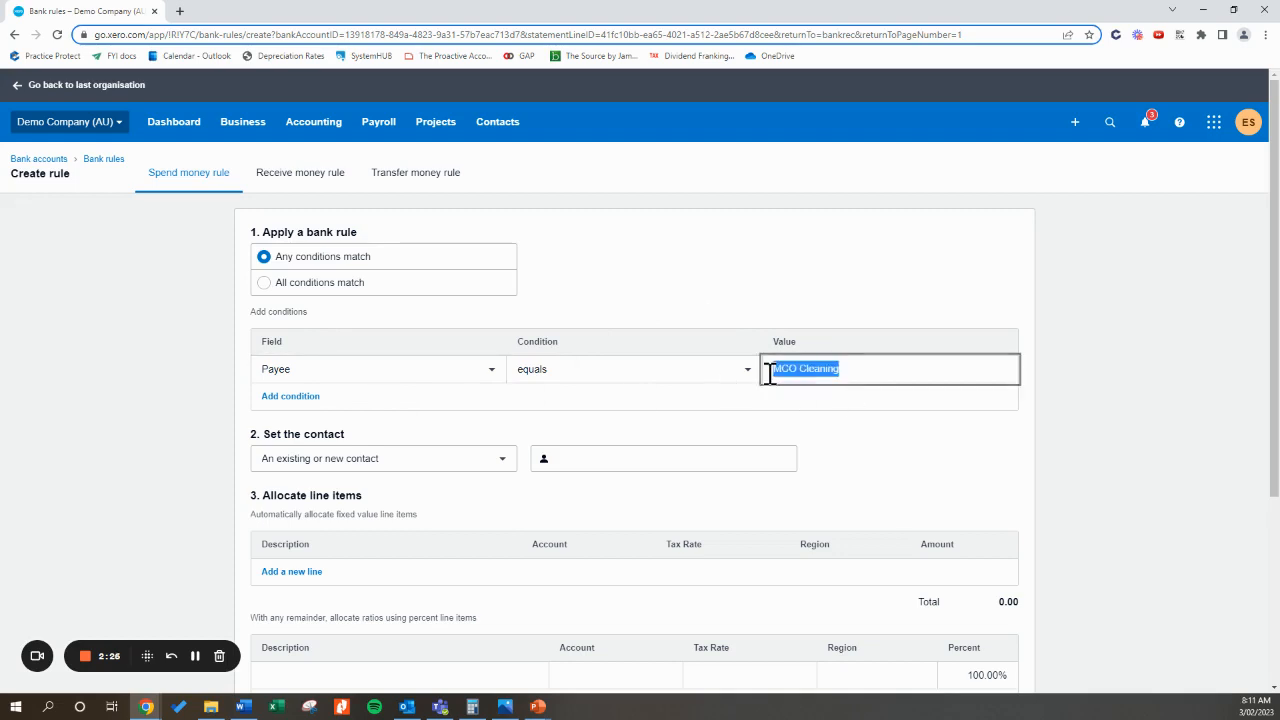
left_click(950, 369)
scroll(950, 369, "down", 5)
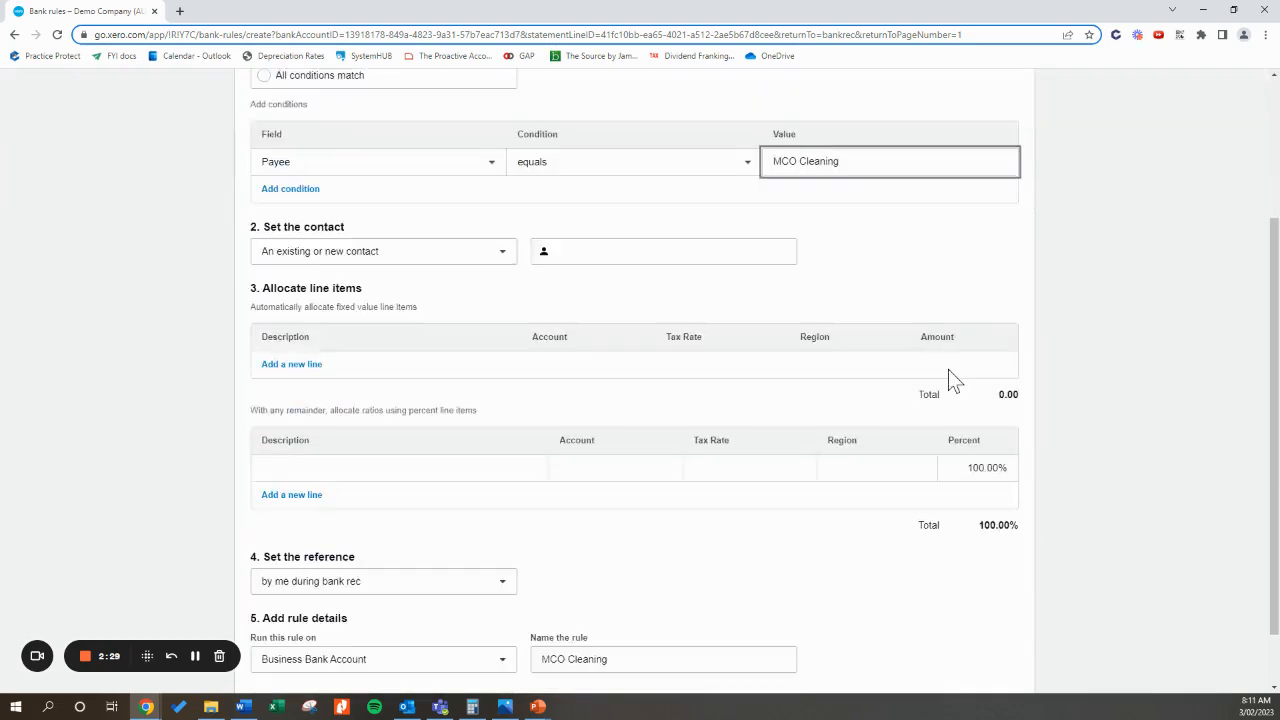
scroll(949, 371, "up", 5)
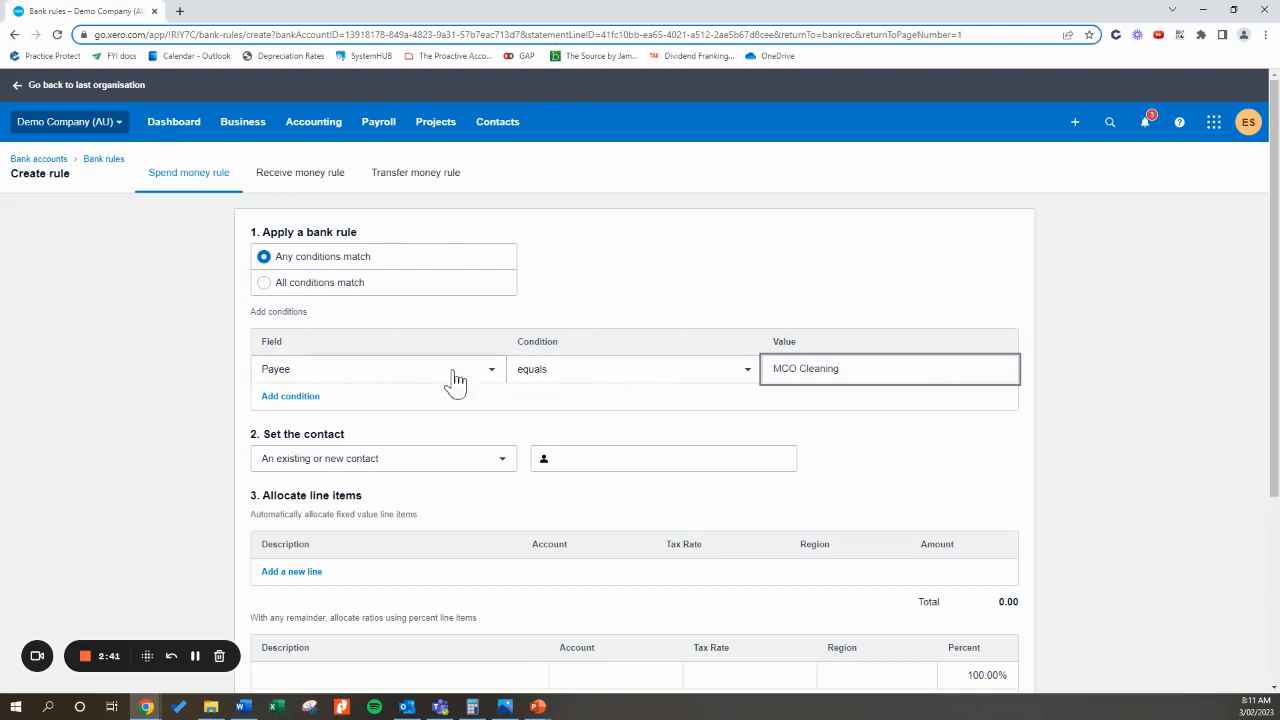
Step: Add a second rule condition requiring the Analysis code to contain TRANSFER
left_click(303, 399)
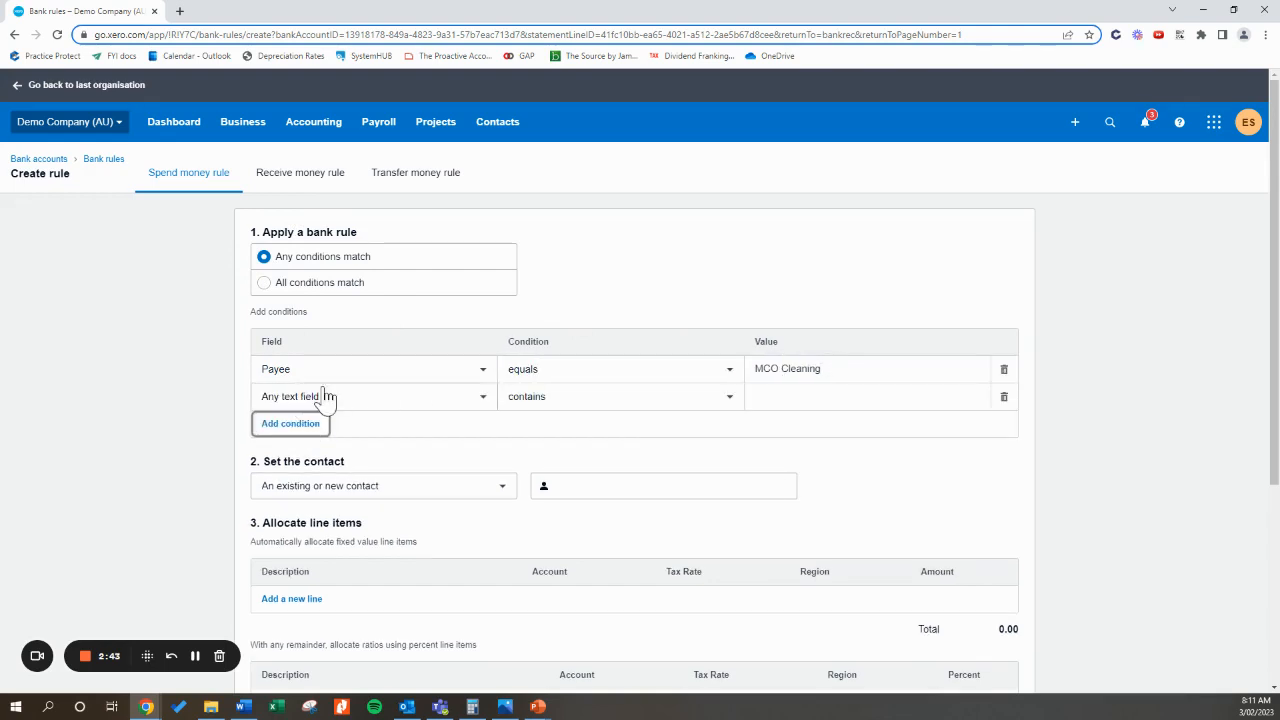
left_click(477, 404)
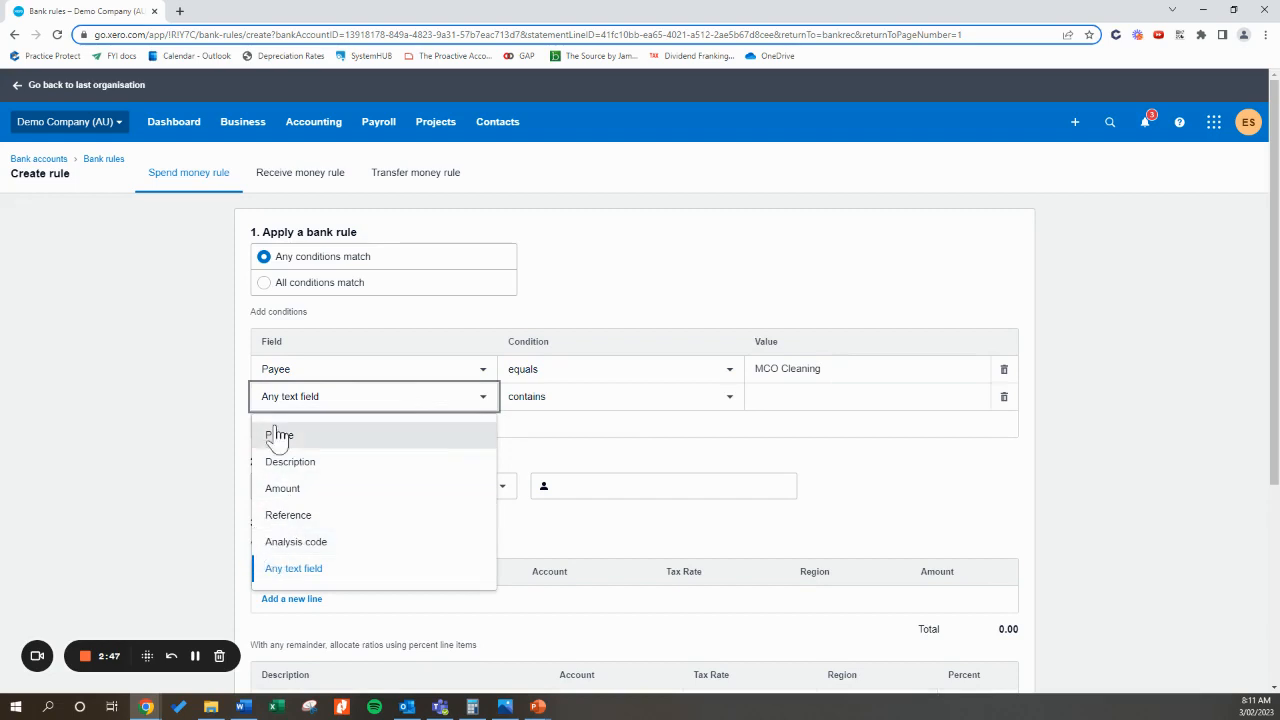
left_click(400, 545)
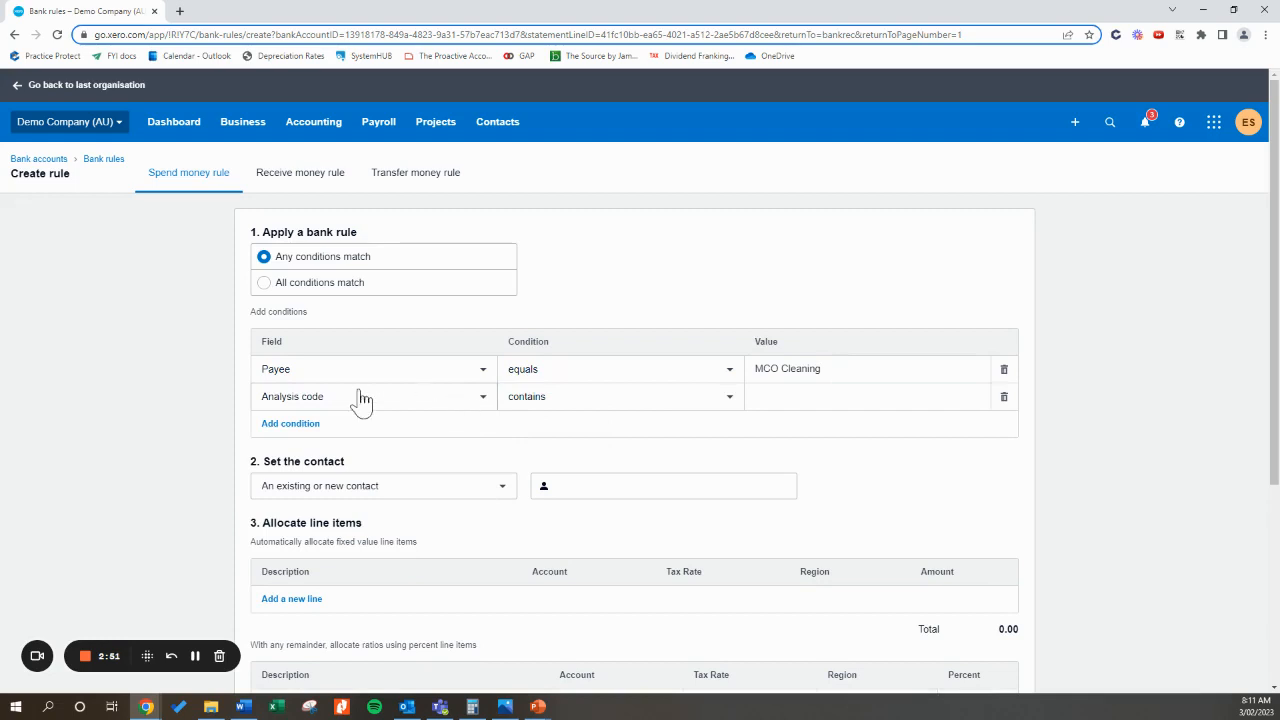
left_click(428, 402)
left_click(811, 396)
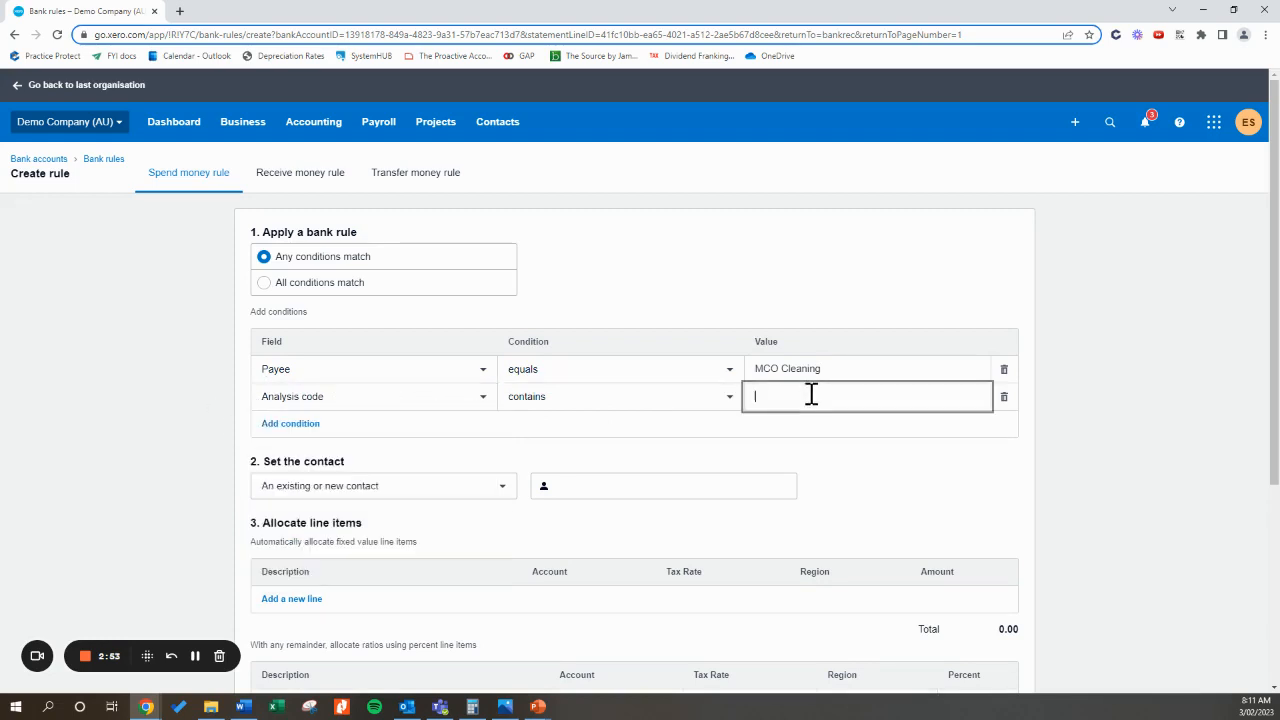
type("TRANSFER")
left_click(885, 456)
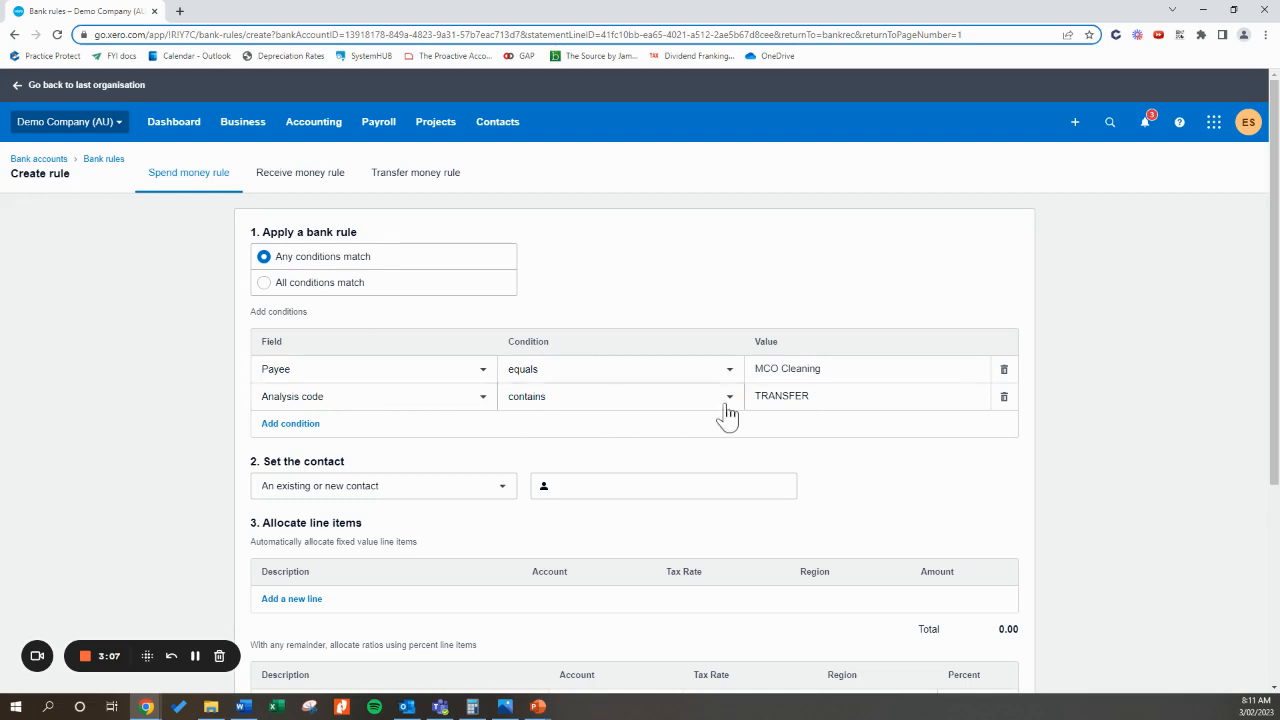
Step: Make the bank rule apply only when all conditions match
left_click(811, 400)
left_click_drag(811, 400, 749, 417)
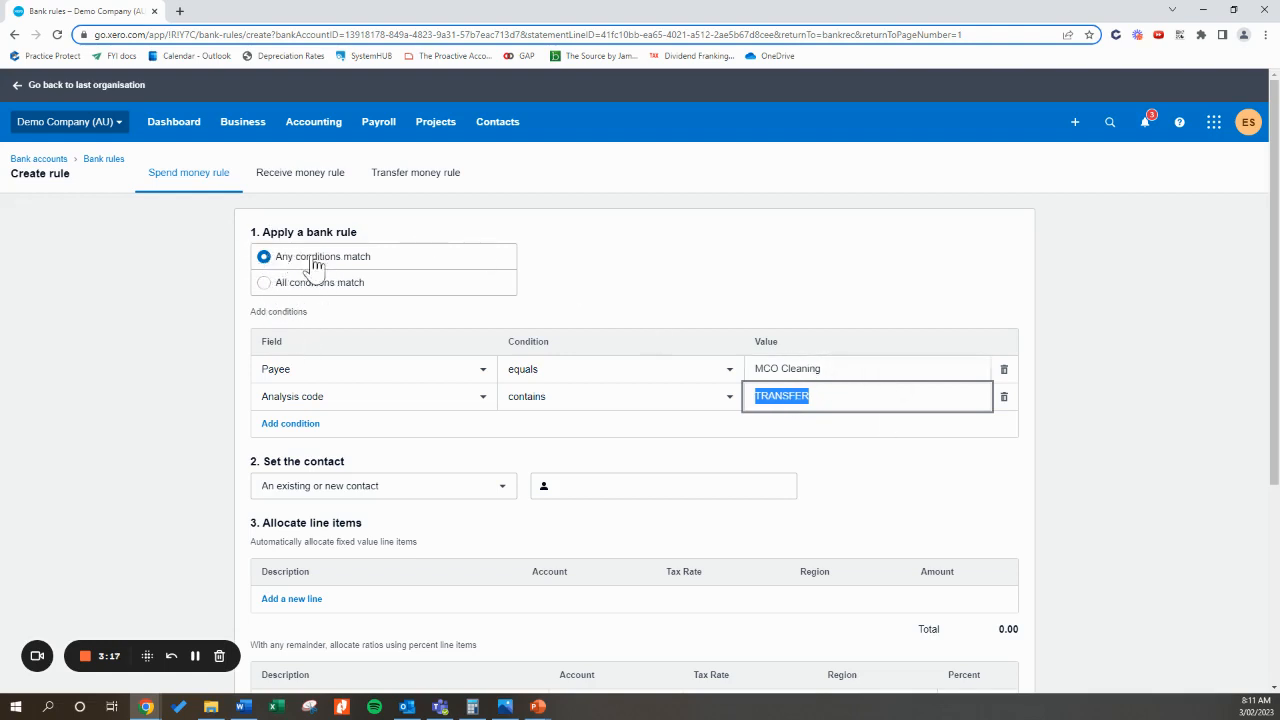
left_click(263, 284)
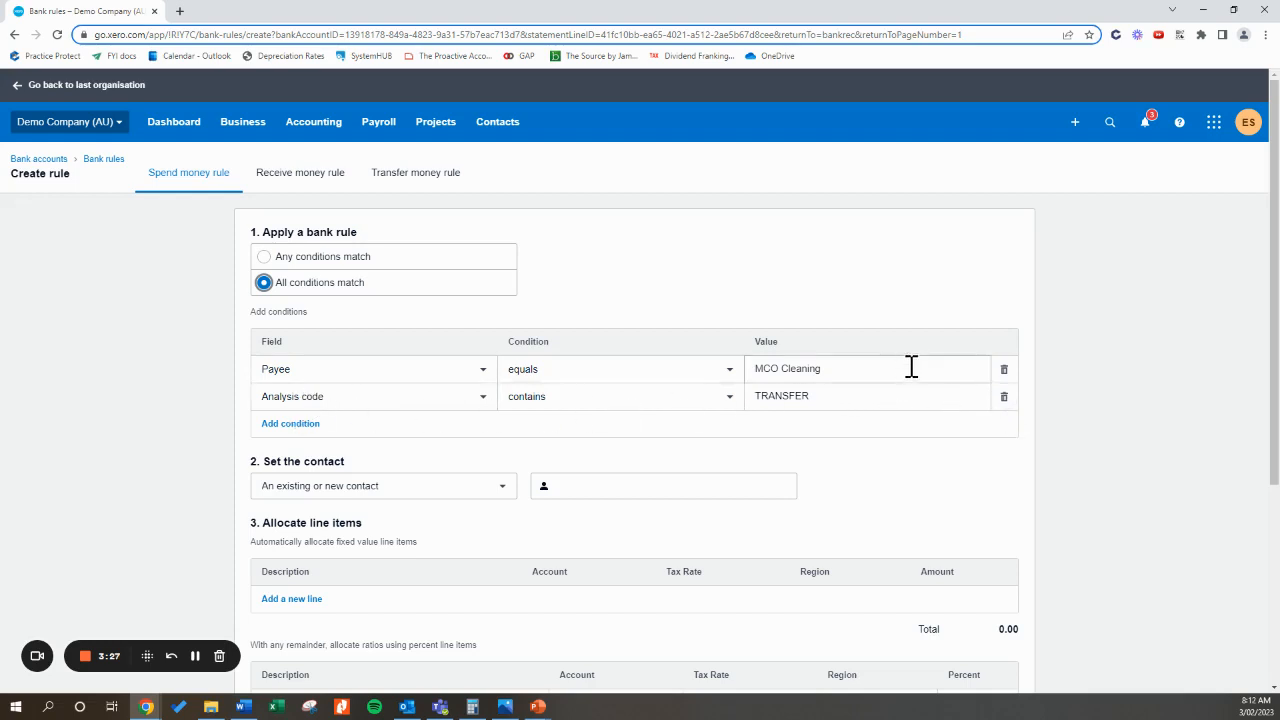
Step: Delete the Analysis code condition and set the rule back to any conditions match
left_click(1004, 398)
left_click(320, 262)
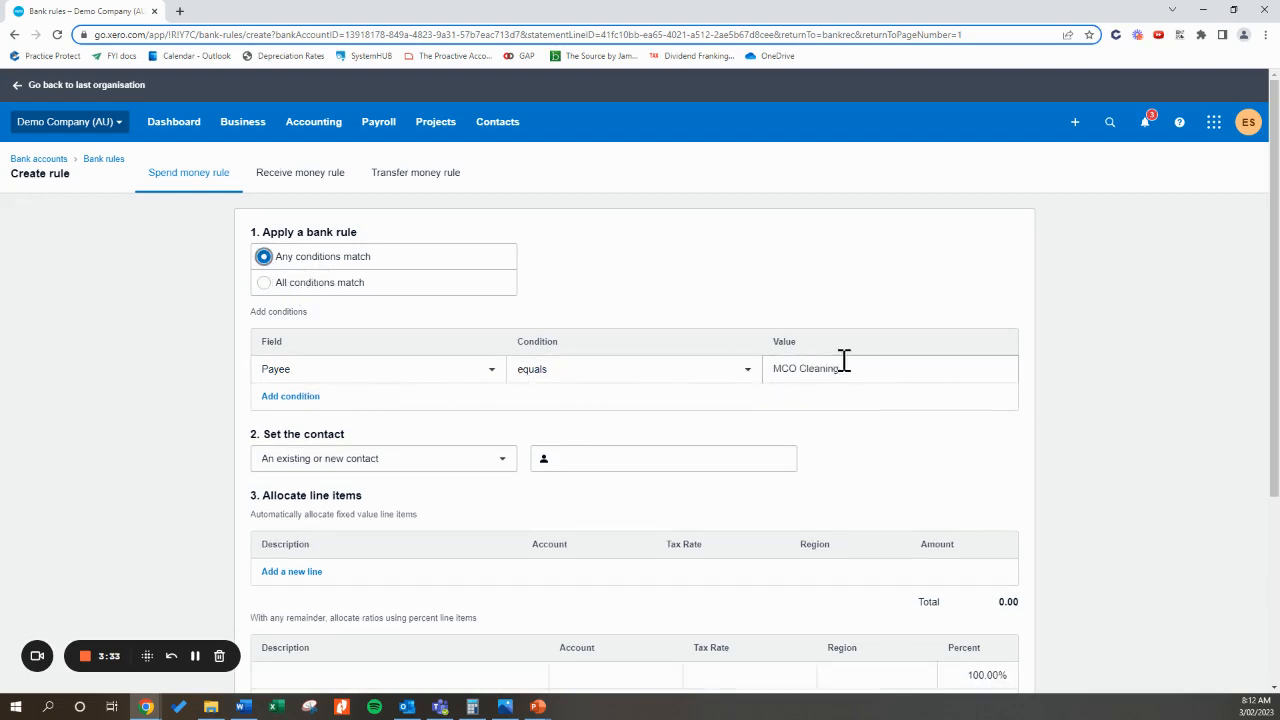
Step: Append the number 1234567 to the MCO Cleaning value in the payee condition
left_click_drag(858, 370, 773, 375)
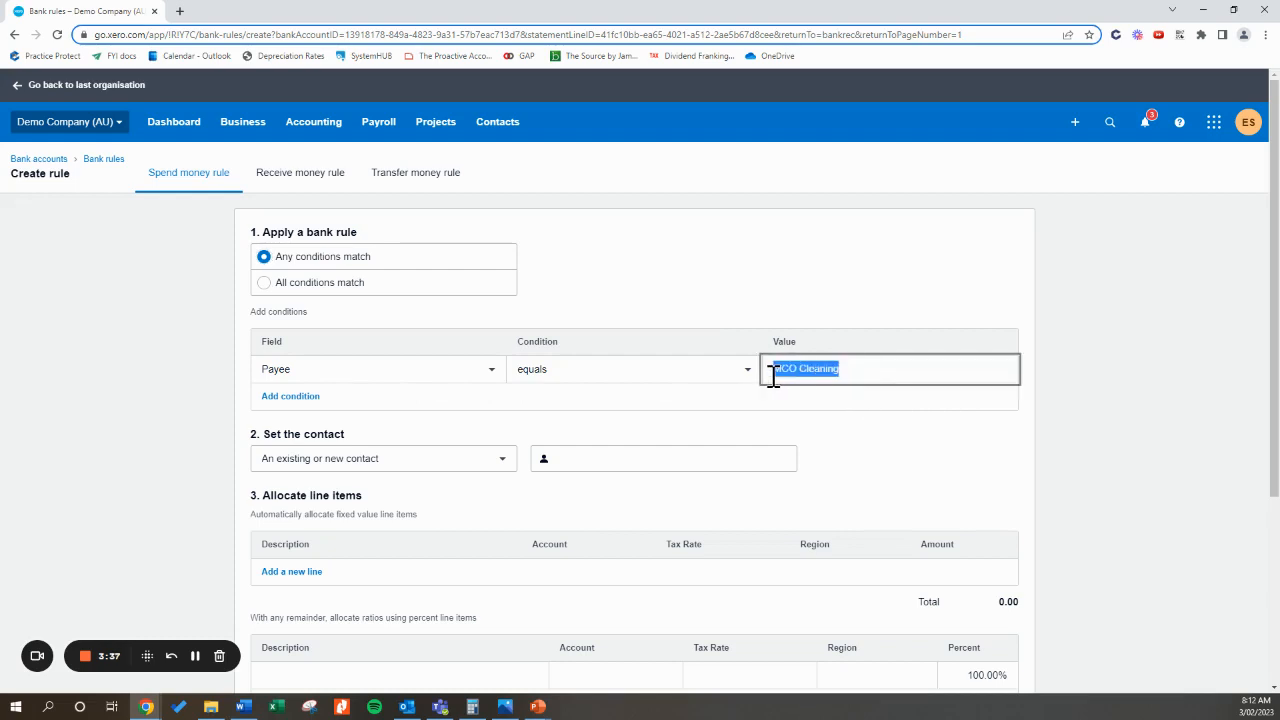
left_click(897, 370)
type("1234567")
Step: Replace the number after MCO Cleaning in the payee condition with 78945647
double_click(873, 369)
key("BackSpace")
type("78945647")
left_click(642, 377)
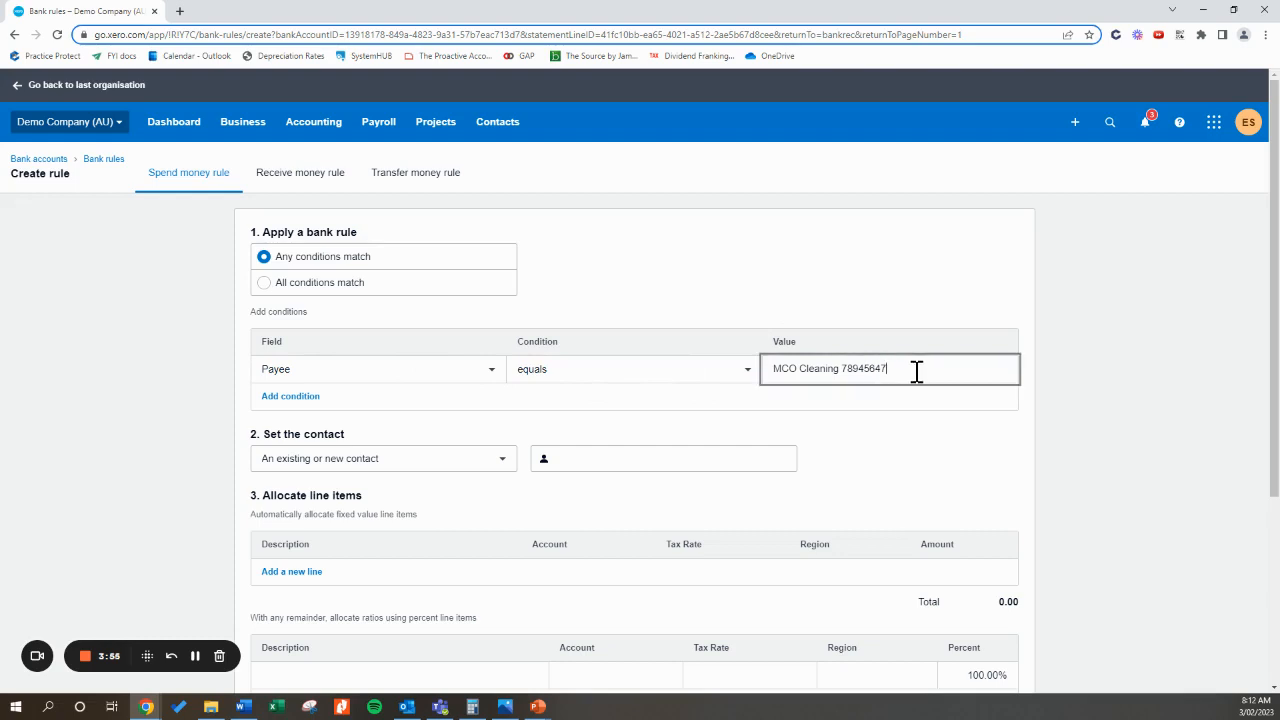
Step: Remove the trailing number from the payee condition so that its value is only MCO Cleaning
left_click_drag(917, 371, 751, 377)
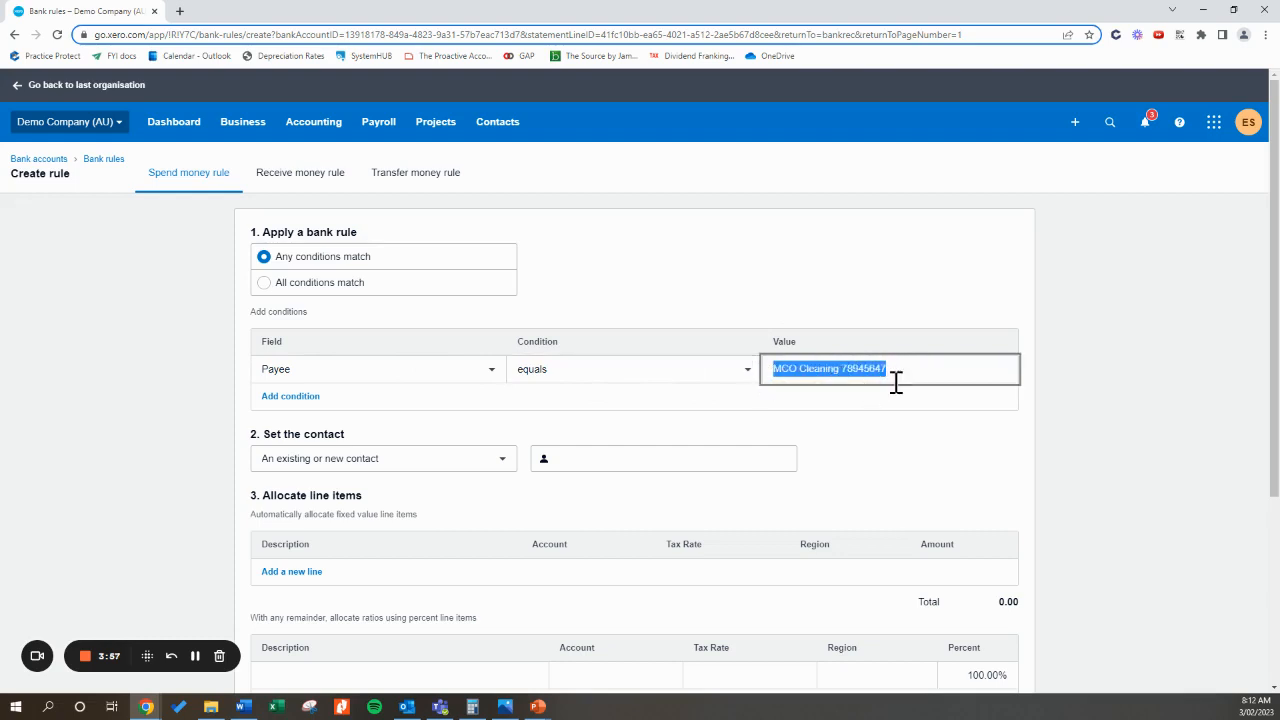
double_click(863, 366)
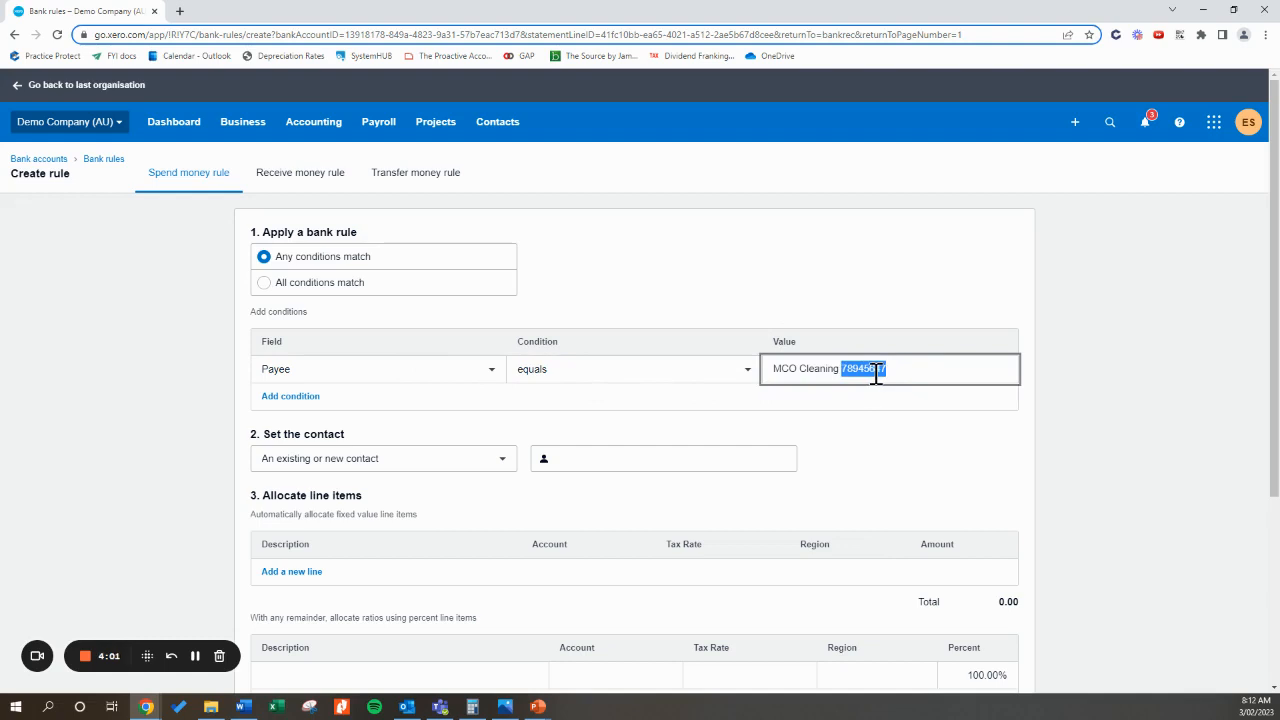
left_click(993, 380)
double_click(866, 369)
key("BackSpace")
left_click_drag(768, 370, 840, 370)
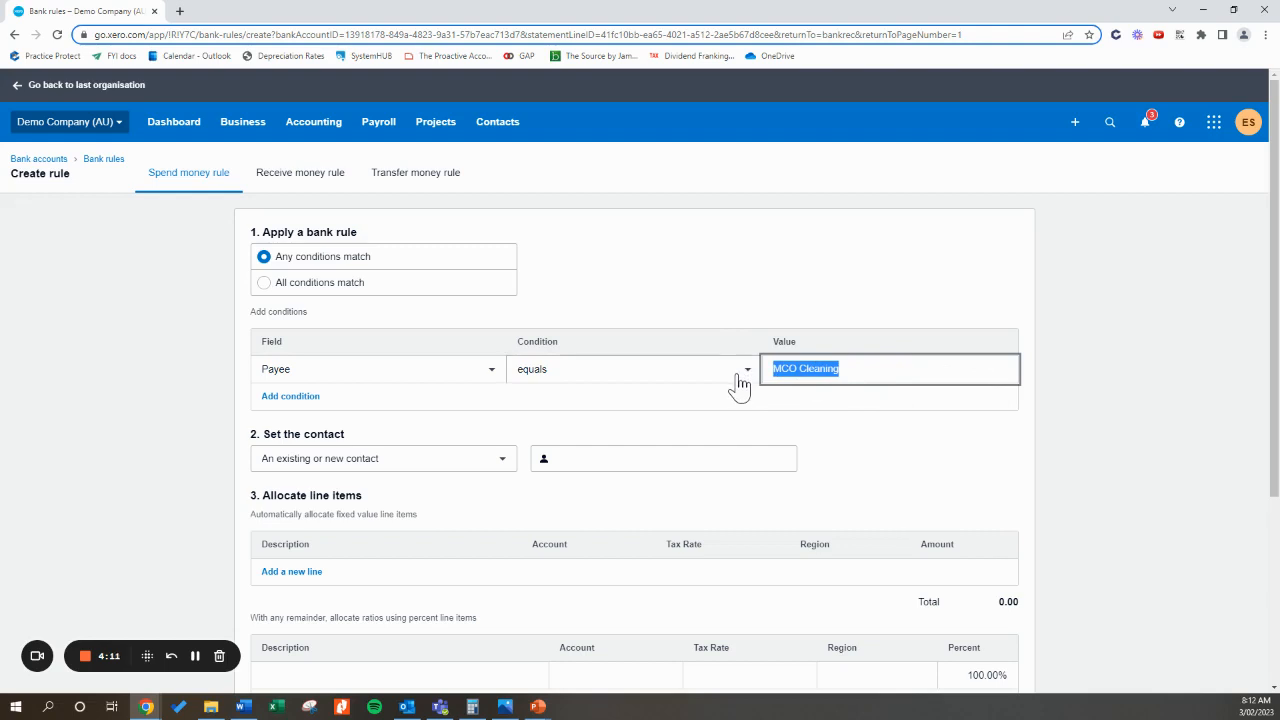
left_click(864, 372)
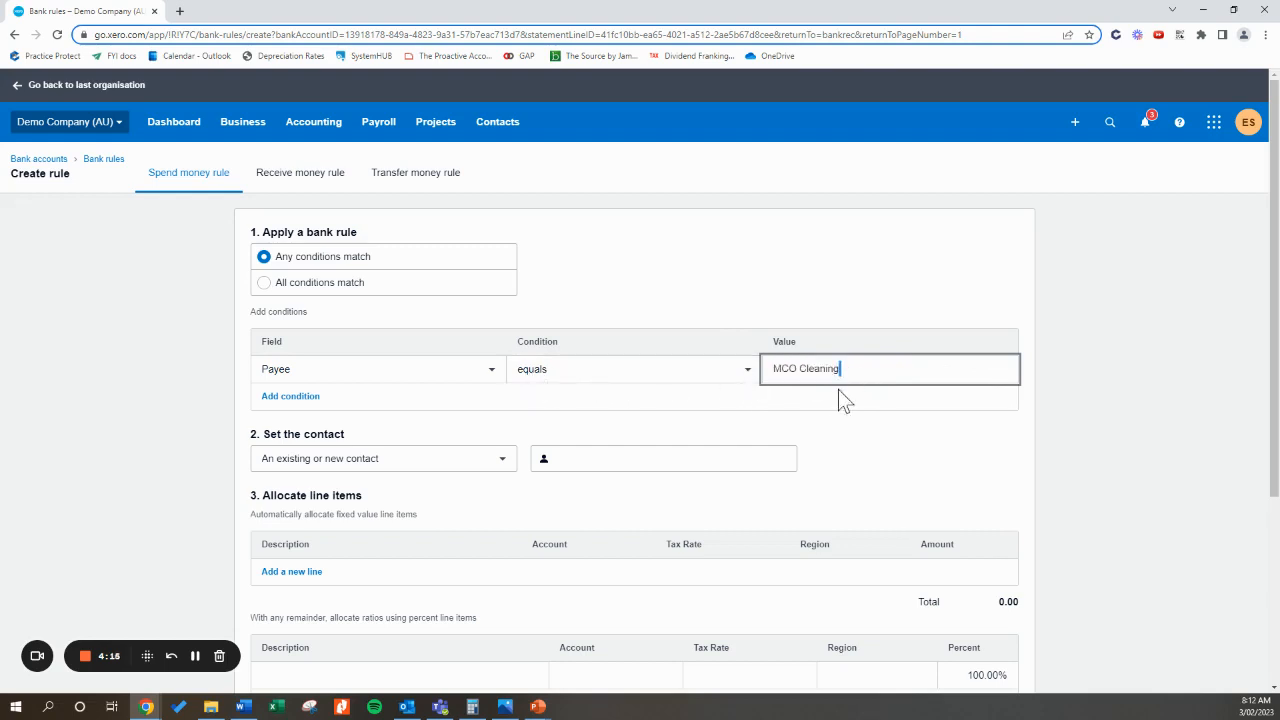
Step: Set the payee condition to contains for the MCO Cleaning value
left_click(715, 369)
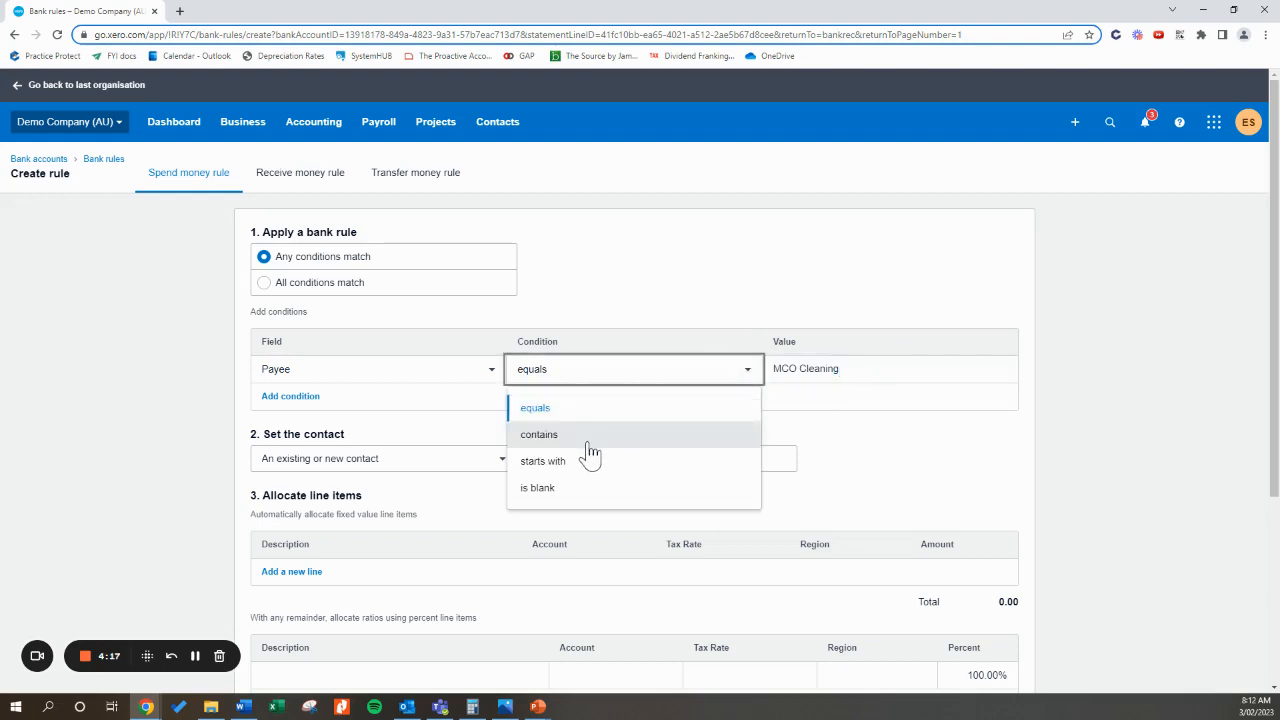
left_click(550, 437)
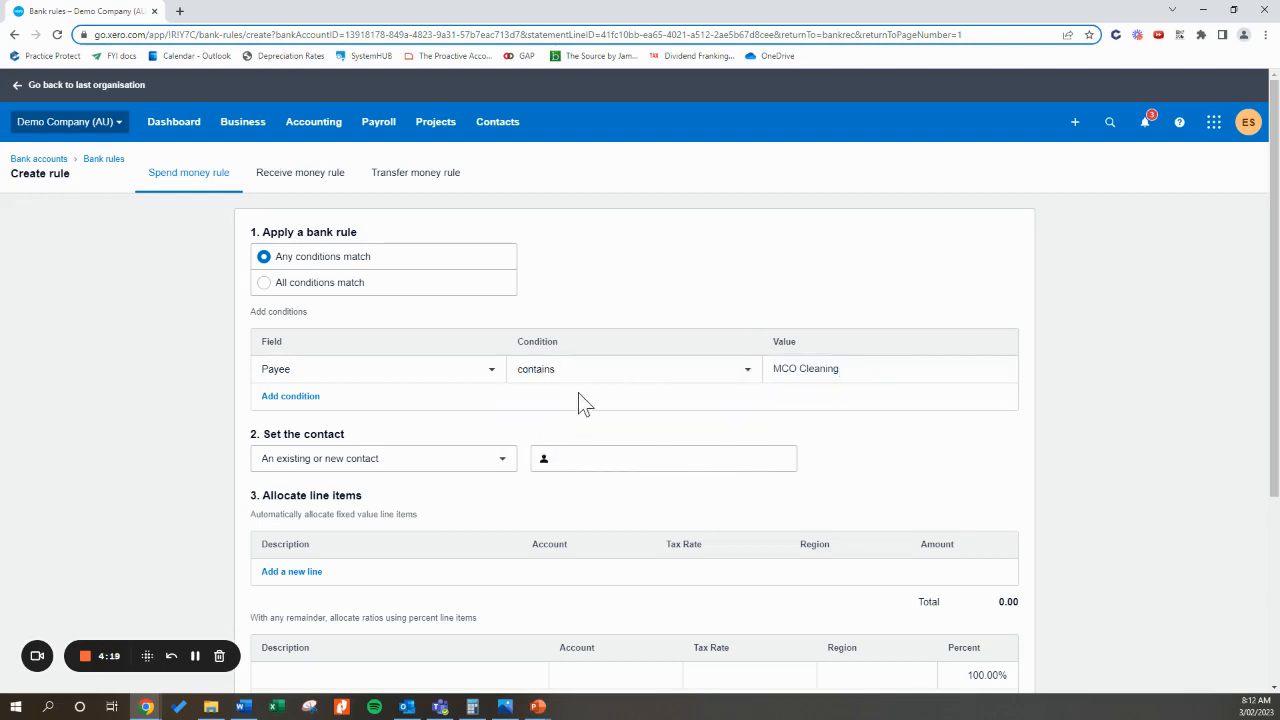
left_click_drag(863, 371, 771, 384)
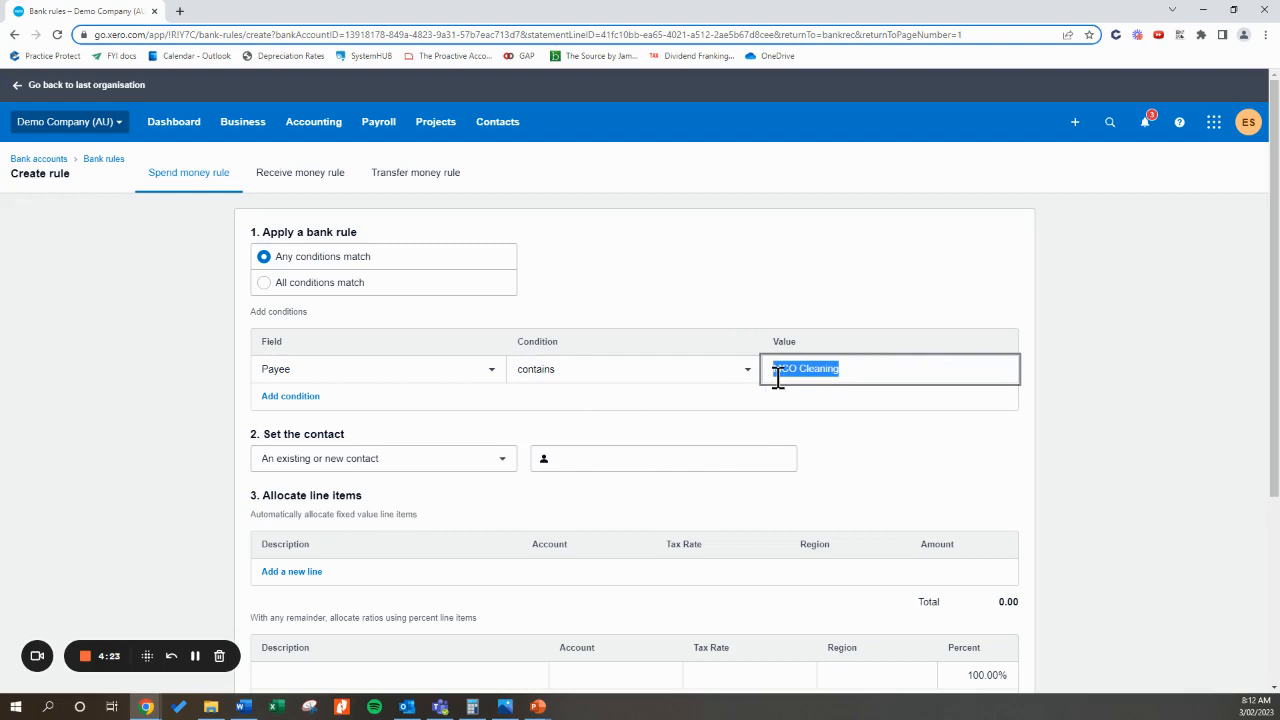
Step: Replace the payee condition's value with BP Fuel Mt Eliza
left_click(861, 366)
left_click_drag(861, 366, 771, 367)
type("BP Fuel Mt Eliza")
Step: Change the location in the payee value from Mt Eliza to Mornington
double_click(800, 368)
key("BackSpace")
double_click(816, 369)
key("BackSpace")
type("ornington")
Step: Delete the location word from the end of the payee value
double_click(828, 366)
key("BackSpace")
left_click(748, 372)
left_click(789, 370)
left_click(806, 371)
double_click(818, 370)
Step: Try the text ay in the payee value, and replace it with MCO Cleaning
left_click(818, 370)
type("AY")
key("BackSpace")
type("ay")
double_click(818, 370)
type("MCO Cleaning")
Step: Set the rule's contact to the existing contact MCO Cleaning Services
scroll(838, 385, "down", 1)
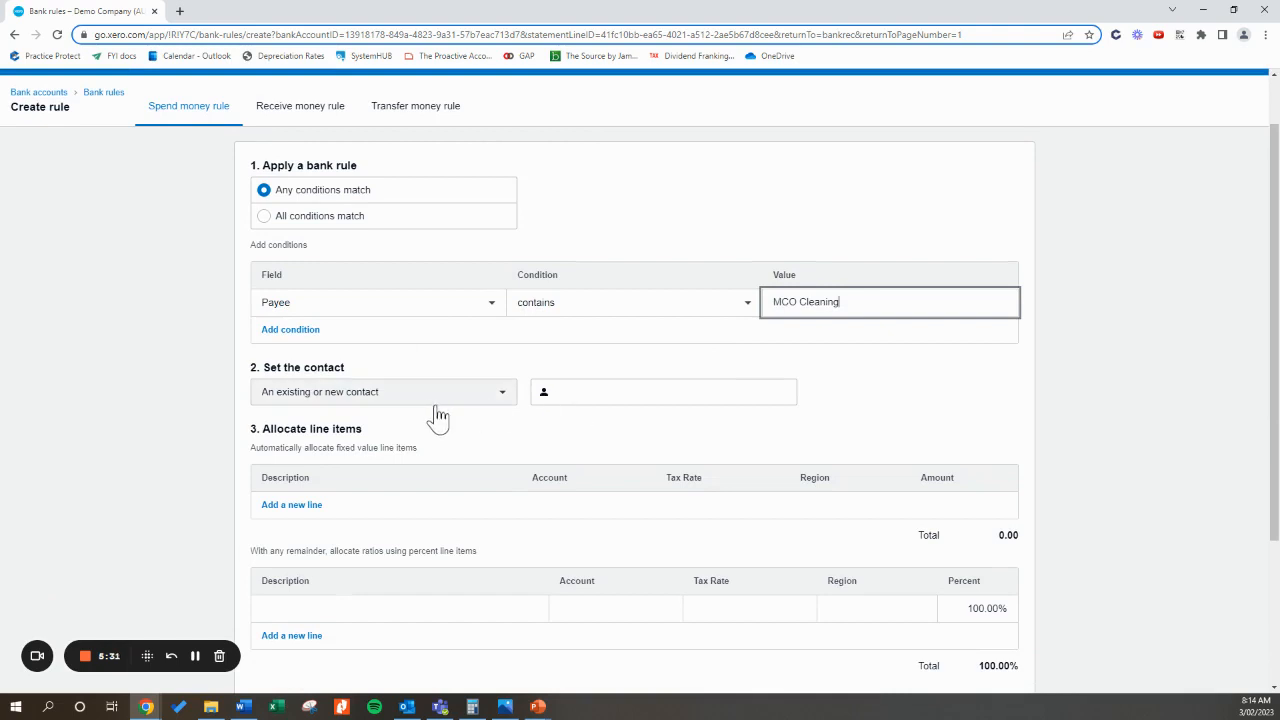
left_click(607, 400)
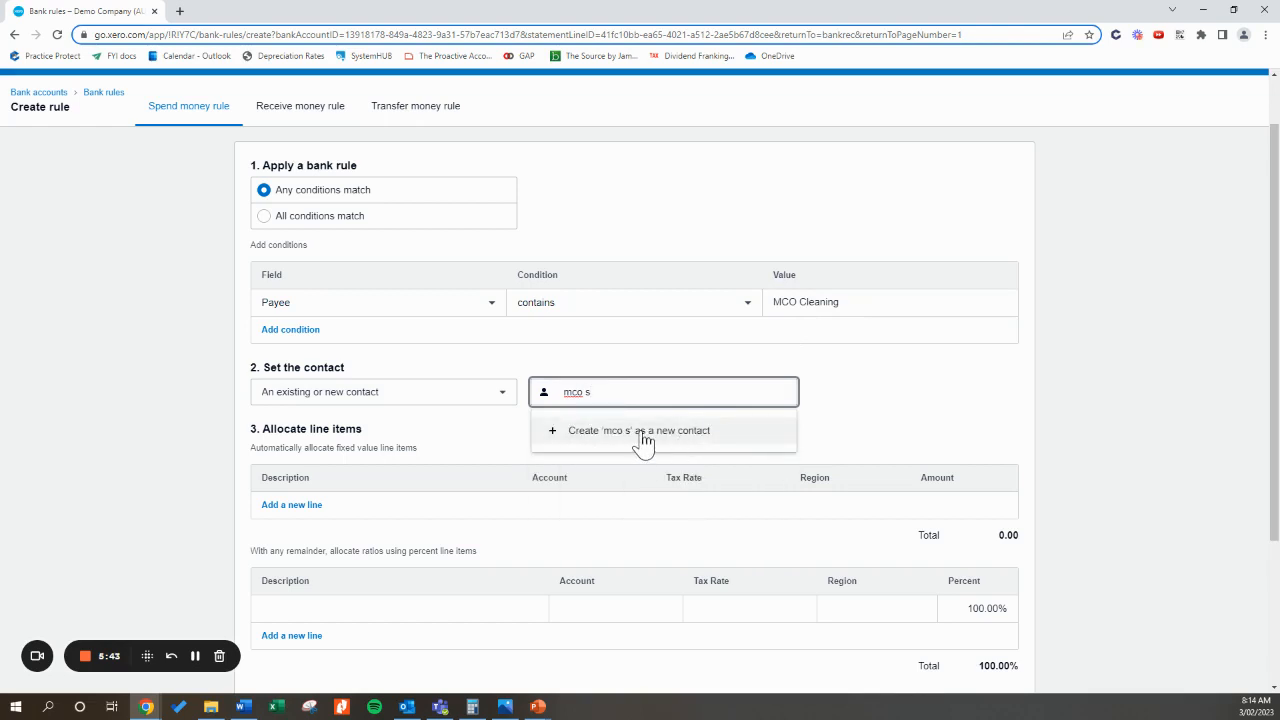
key("BackSpace")
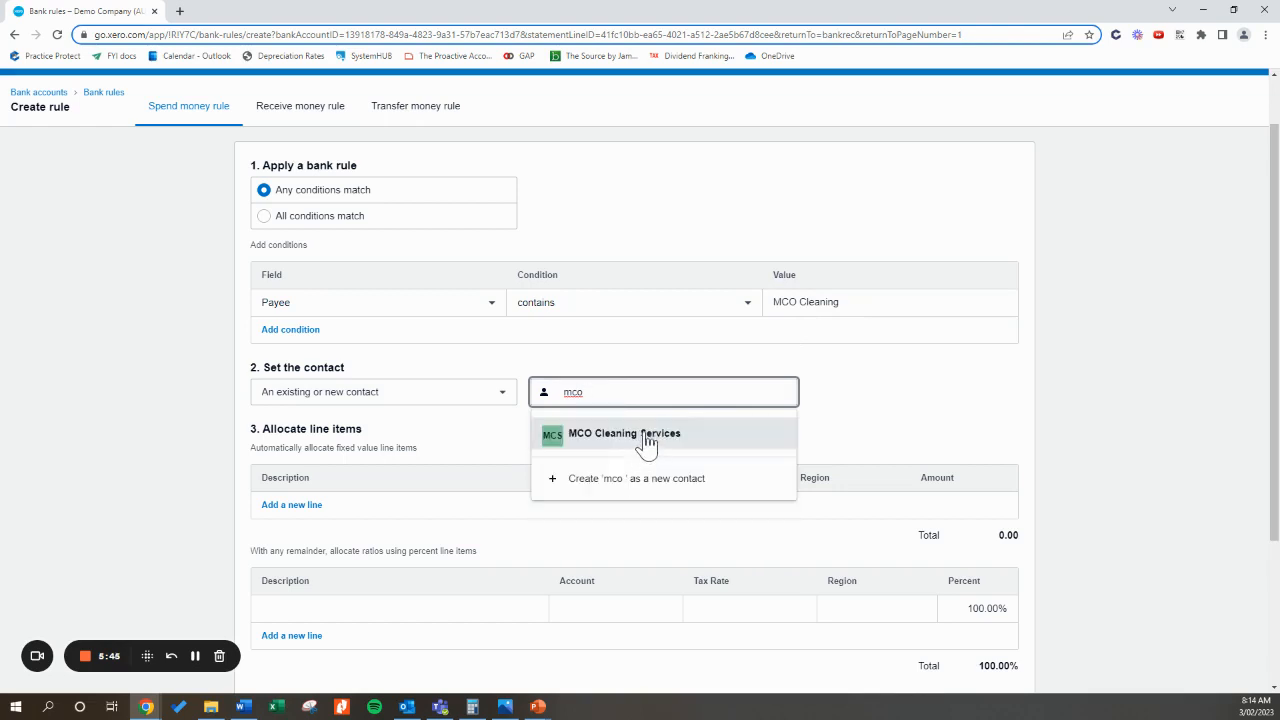
left_click(668, 442)
Step: Review the fixed value line items section together with the payee condition and contact set for the rule
scroll(670, 440, "down", 1)
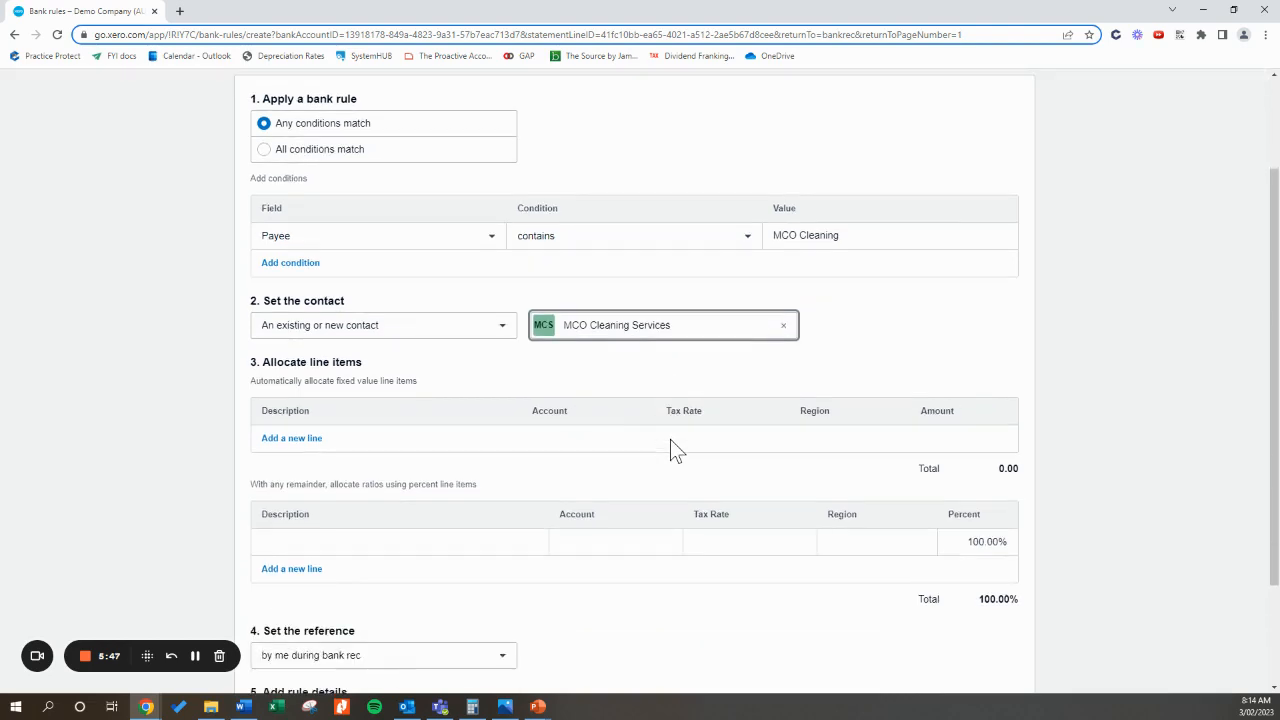
scroll(311, 443, "down", 1)
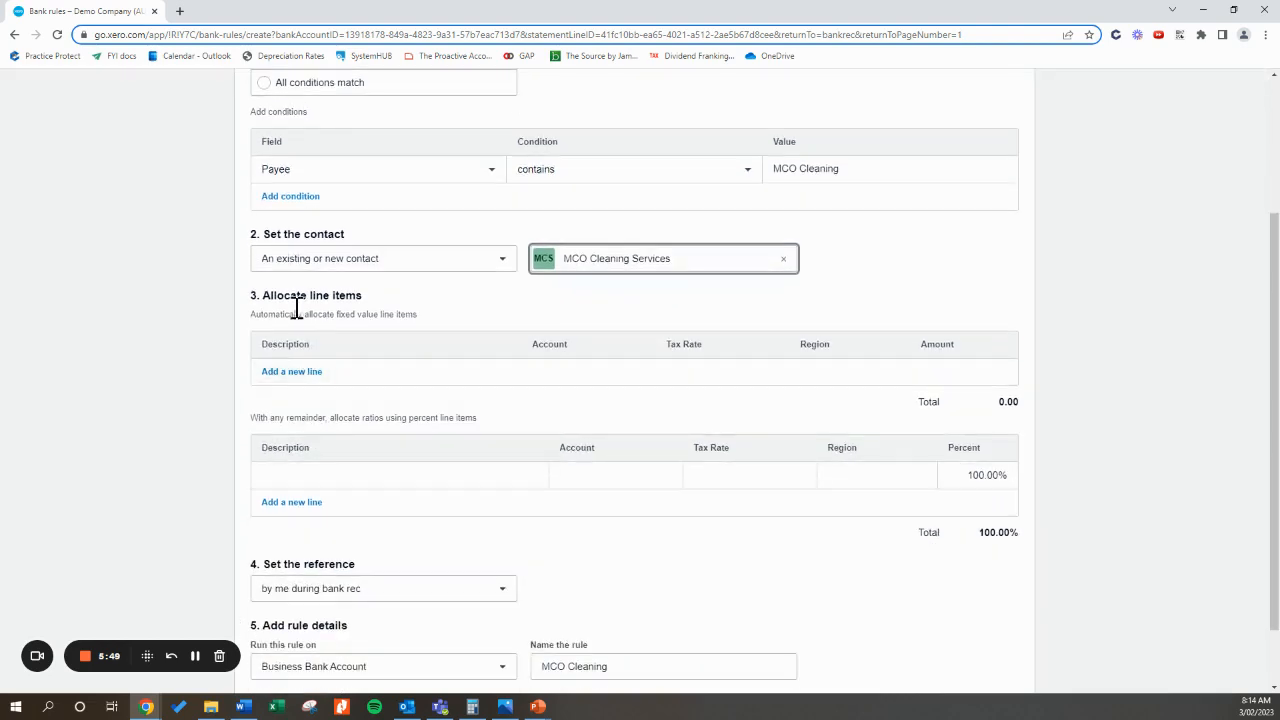
scroll(392, 295, "down", 1)
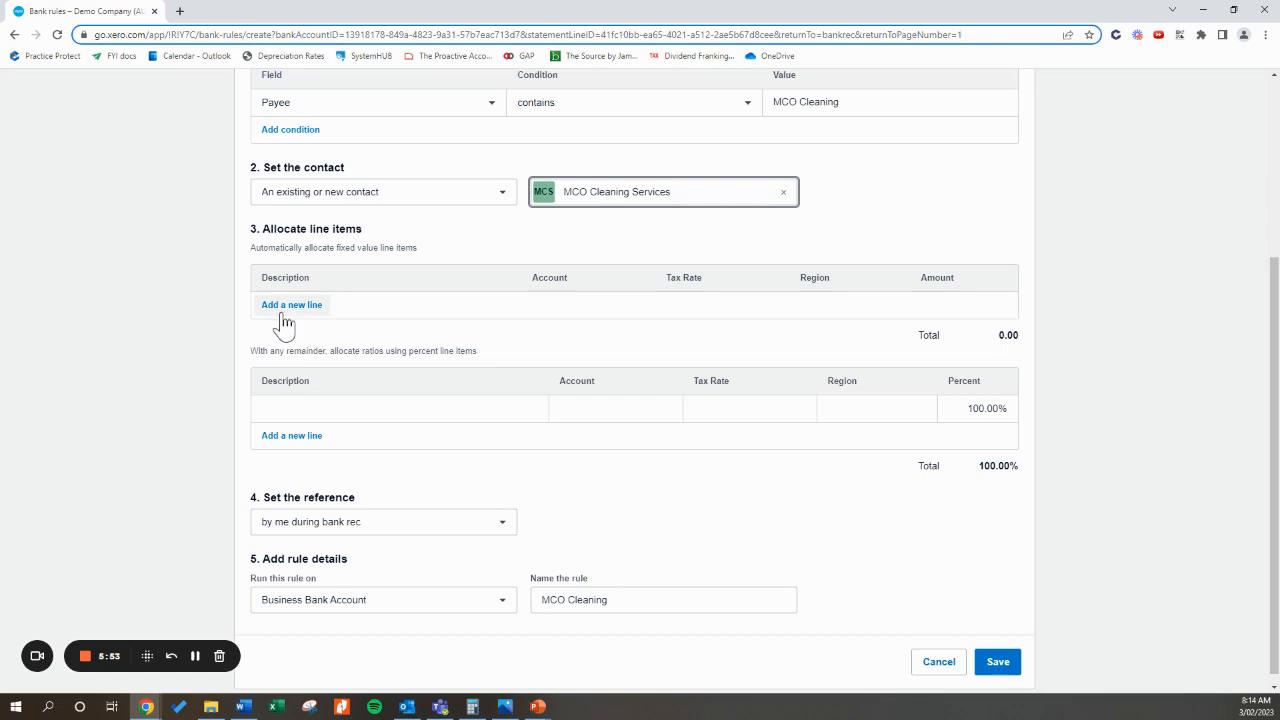
double_click(346, 250)
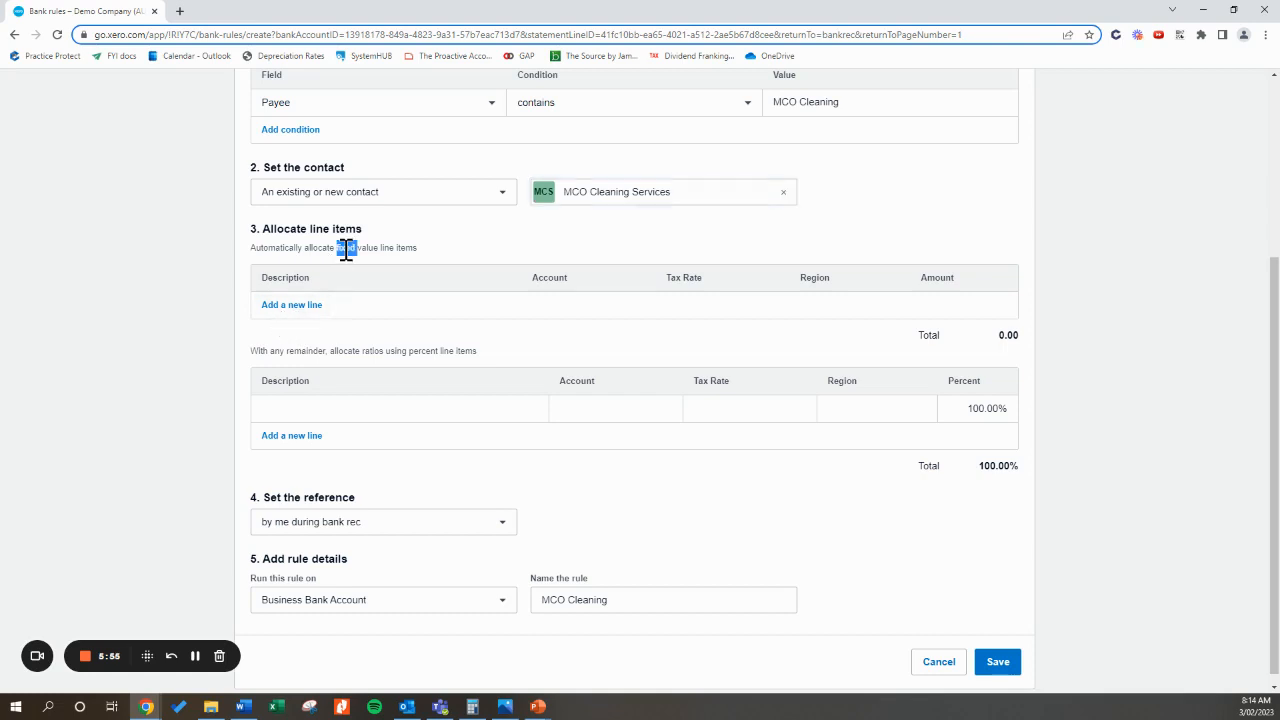
left_click(447, 262)
scroll(540, 338, "up", 2)
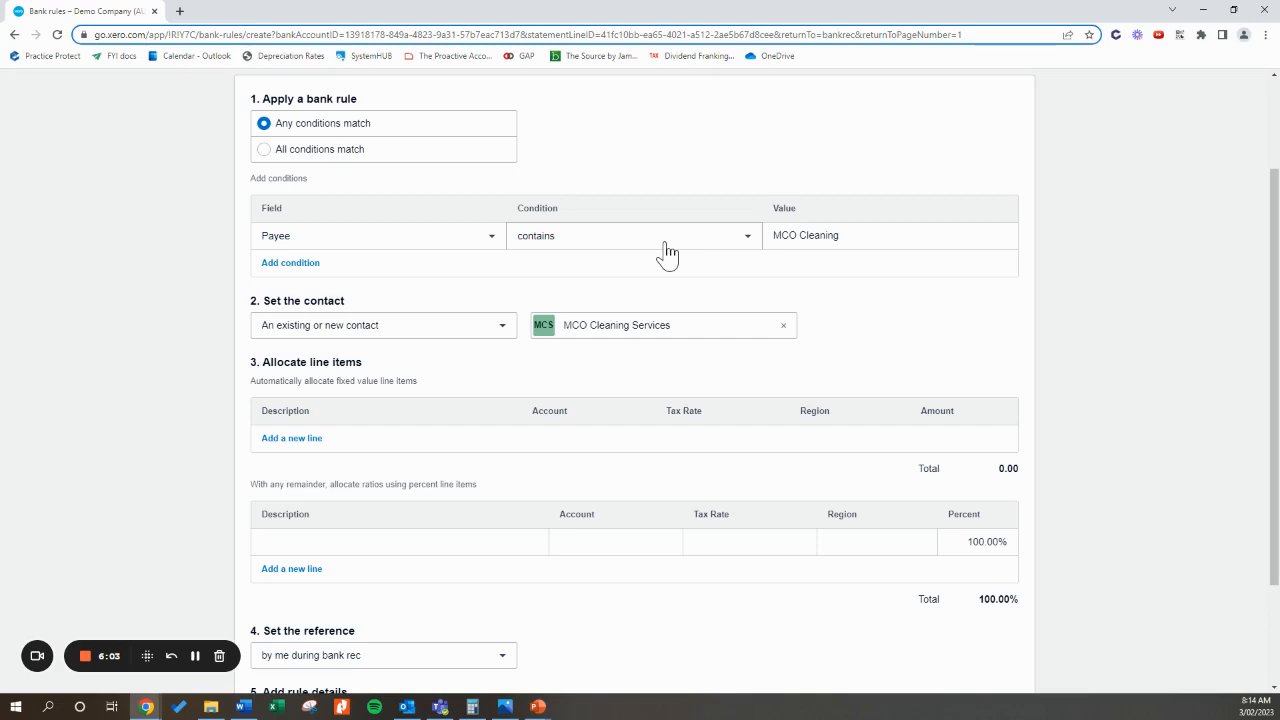
scroll(822, 375, "up", 1)
scroll(822, 375, "down", 1)
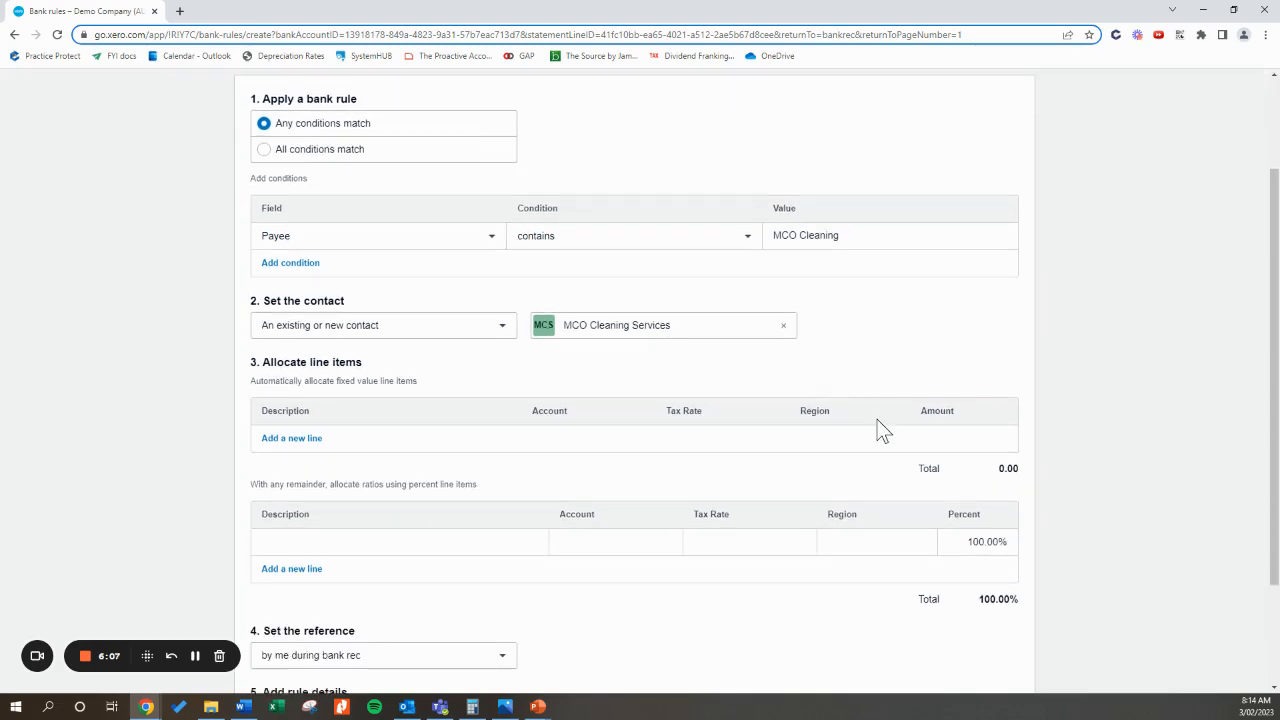
Step: Add a fixed value line item and set its account to 408 - Cleaning
left_click(292, 439)
left_click(580, 440)
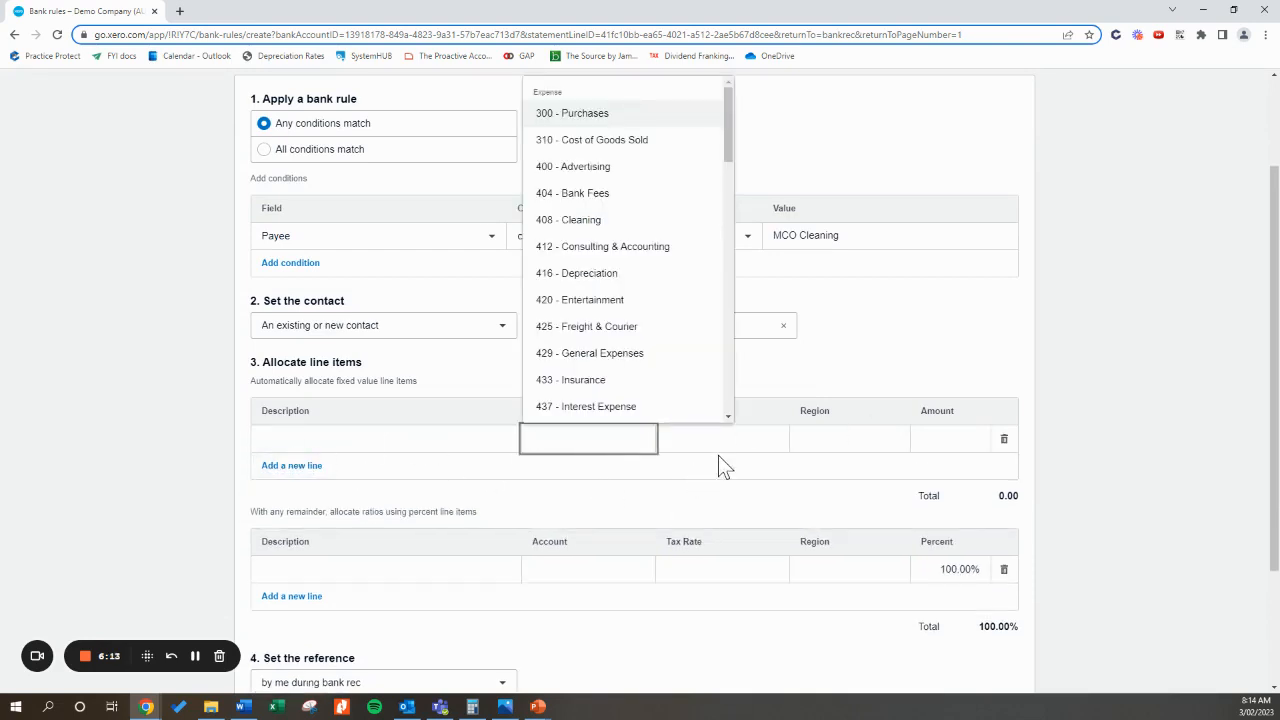
left_click(680, 486)
left_click(613, 438)
type("clean")
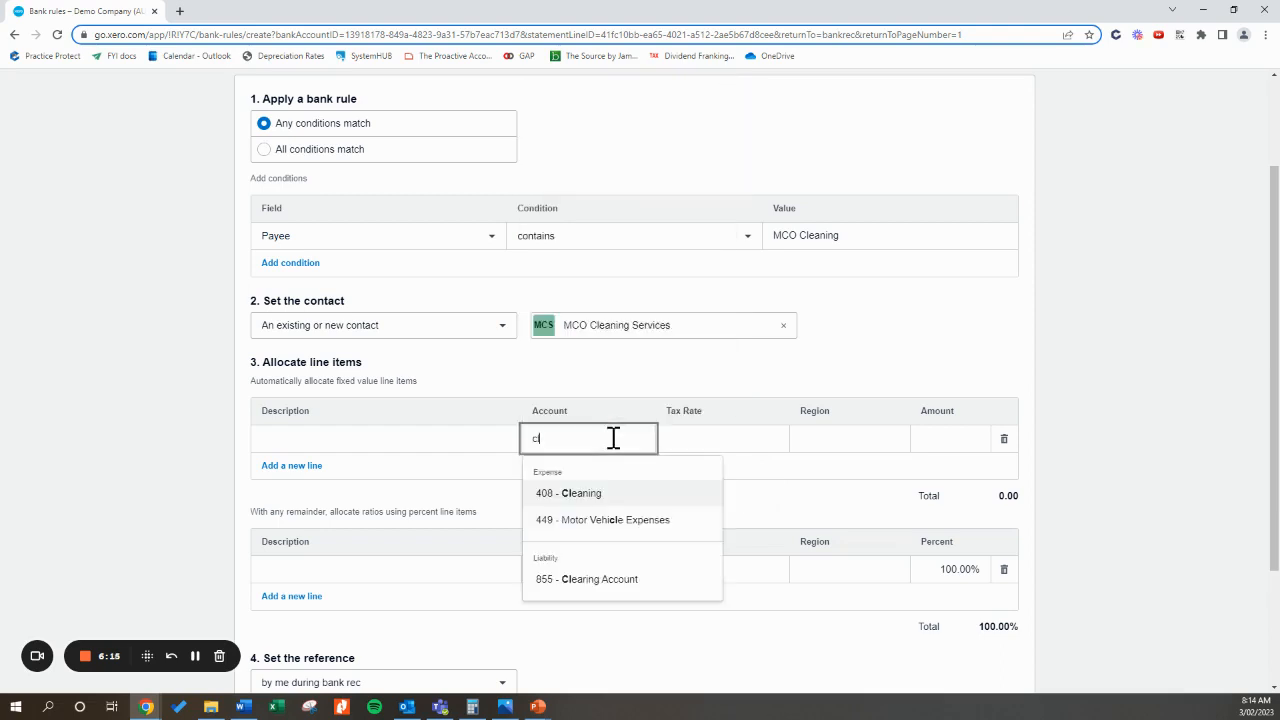
left_click(600, 491)
Step: Set the fixed value line's amount to 50, and delete that line item
left_click(978, 452)
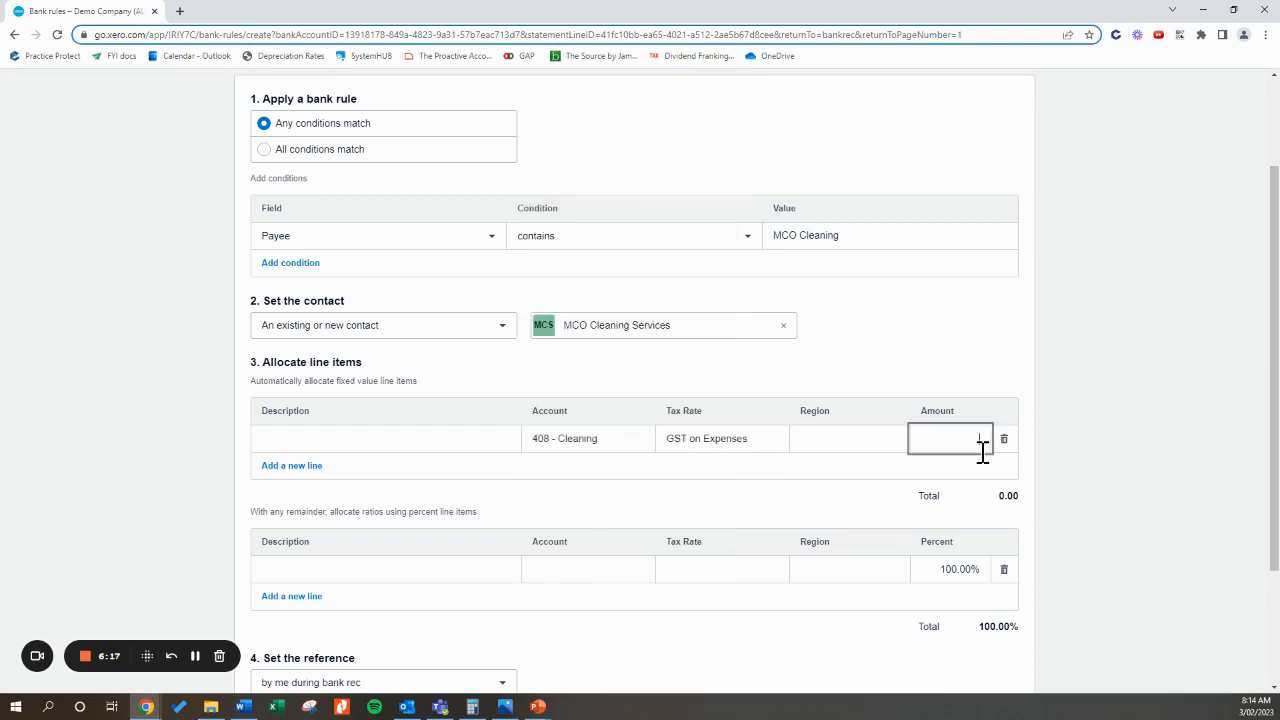
type("40")
key("BackSpace")
key("BackSpace")
type("50")
left_click(1004, 438)
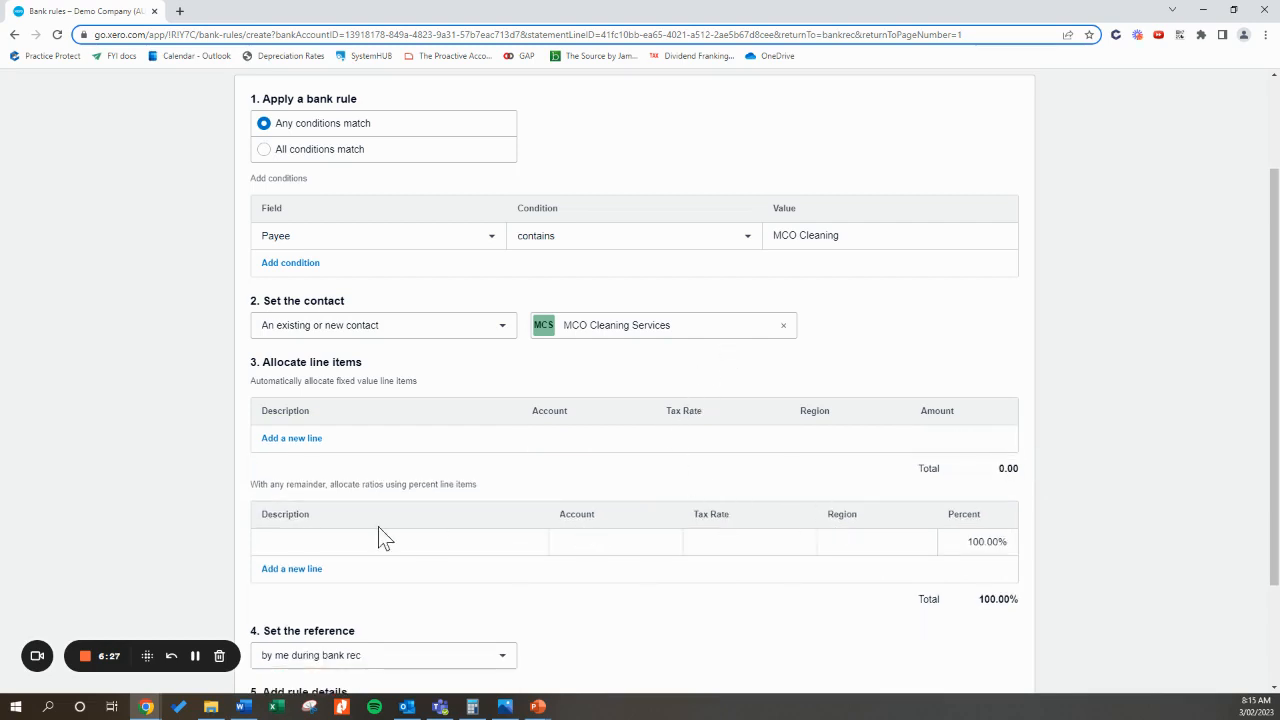
Step: Set the account of the 100% remainder line to 408 - Cleaning and leave its region blank
left_click(579, 537)
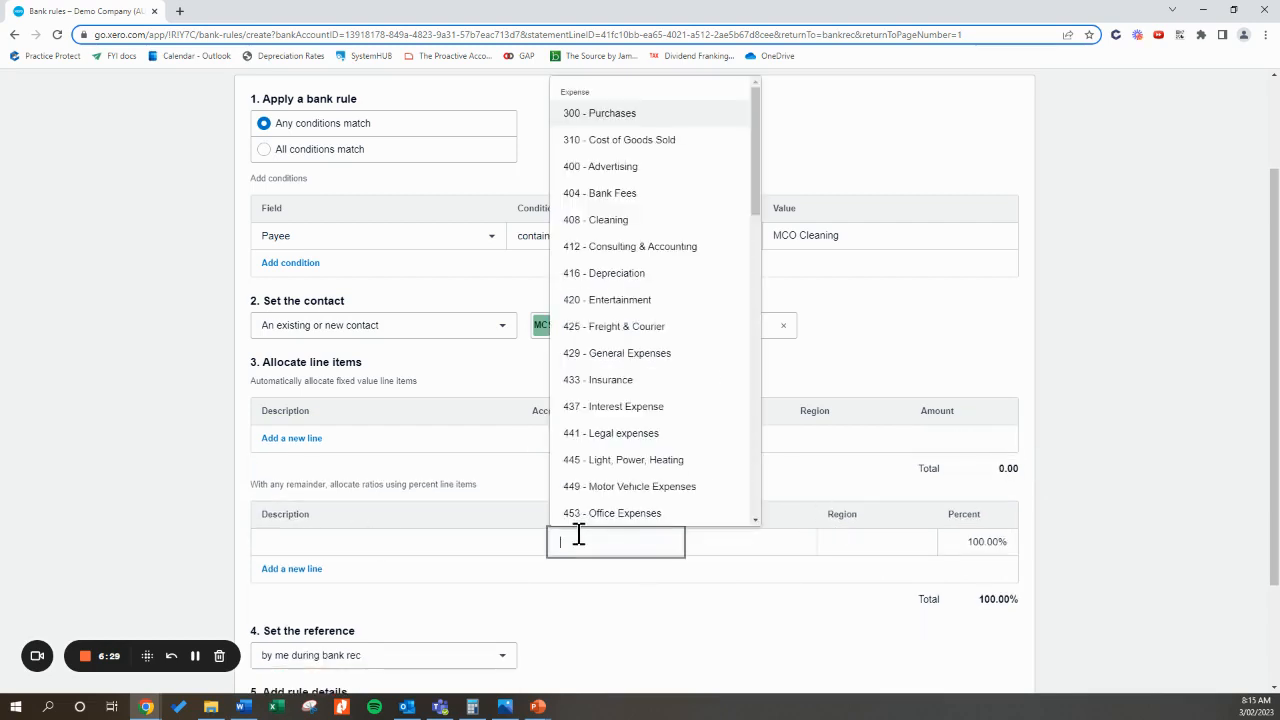
type("clean")
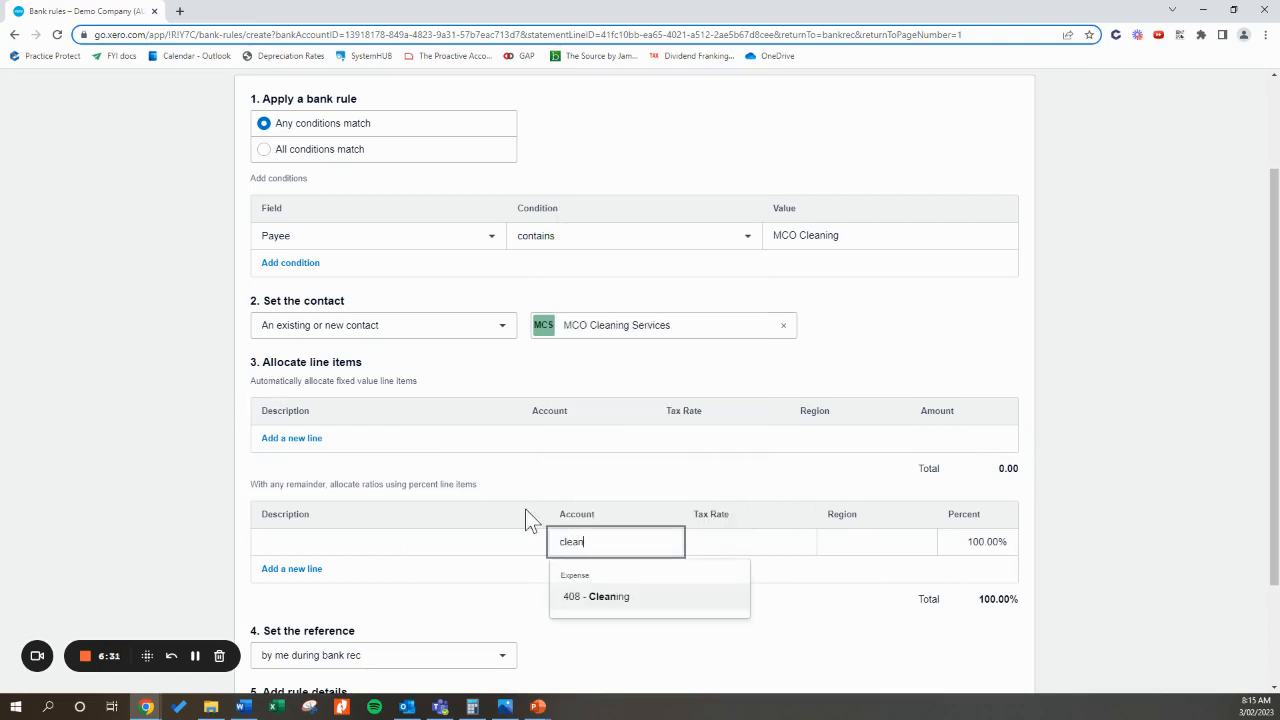
left_click(640, 597)
left_click(880, 540)
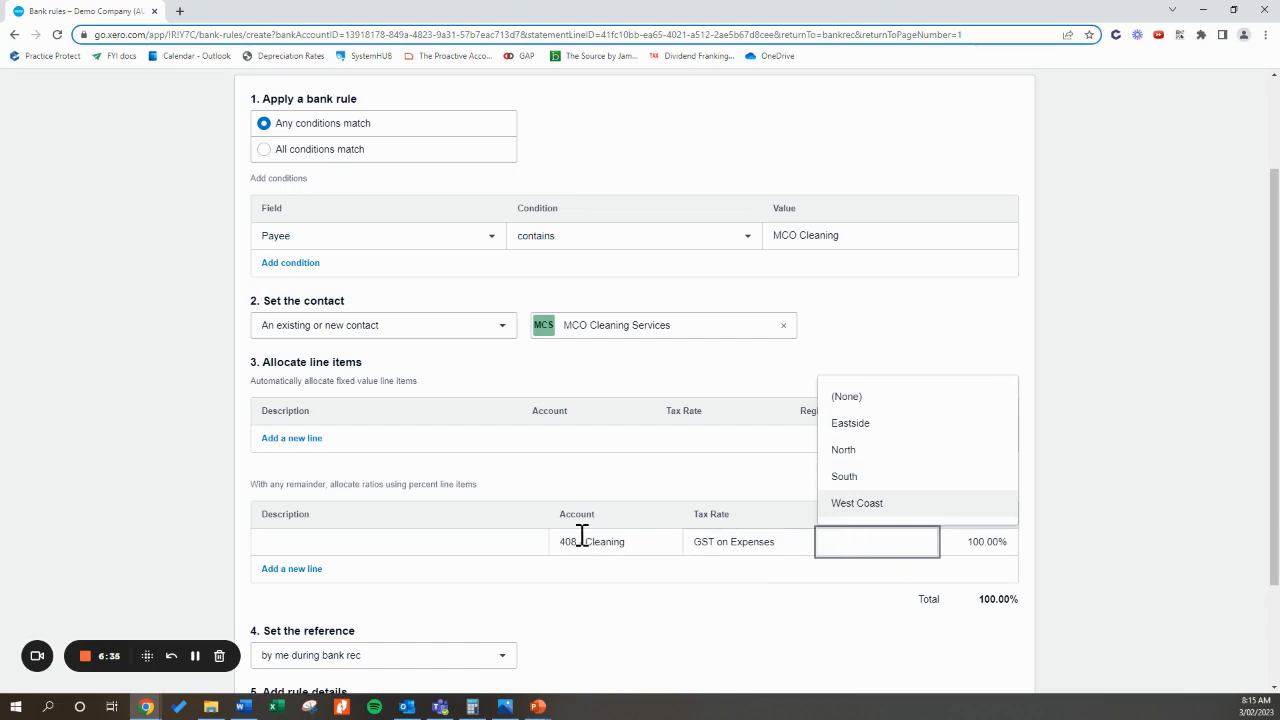
left_click(111, 390)
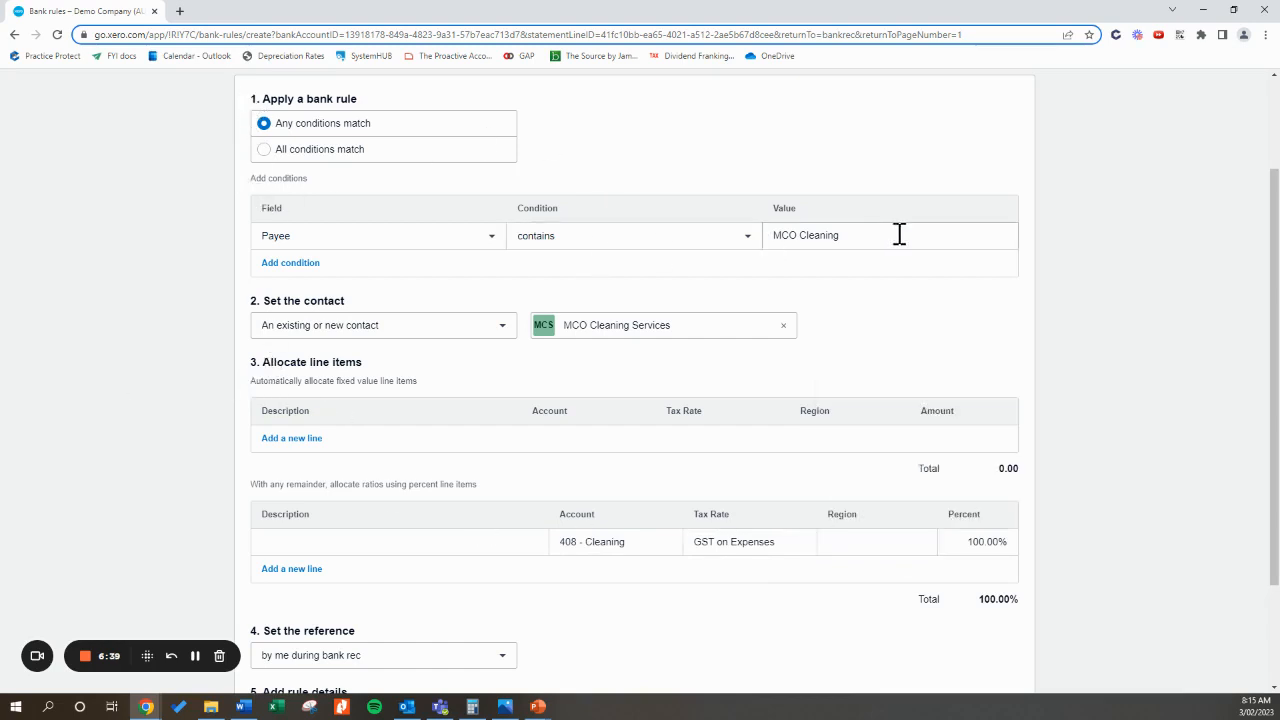
Step: Set the rule's reference to by me during bank rec
left_click_drag(897, 235, 781, 236)
left_click(745, 148)
scroll(603, 549, "down", 2)
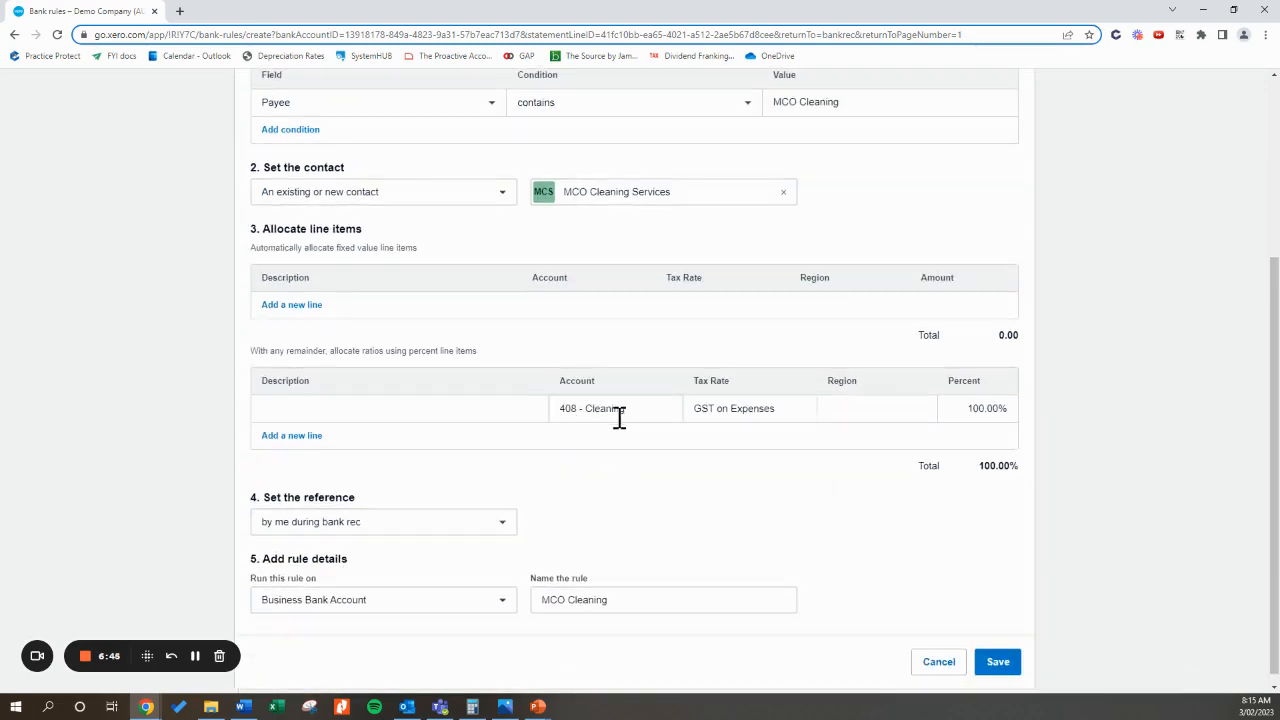
scroll(617, 416, "down", 1)
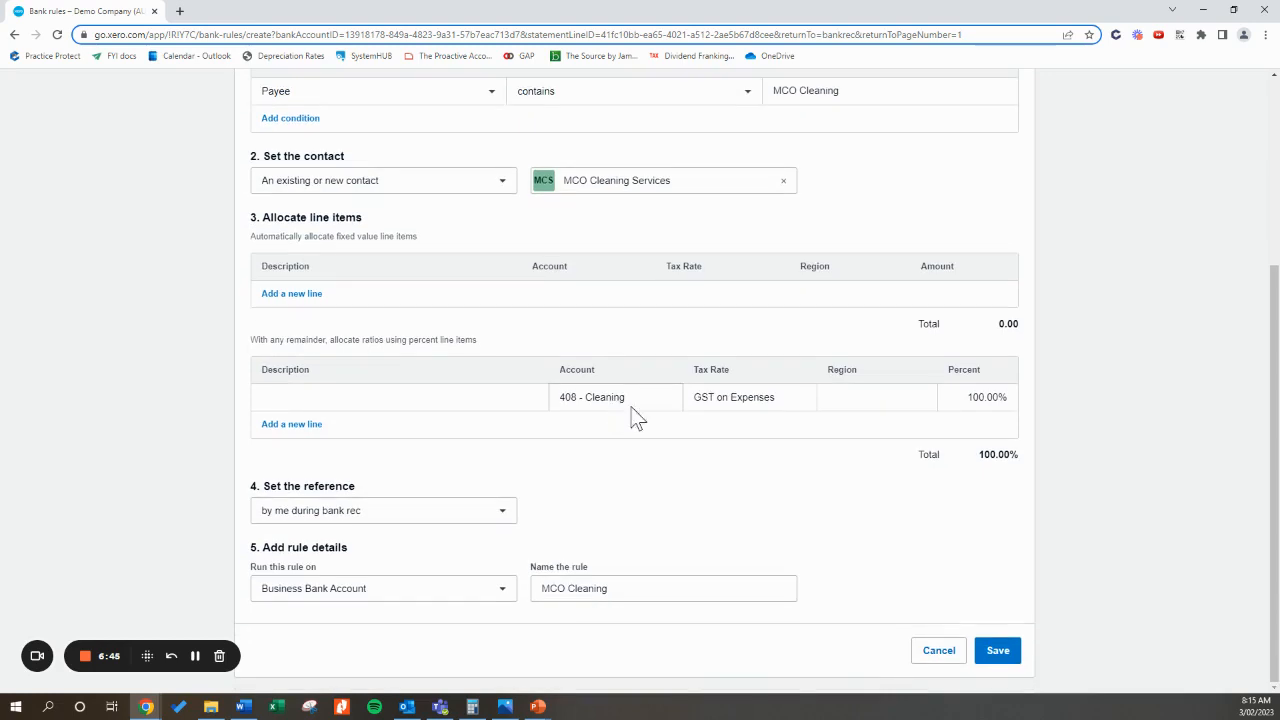
left_click(500, 520)
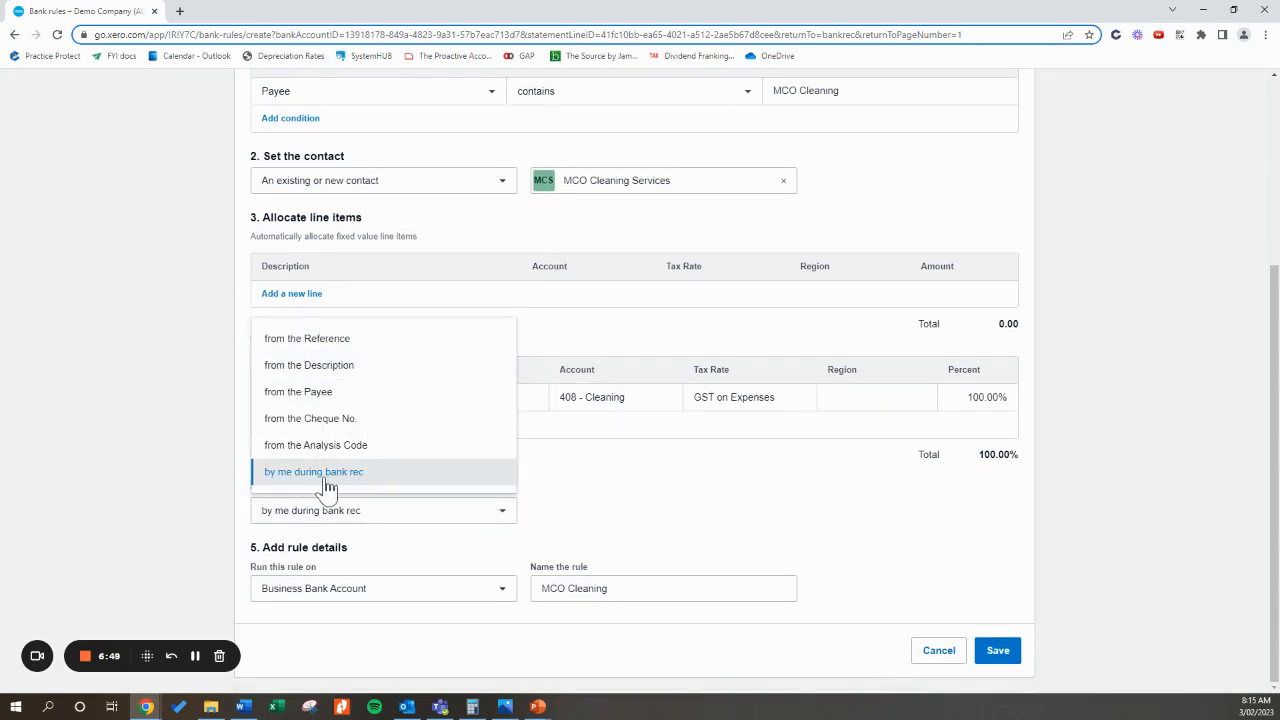
left_click(400, 476)
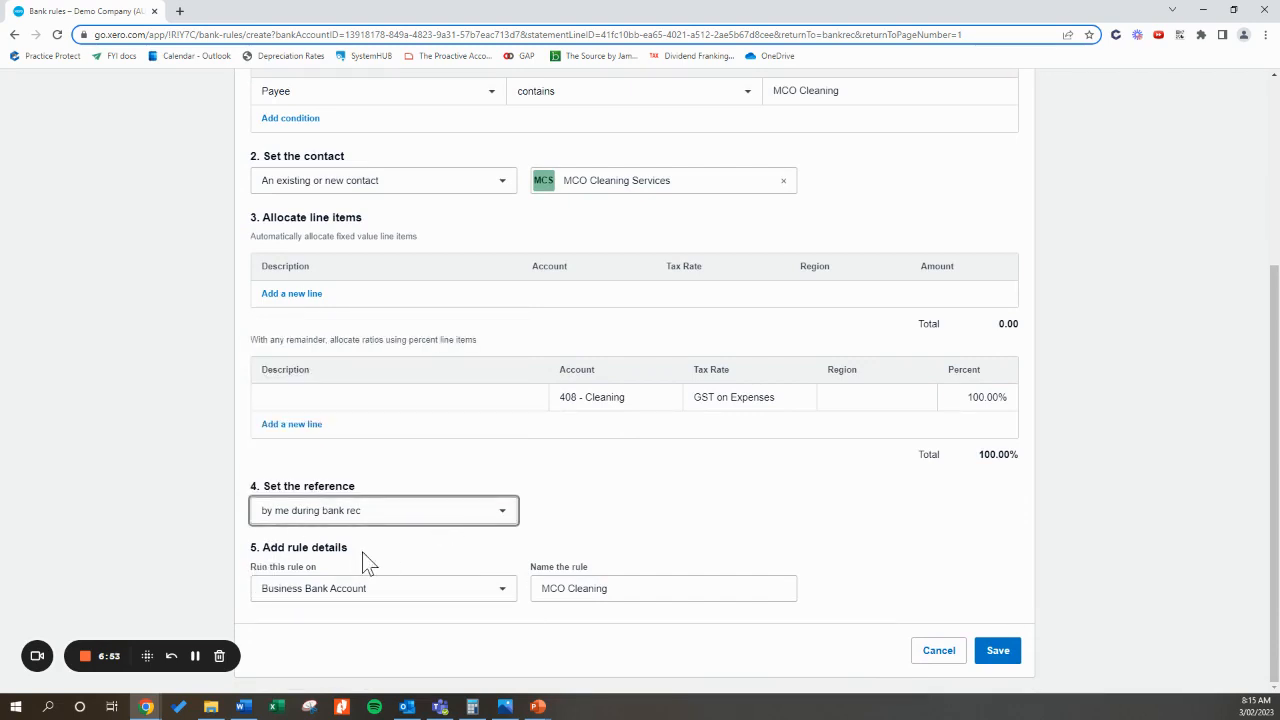
Step: Try running the rule on All bank accounts, and set it back to Business Bank Account
left_click(491, 603)
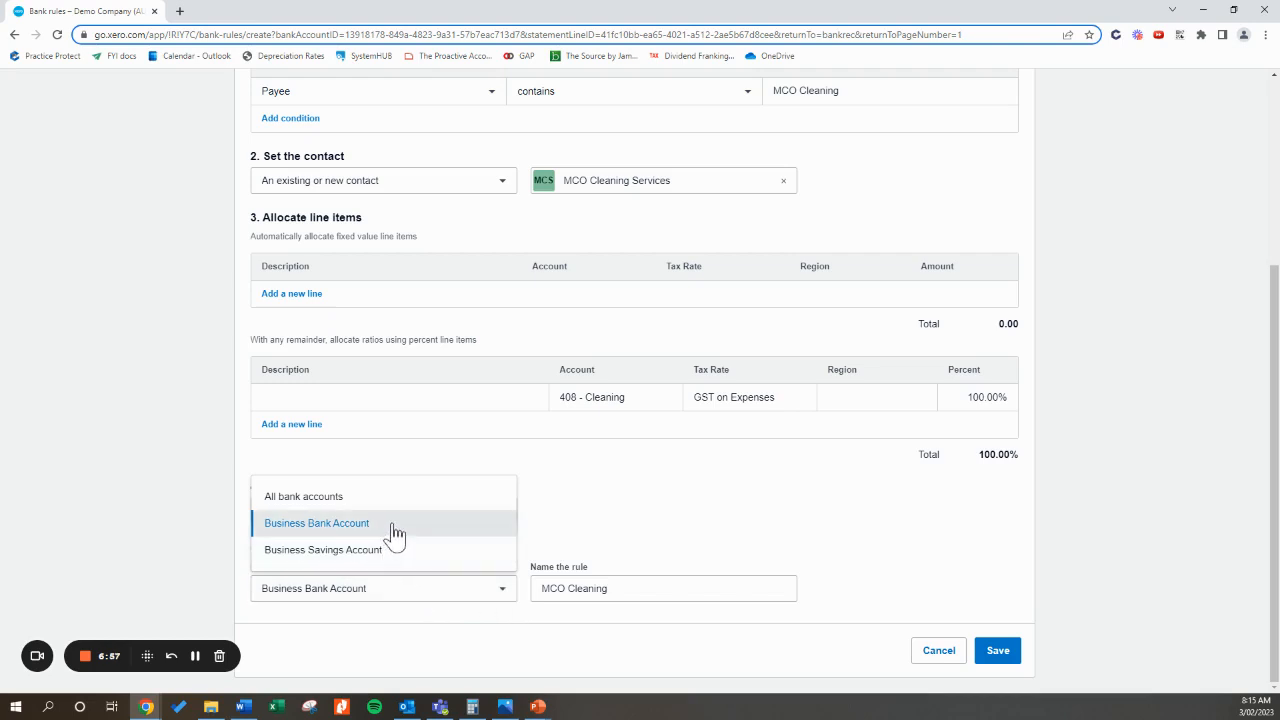
left_click(328, 498)
left_click(502, 606)
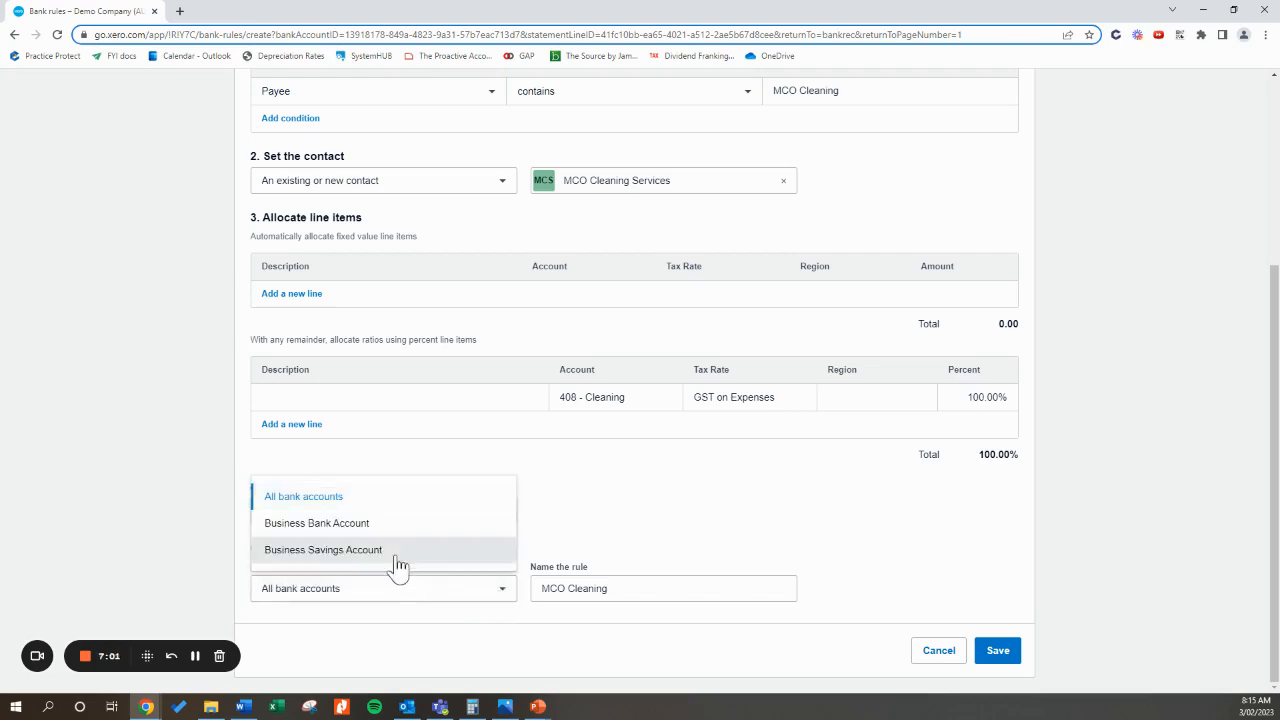
left_click(387, 527)
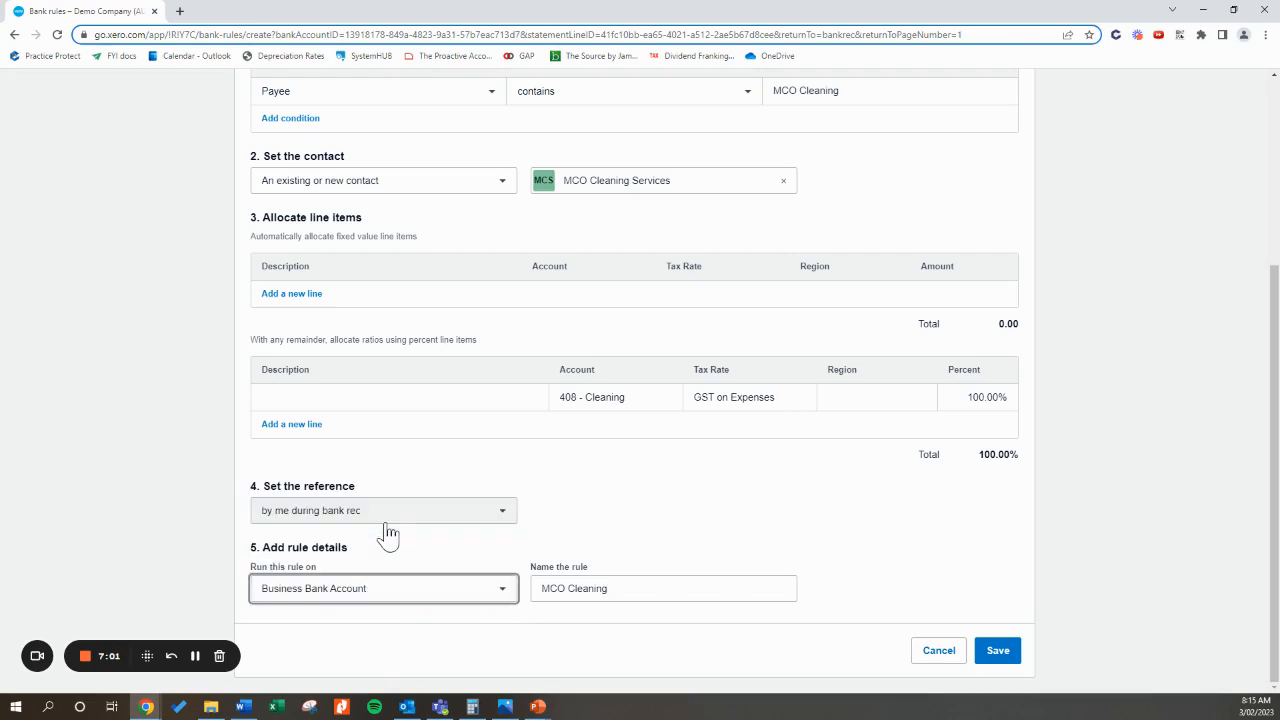
Step: Set the rule to run on All bank accounts and keep MCO Cleaning as the rule name
left_click(508, 597)
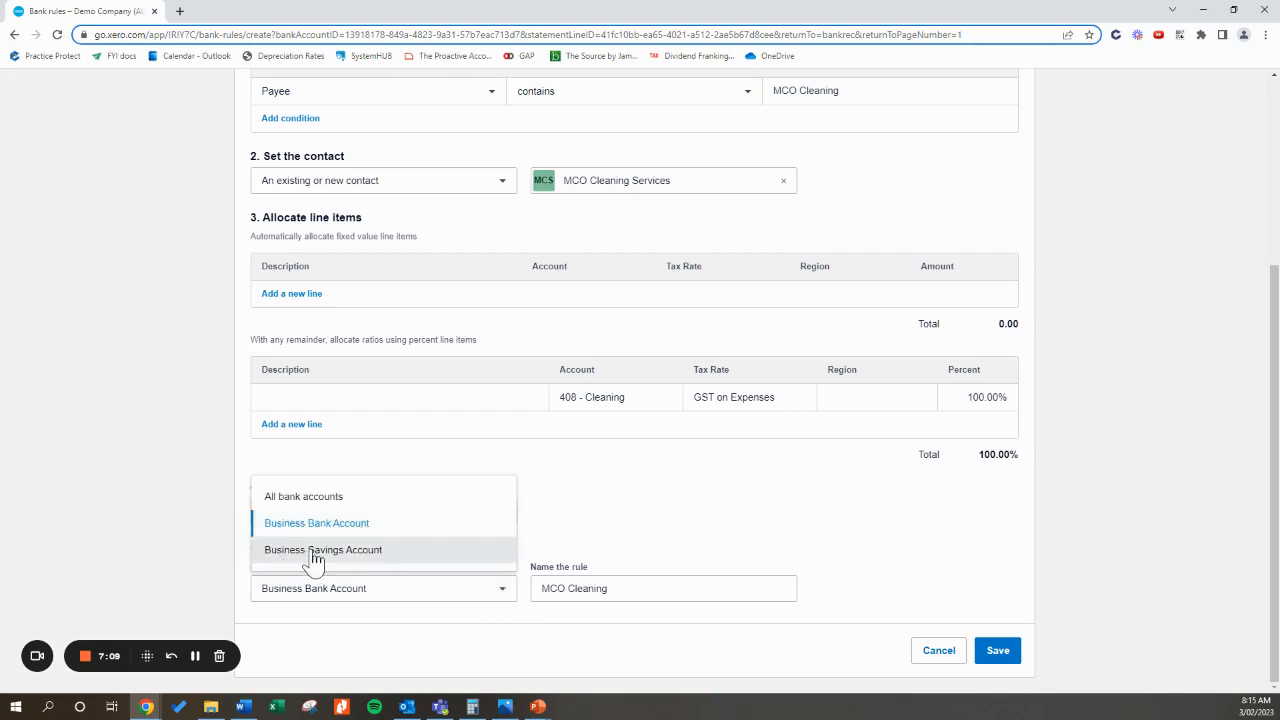
left_click(397, 509)
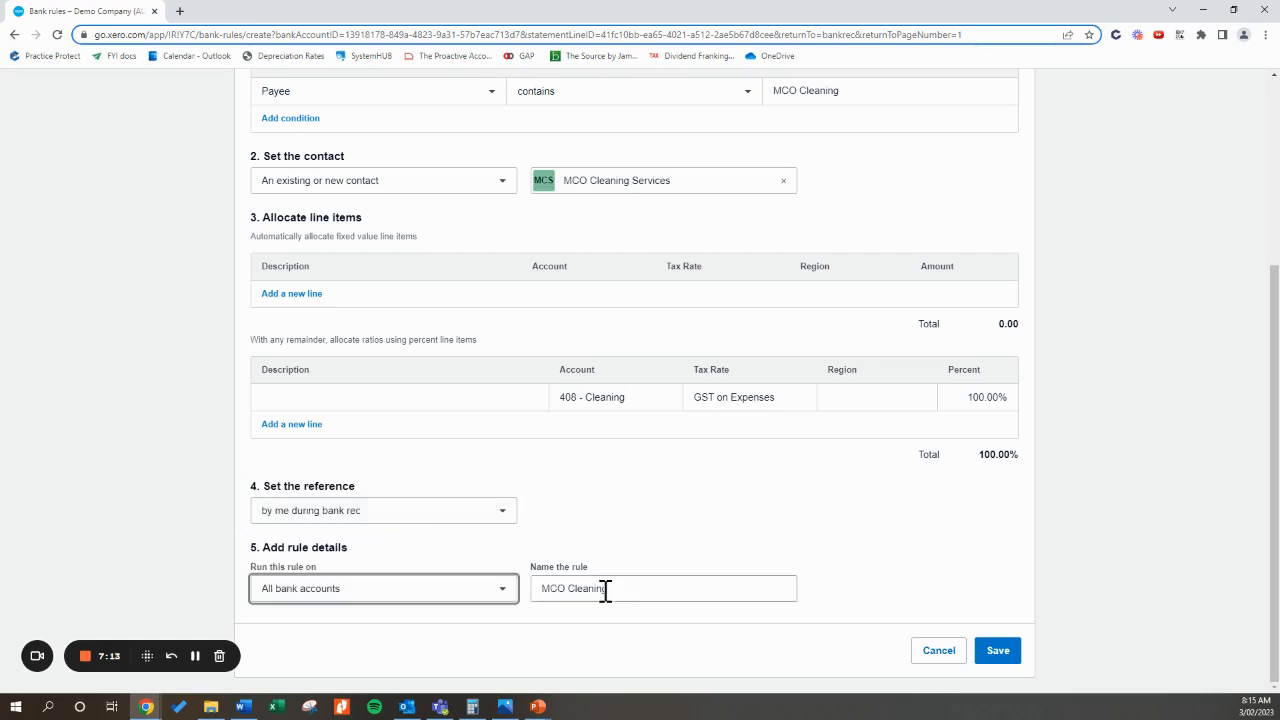
left_click(680, 598)
left_click_drag(680, 598, 540, 590)
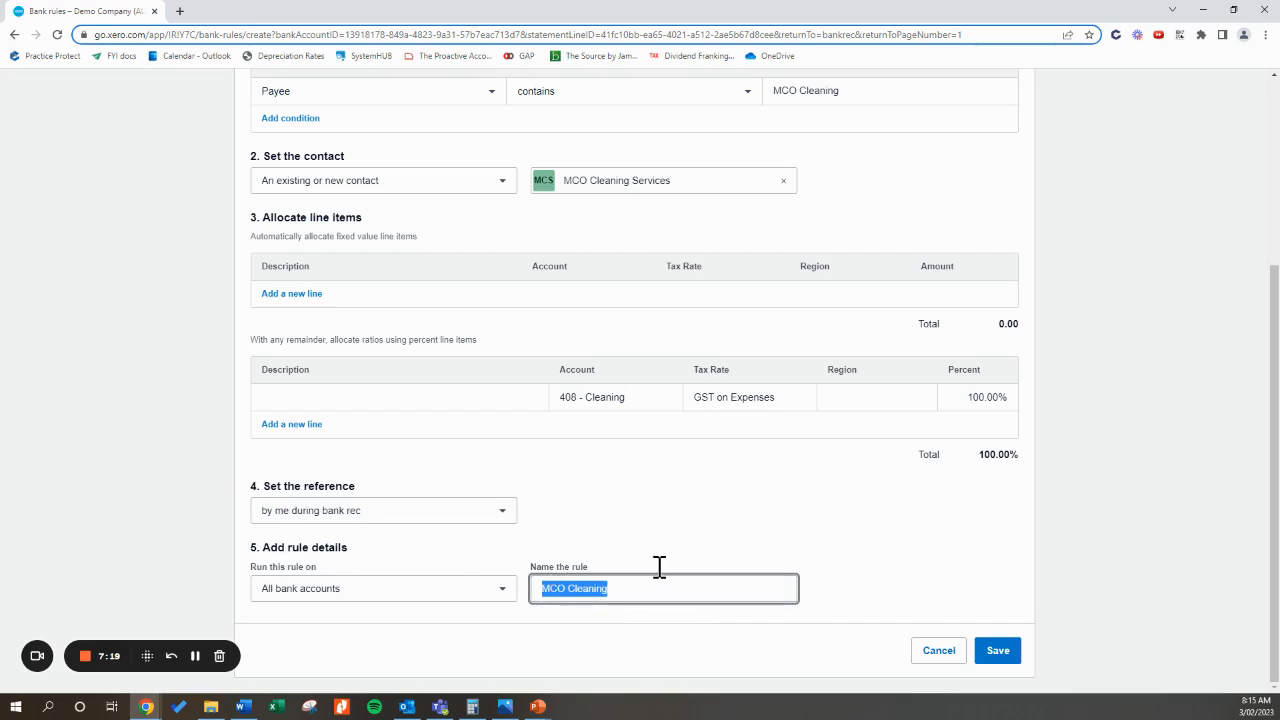
left_click(683, 597)
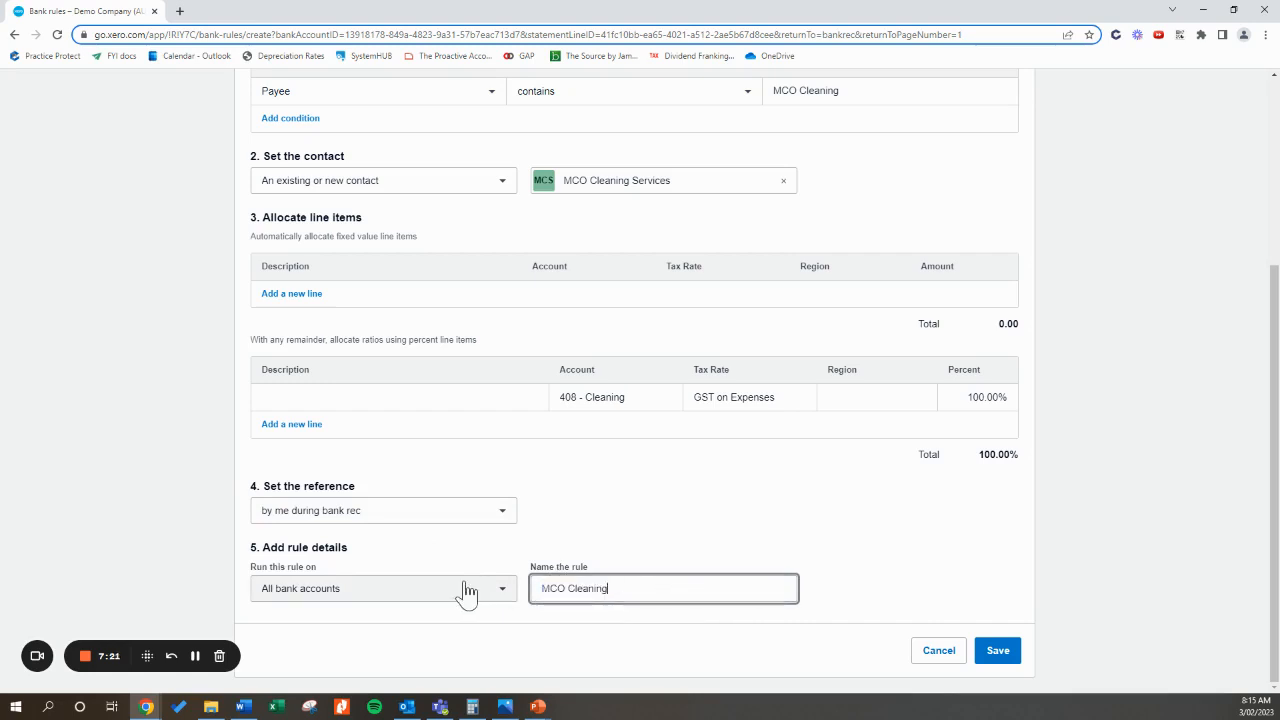
left_click(506, 597)
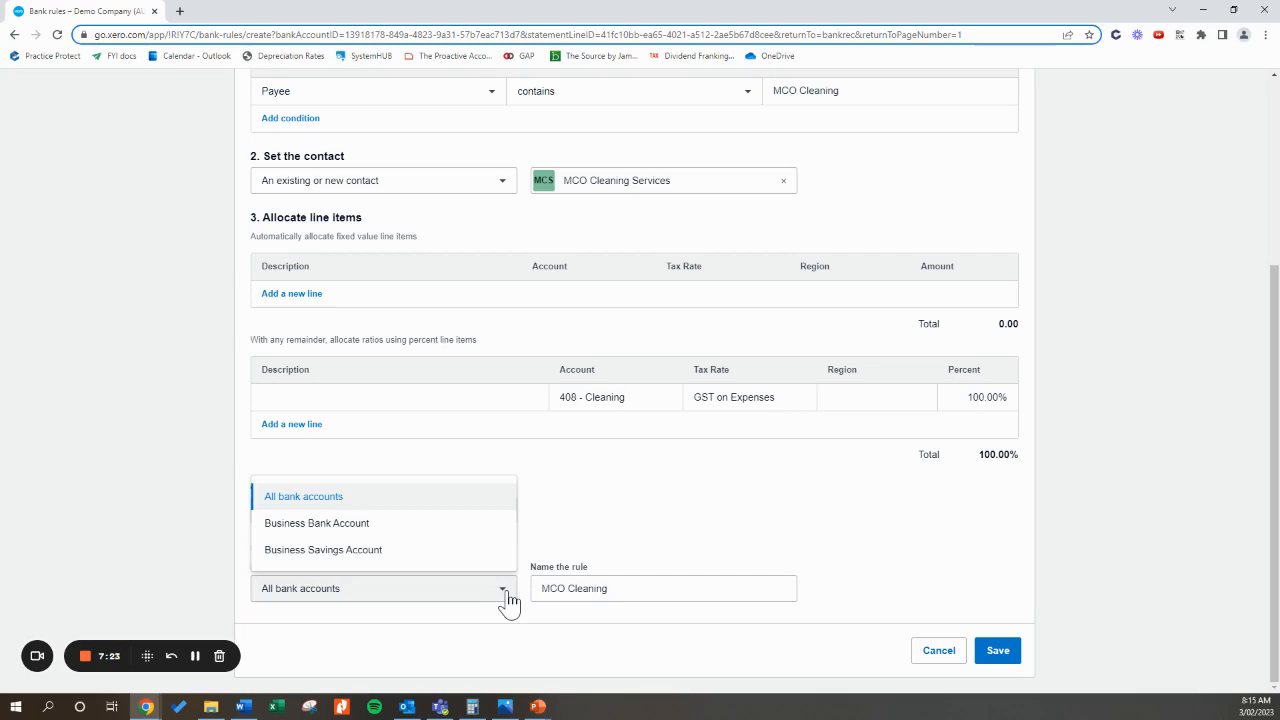
left_click(663, 596)
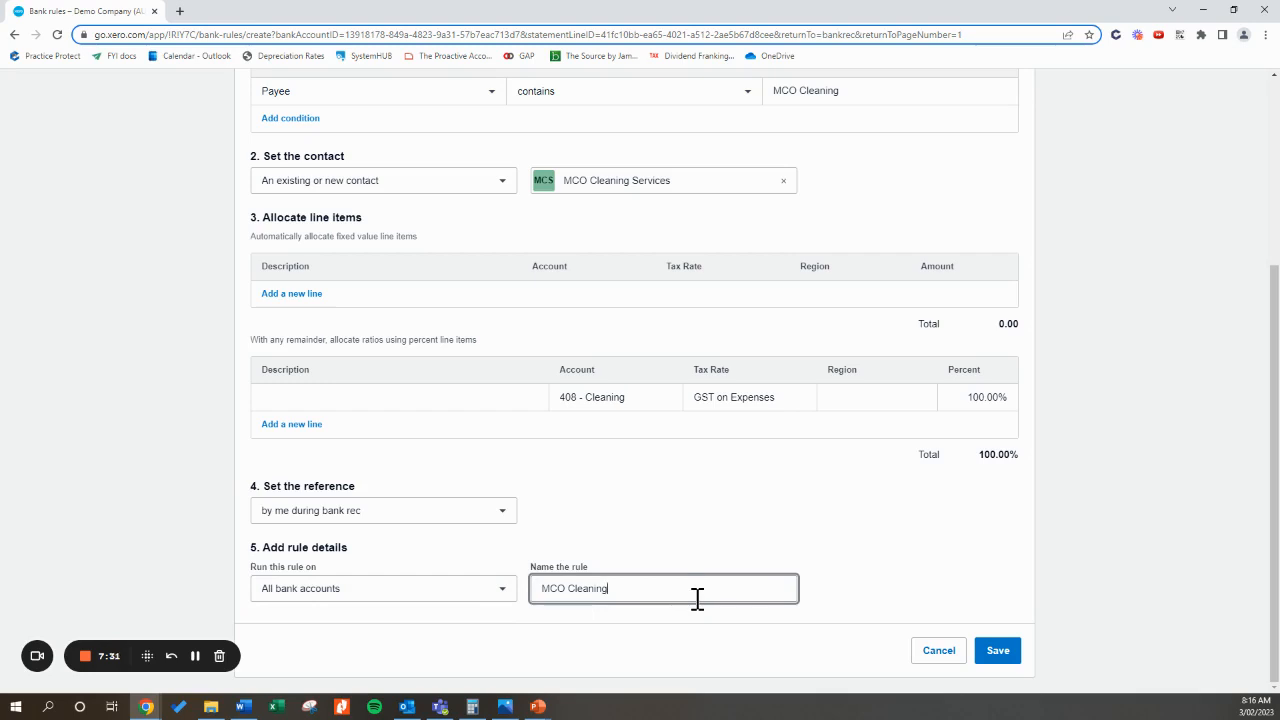
Step: Replace the payee condition's MCO Cleaning value with STRIPE
scroll(694, 600, "up", 2)
left_click_drag(854, 297, 727, 289)
type("ST")
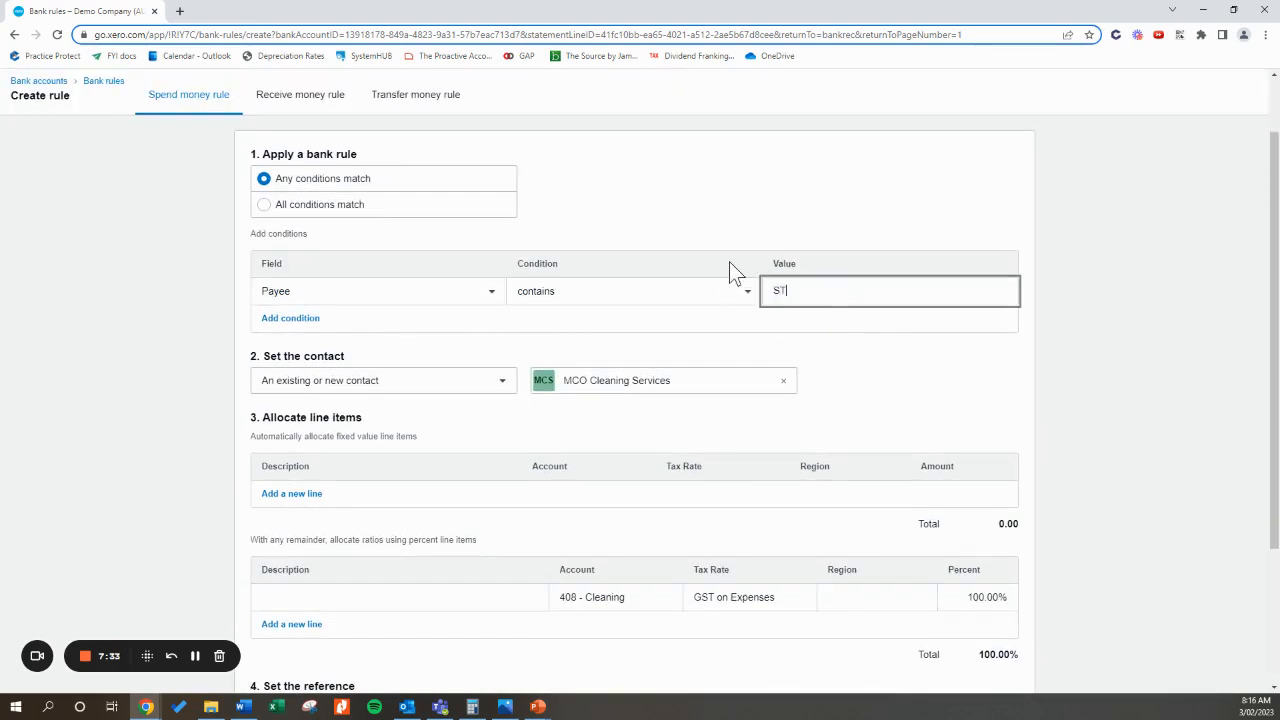
type("RIPE")
double_click(814, 286)
type("STRIPOEz")
scroll(814, 286, "down", 2)
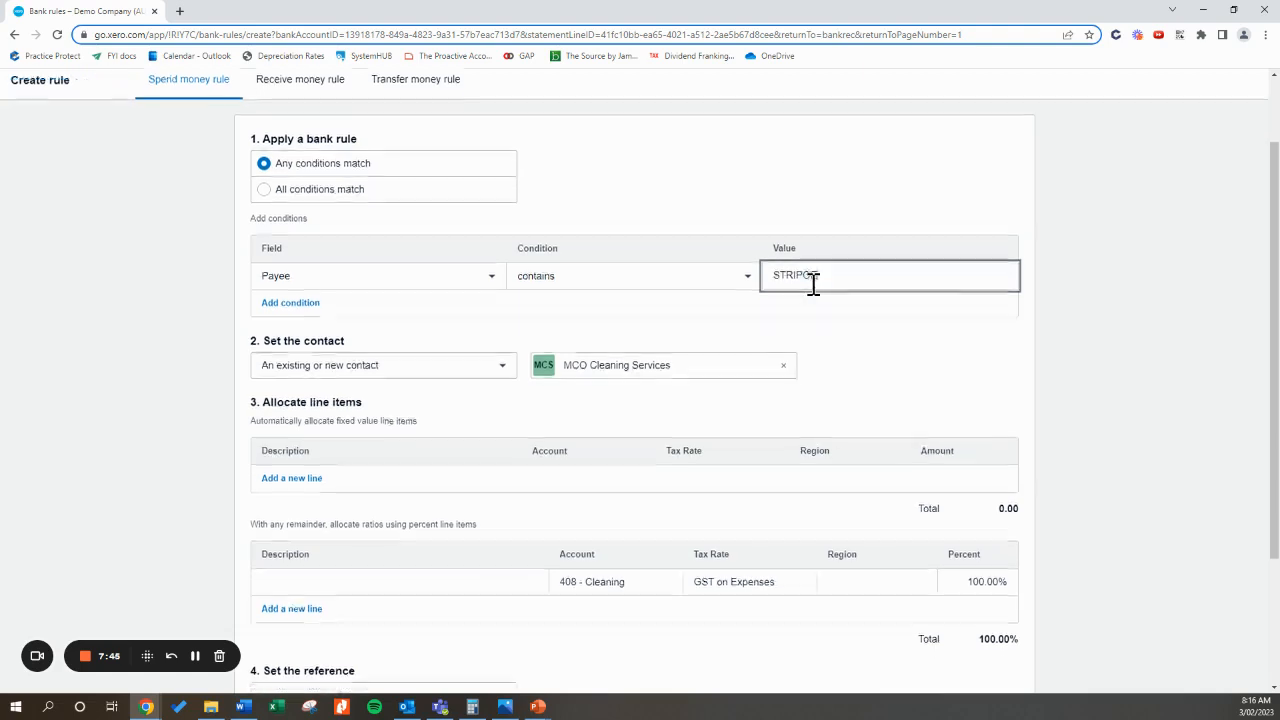
Step: Restore the payee condition's value to MCO Cleaning
key("BackSpace")
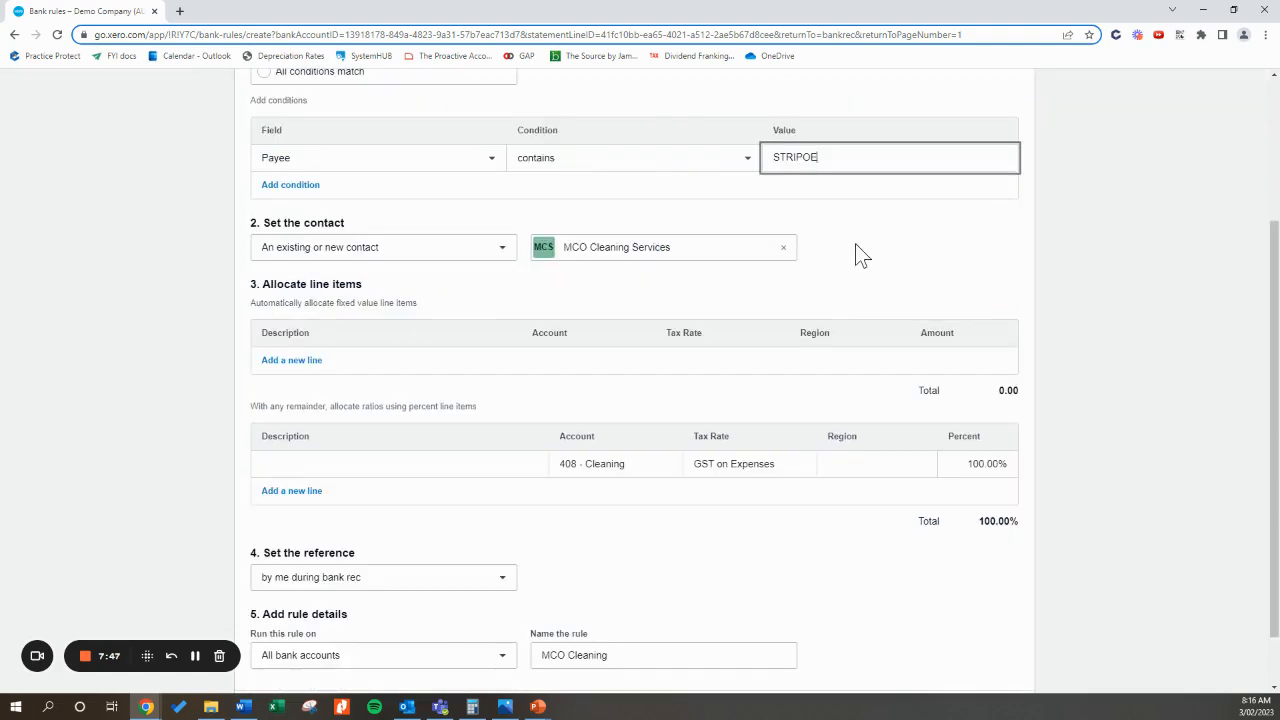
key("ctrl+z")
left_click(837, 186)
scroll(776, 418, "down", 1)
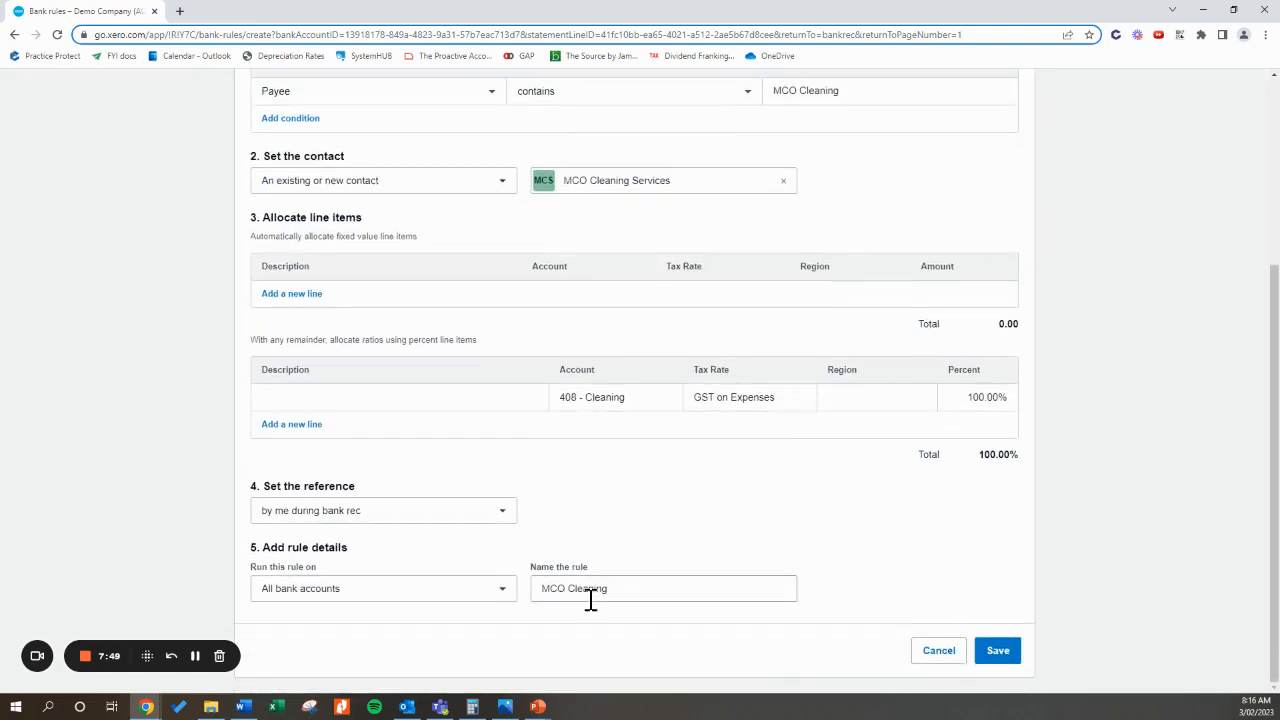
Step: Review the rule's bank account options and name, and save the MCO Cleaning rule
left_click(354, 595)
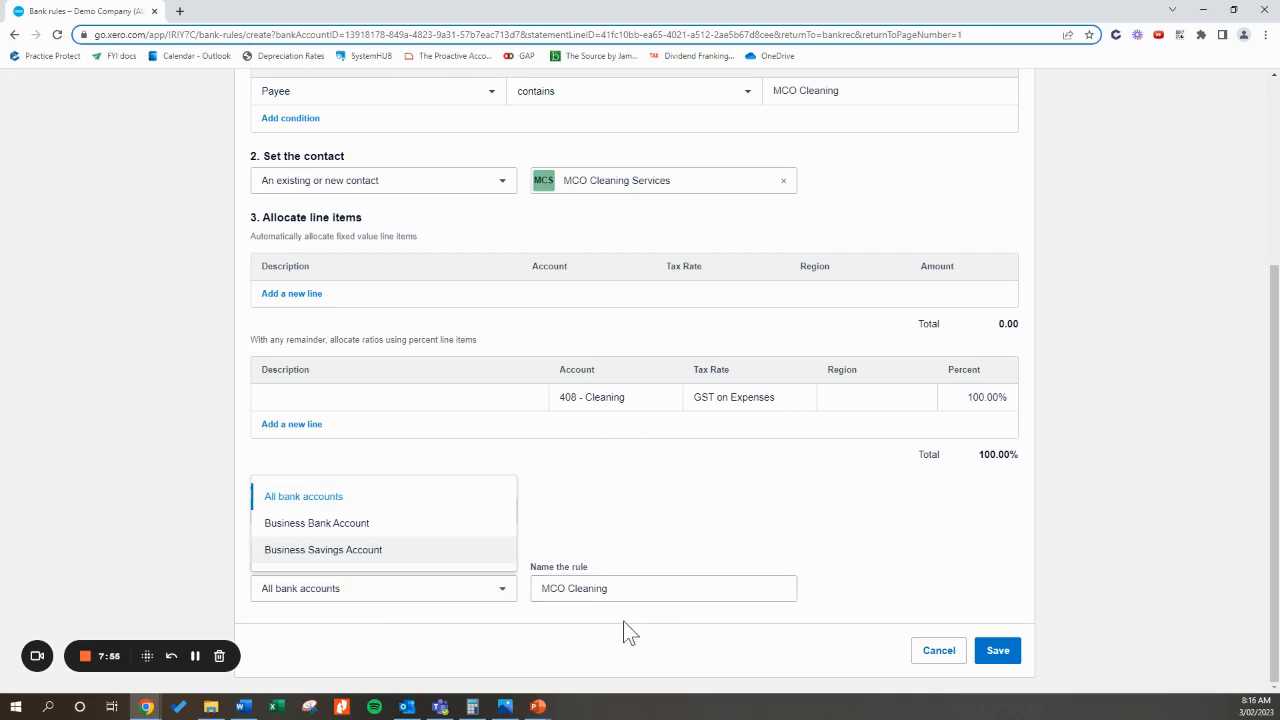
left_click_drag(617, 600, 527, 597)
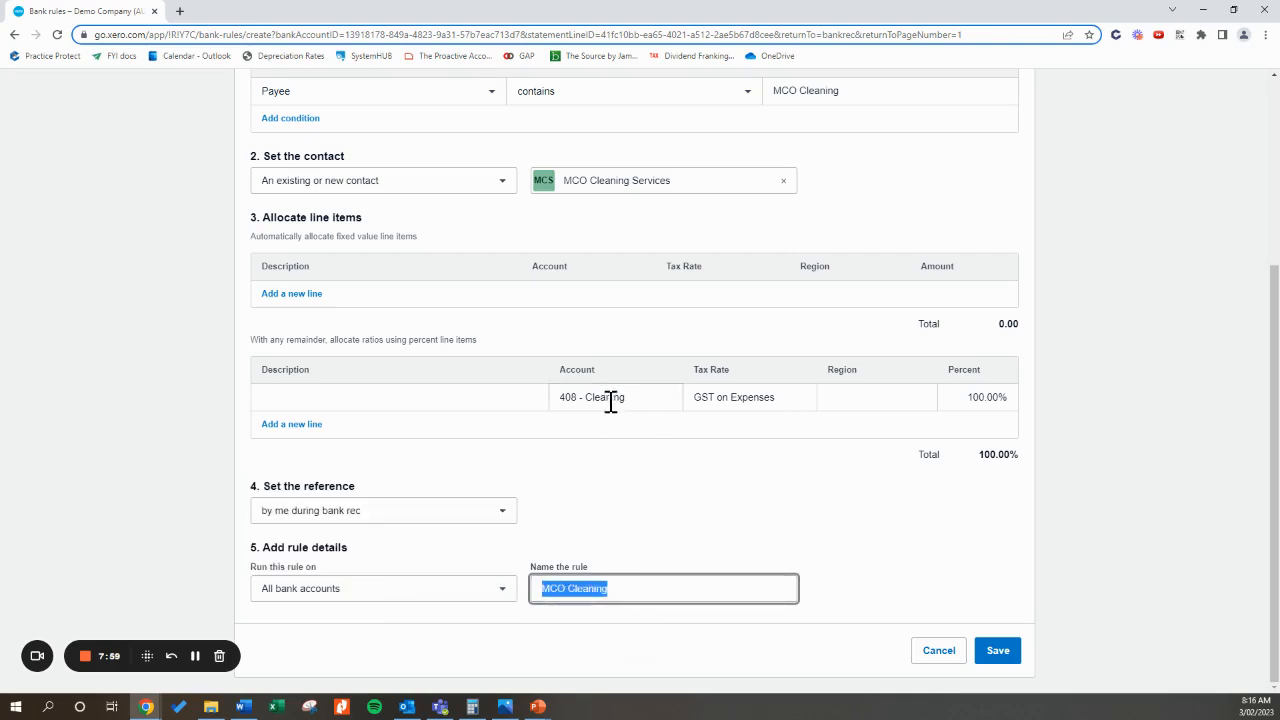
left_click(989, 651)
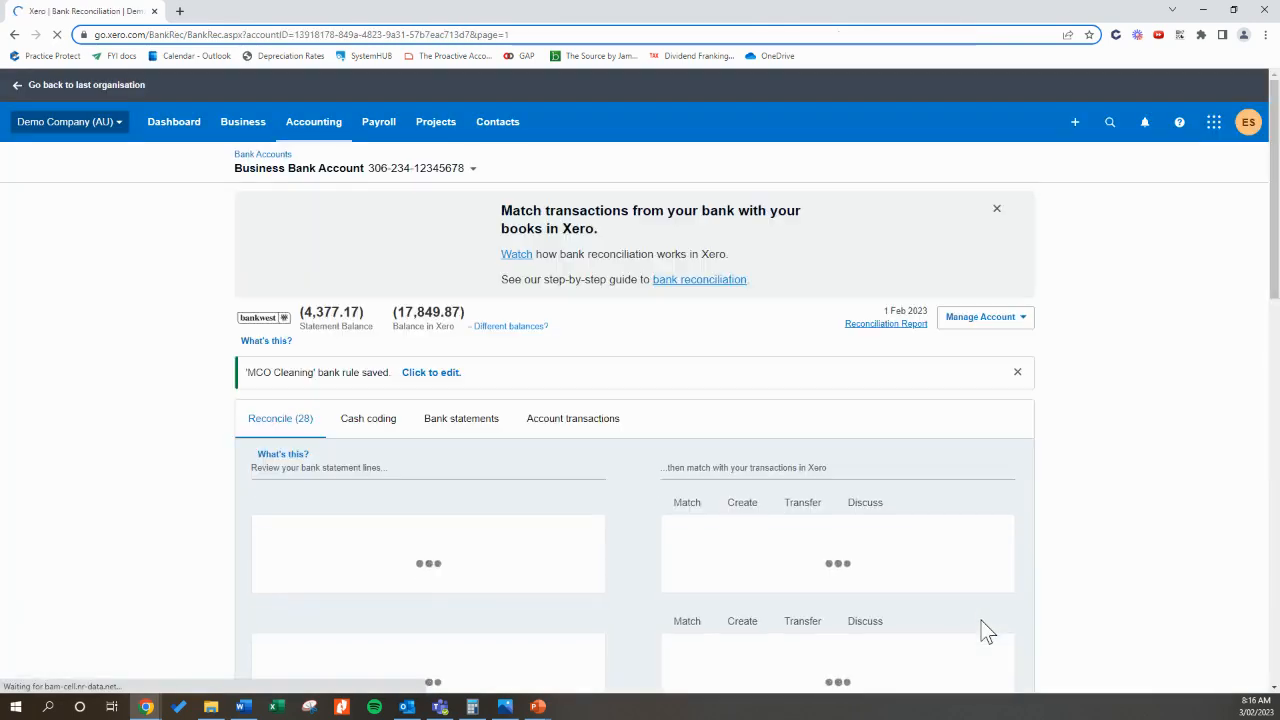
Step: Open the MCO Cleaning rule from its 28 Jan 2023 statement line and review the rule's payee condition
scroll(651, 609, "down", 1)
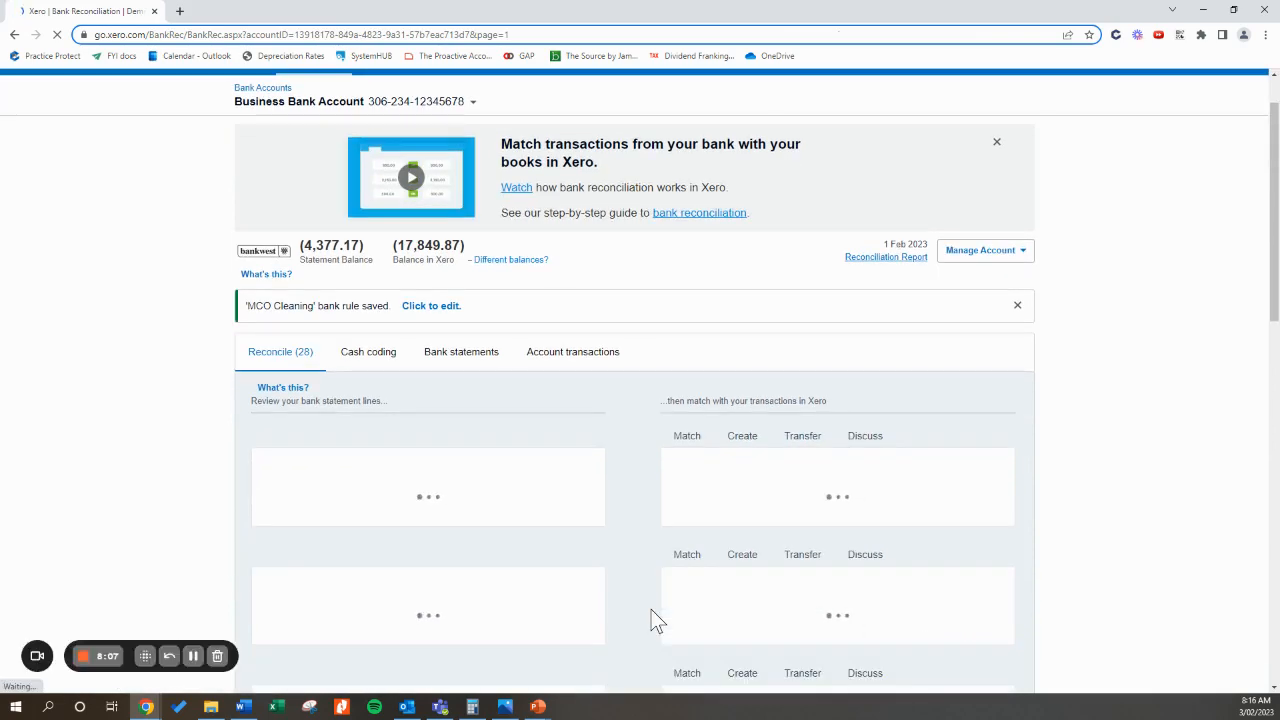
scroll(577, 584, "down", 3)
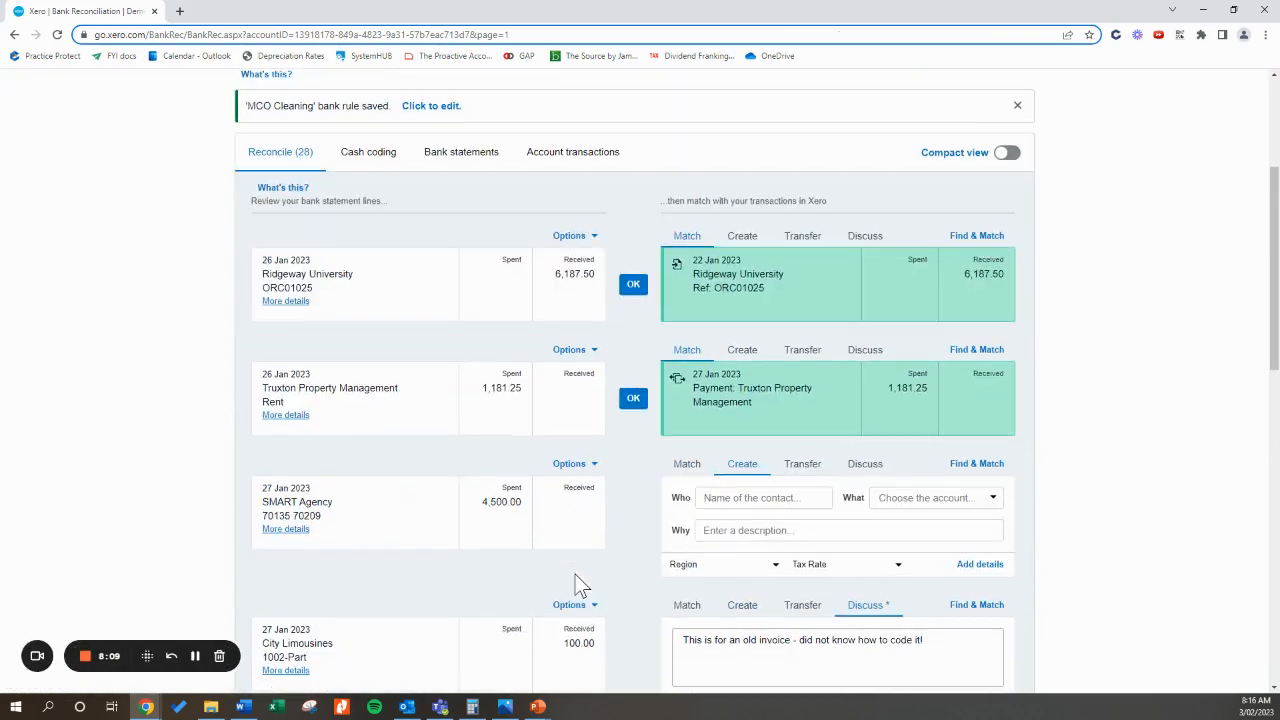
scroll(576, 578, "down", 8)
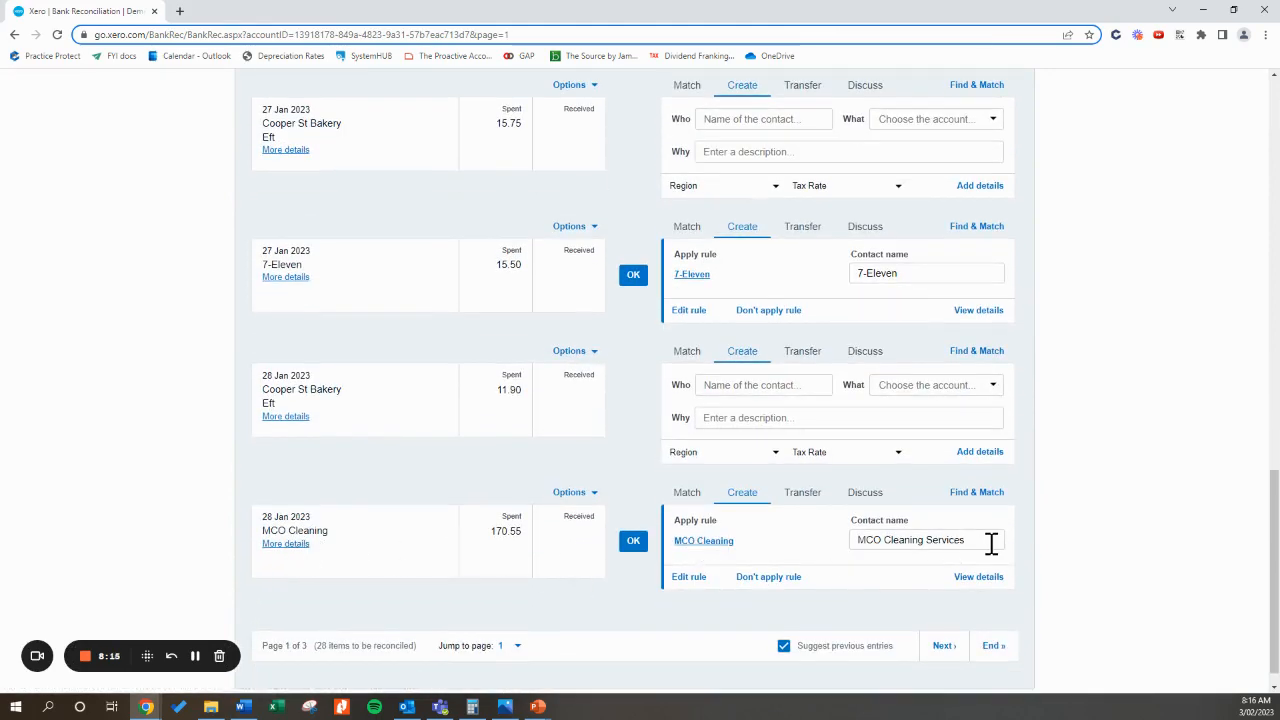
left_click(720, 546)
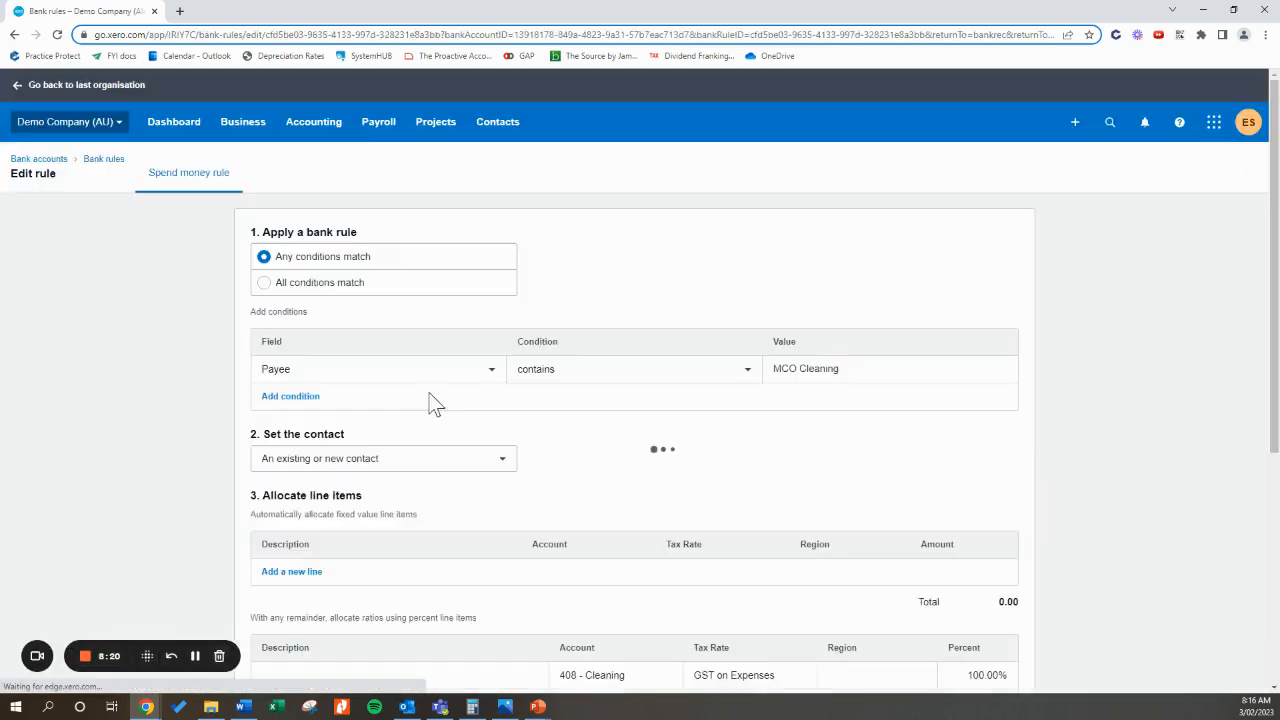
scroll(760, 320, "down", 1)
triple_click(845, 232)
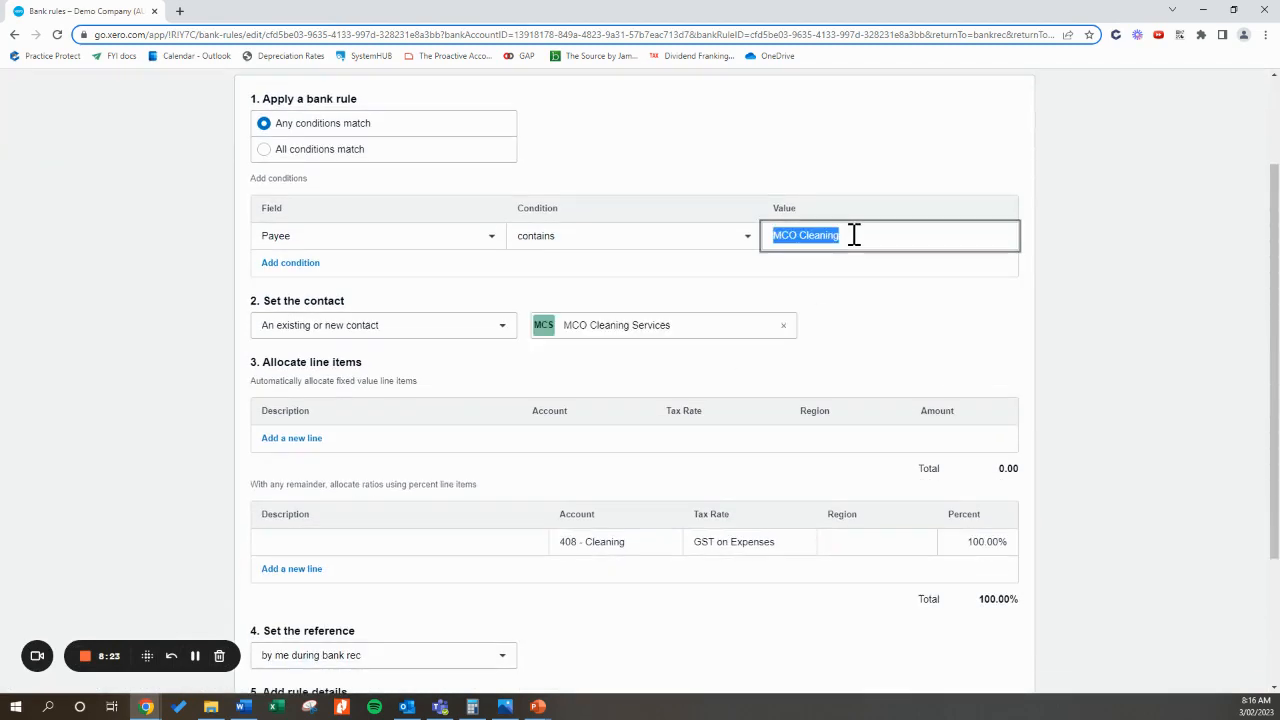
scroll(845, 232, "down", 2)
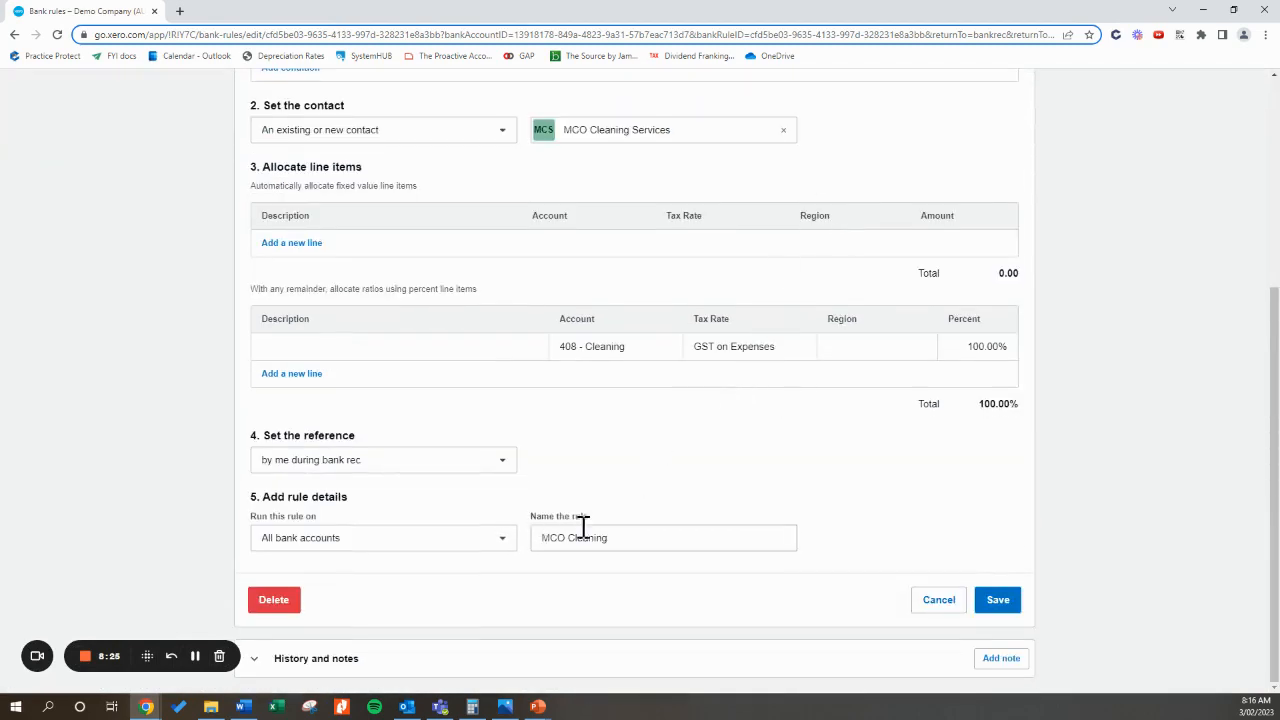
Step: Rename the bank rule as Cleaning and save it
left_click(659, 540)
left_click_drag(566, 538, 517, 560)
key("BackSpace")
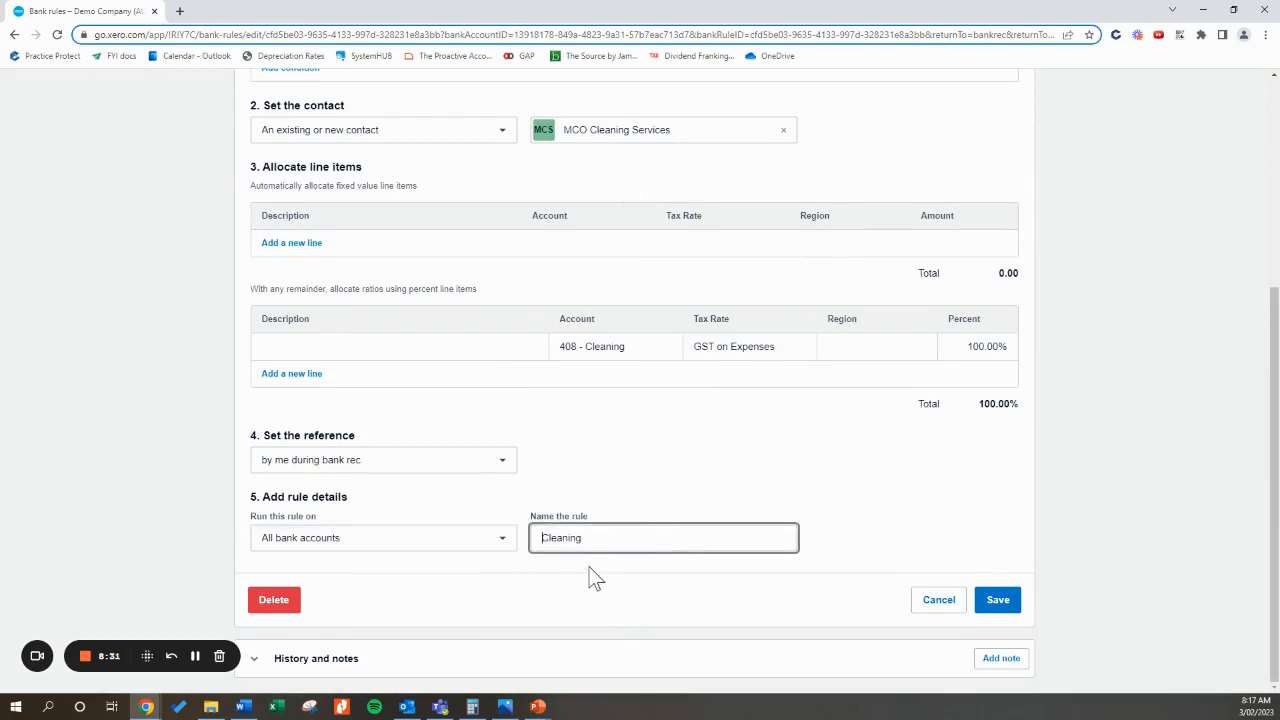
left_click(634, 541)
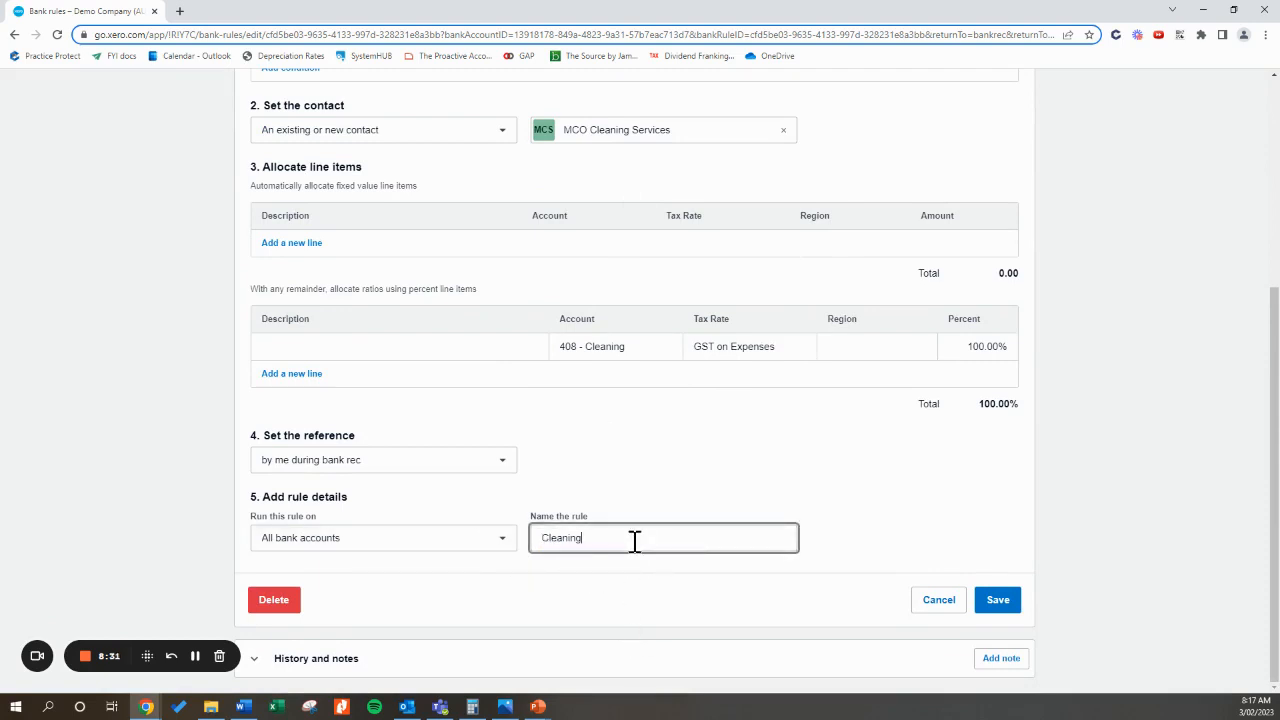
left_click(1003, 601)
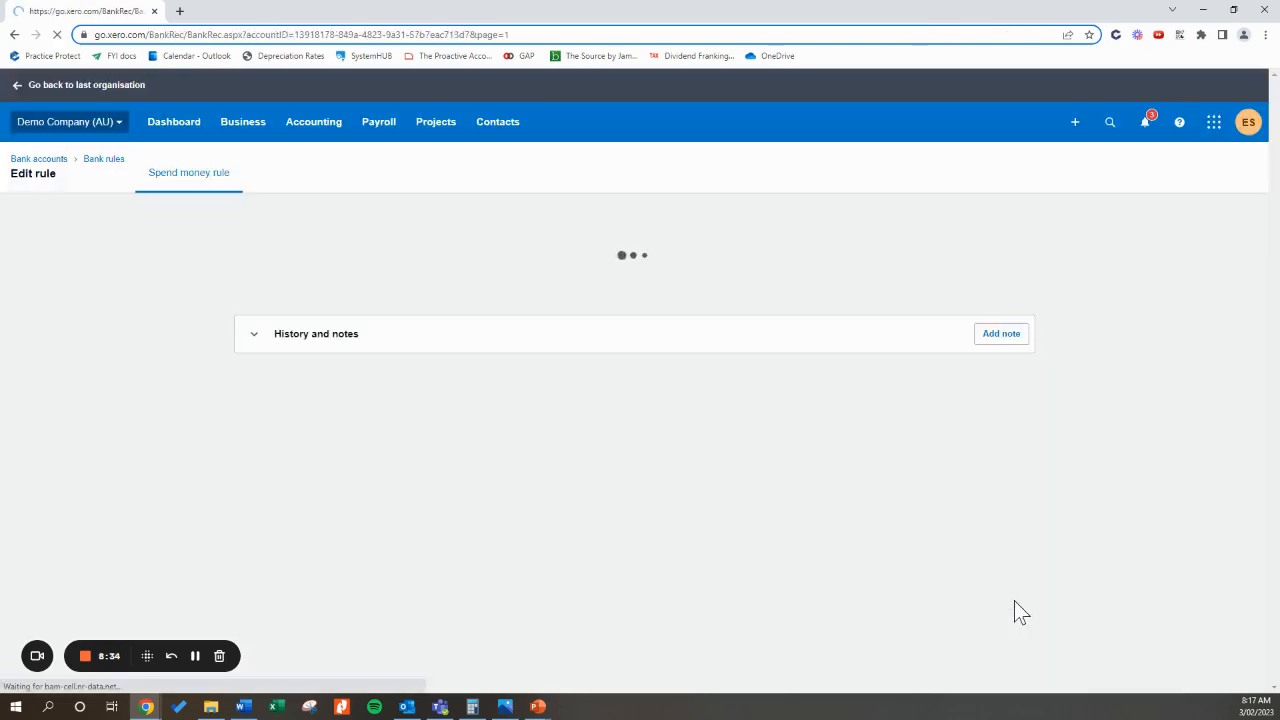
Step: Reconcile the 28 Jan 2023 MCO Cleaning statement line using the Cleaning rule
scroll(635, 390, "down", 5)
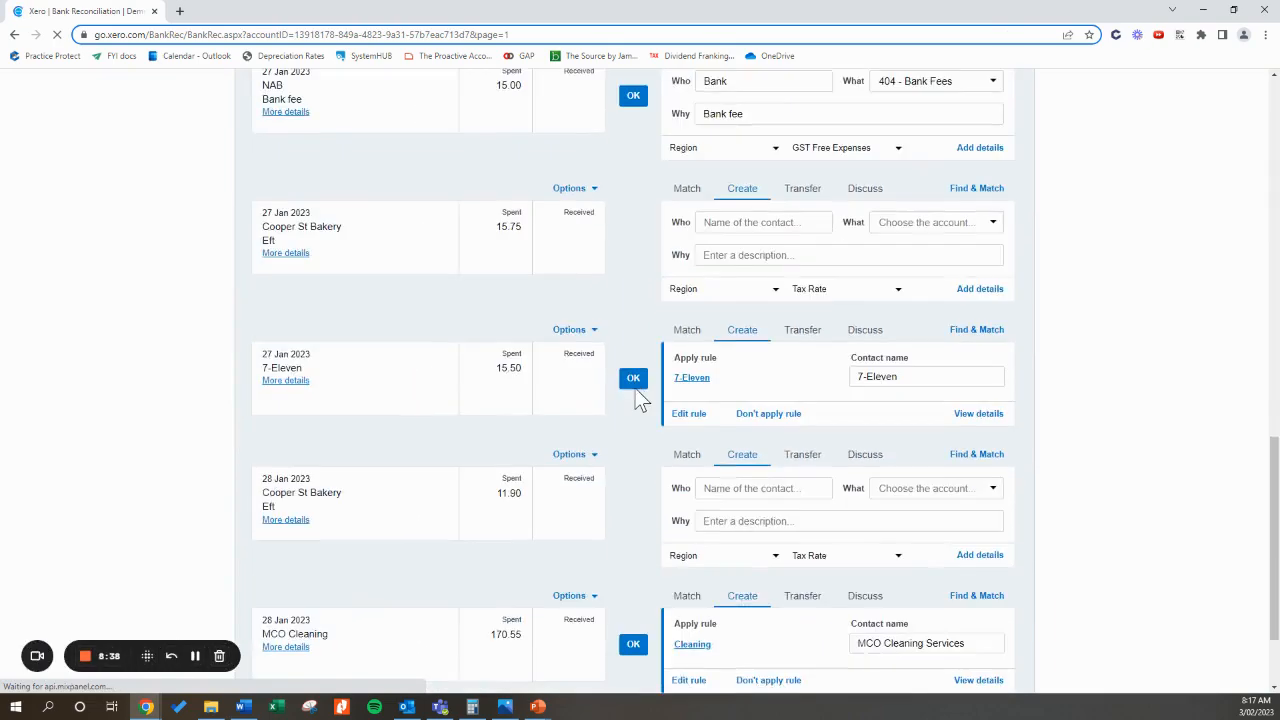
scroll(636, 390, "down", 3)
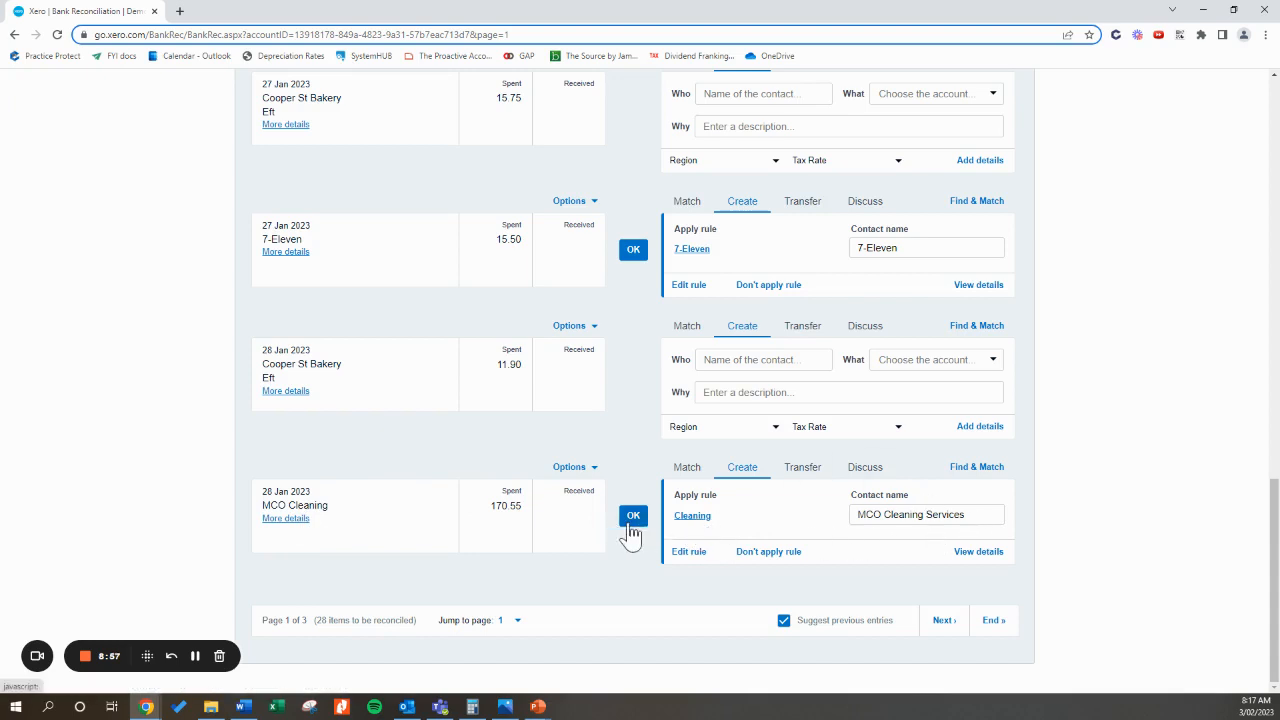
left_click(632, 518)
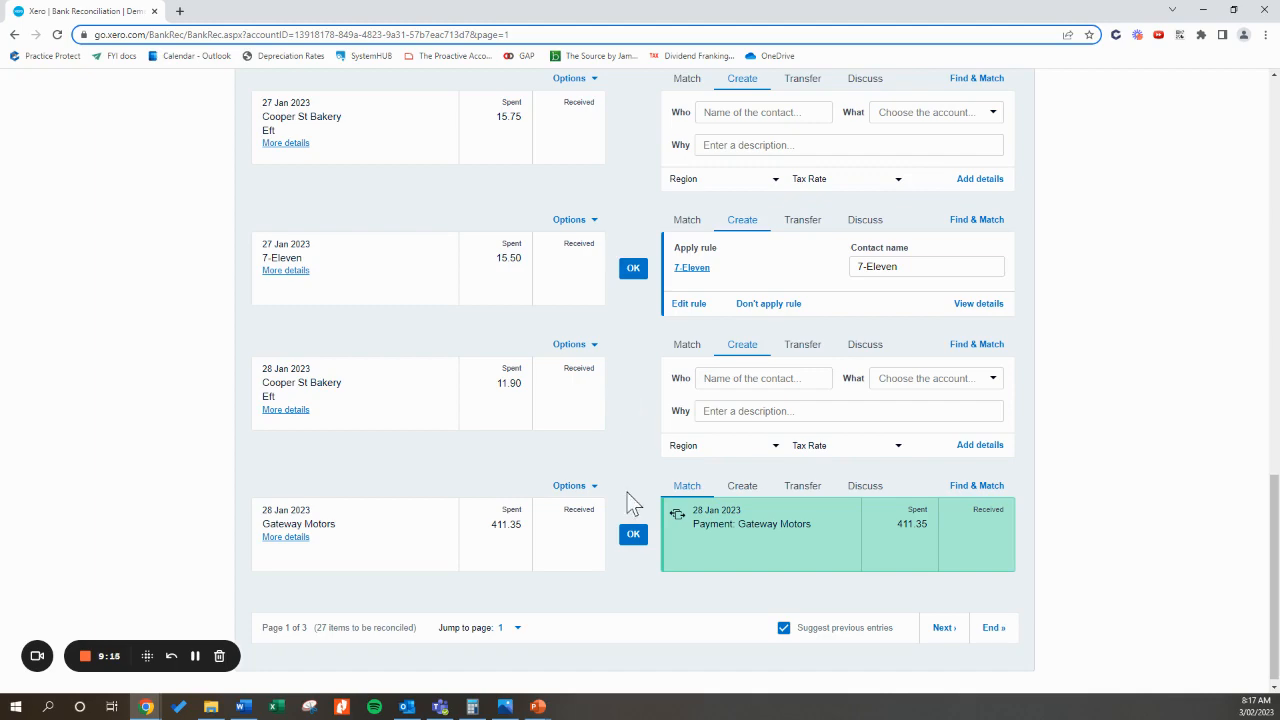
Step: Compare the spent amount on the Gateway Motors statement line with that of its suggested payment match
scroll(627, 495, "up", 6)
scroll(627, 495, "down", 6)
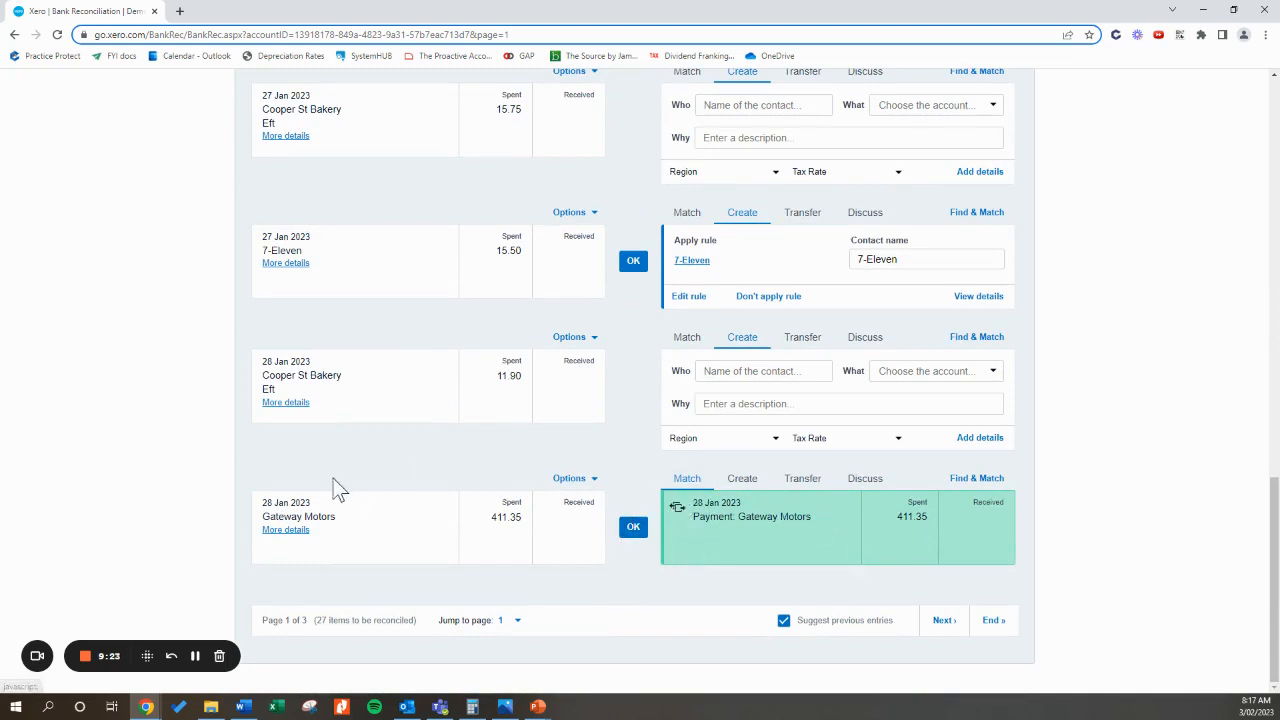
double_click(484, 518)
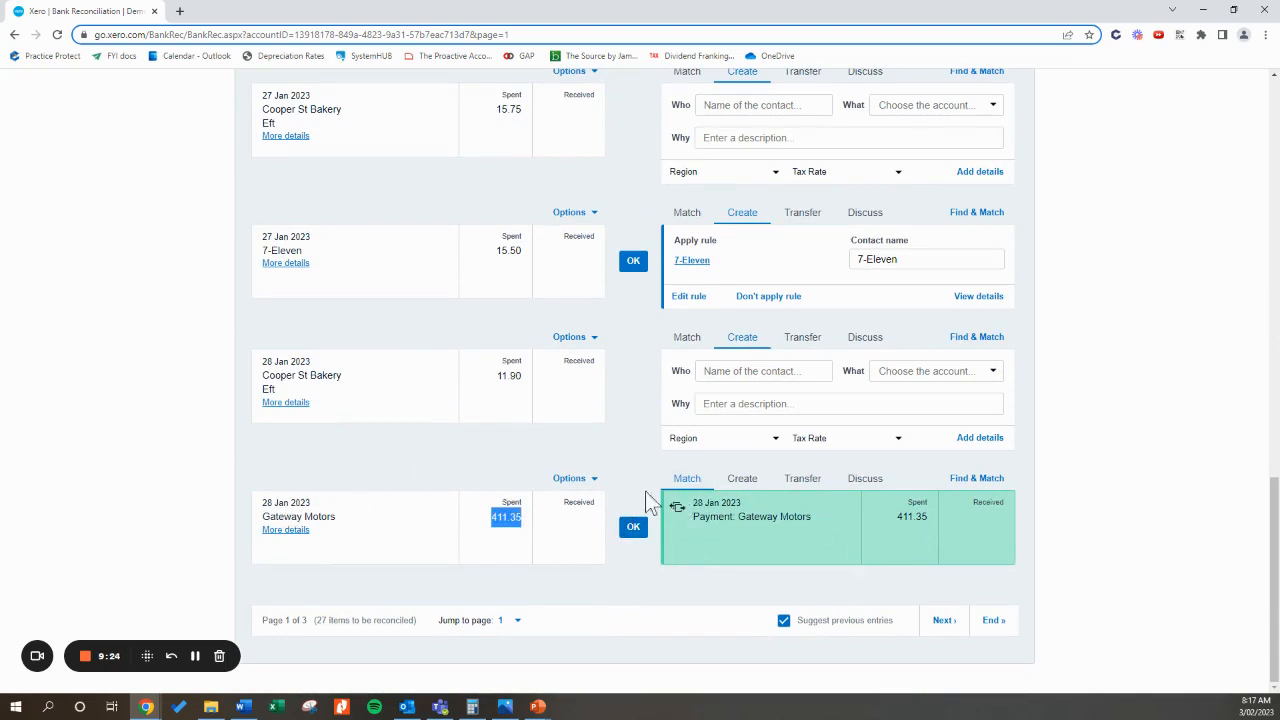
double_click(918, 518)
Step: Try creating a new transaction for the Ridgeway University statement line, and return it to its suggested match
scroll(792, 618, "up", 5)
scroll(789, 612, "up", 2)
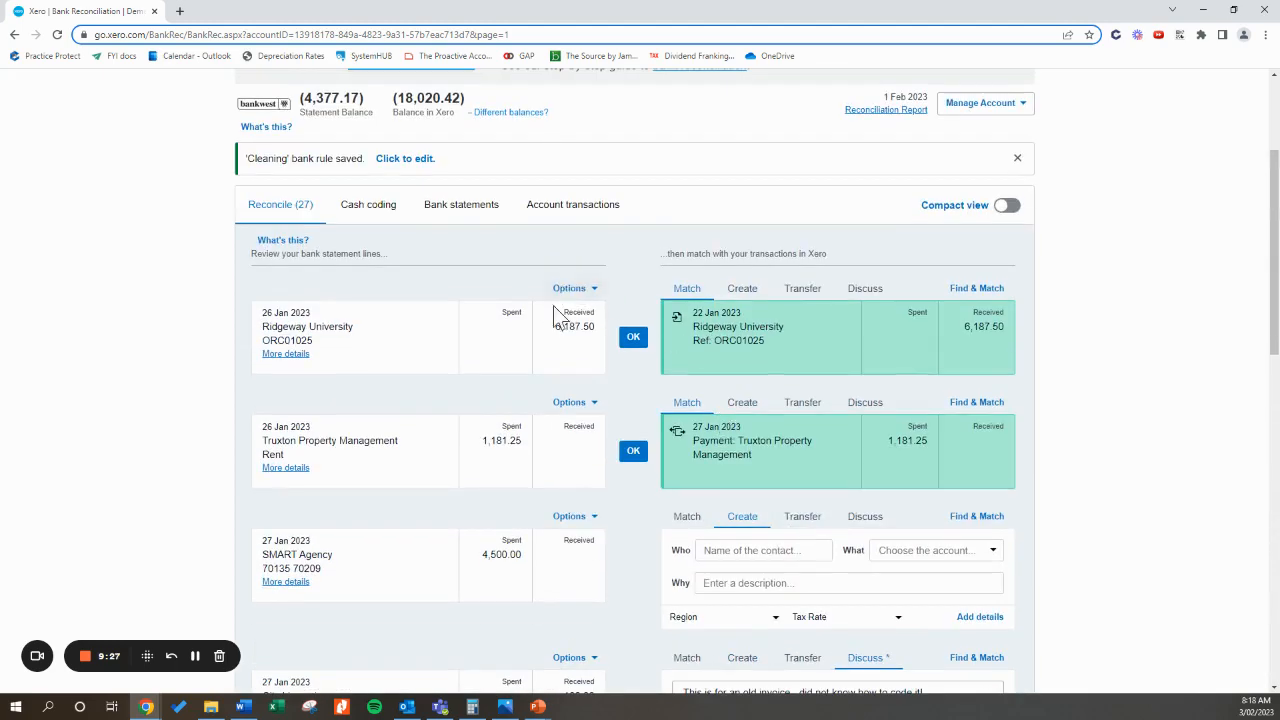
double_click(575, 327)
left_click(742, 288)
left_click(915, 321)
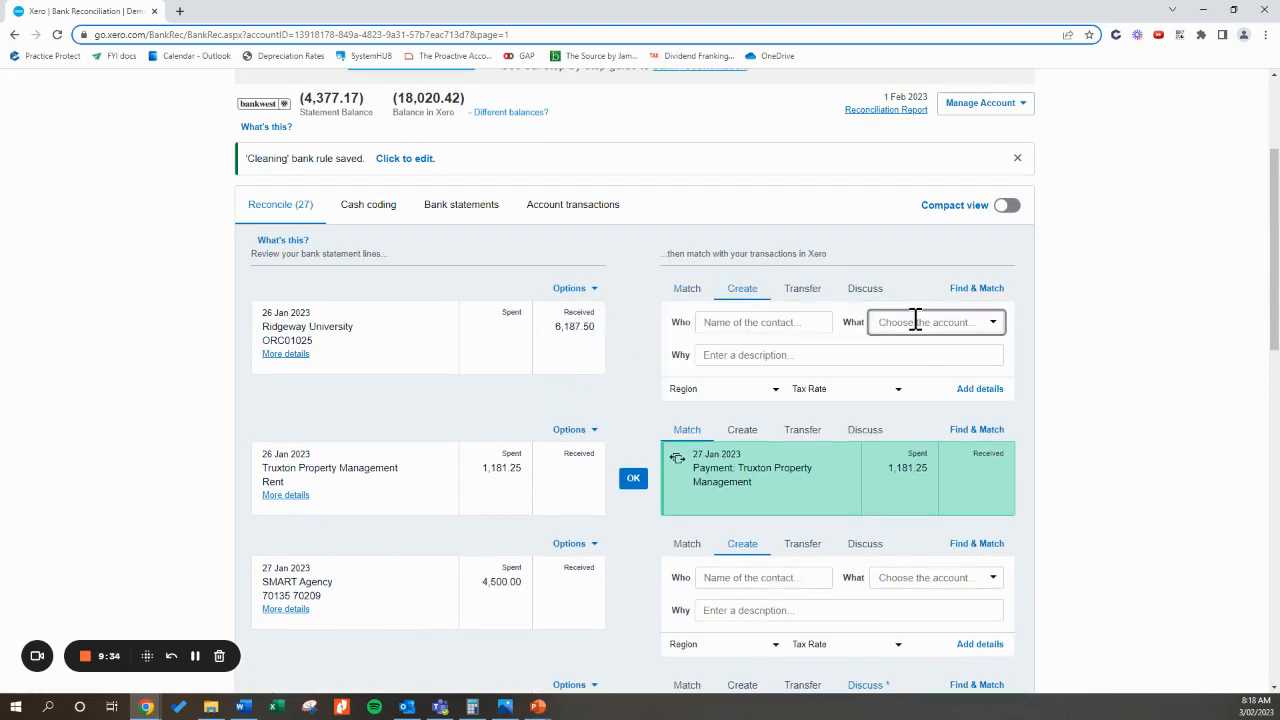
left_click(689, 291)
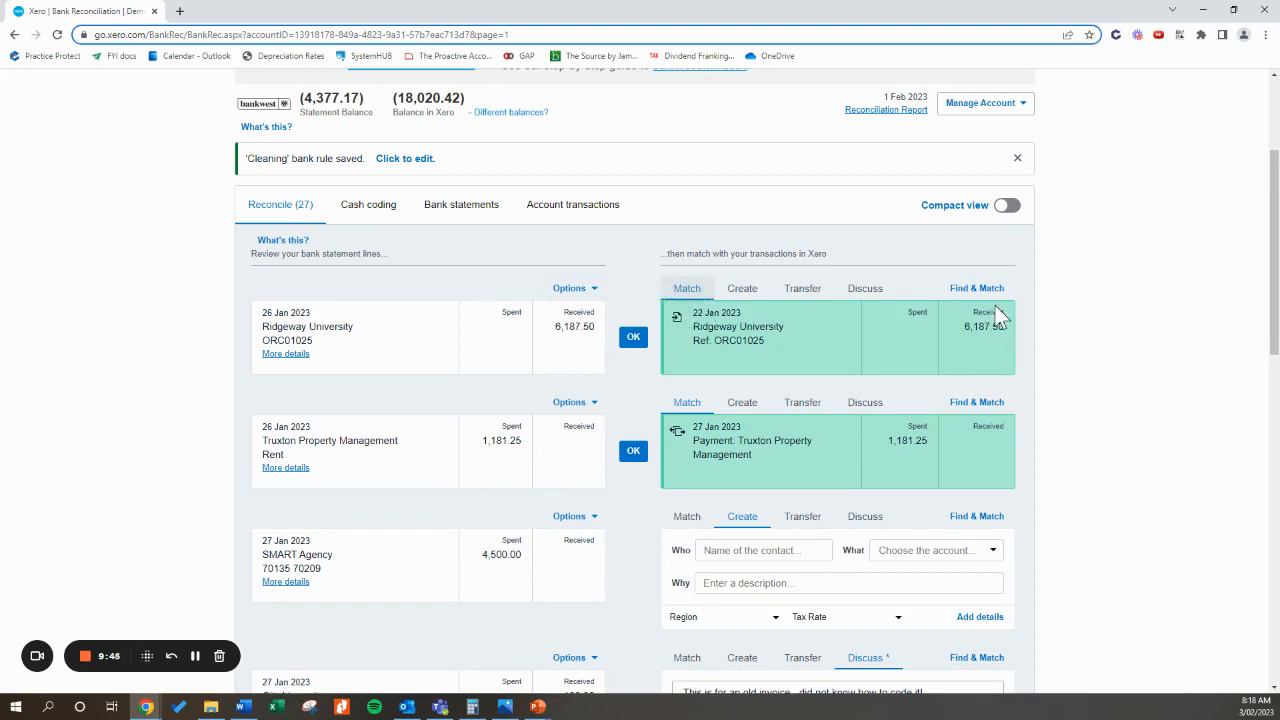
Step: Examine the SMART Agency statement line's payee, spent amount and blank account field
scroll(829, 465, "down", 1)
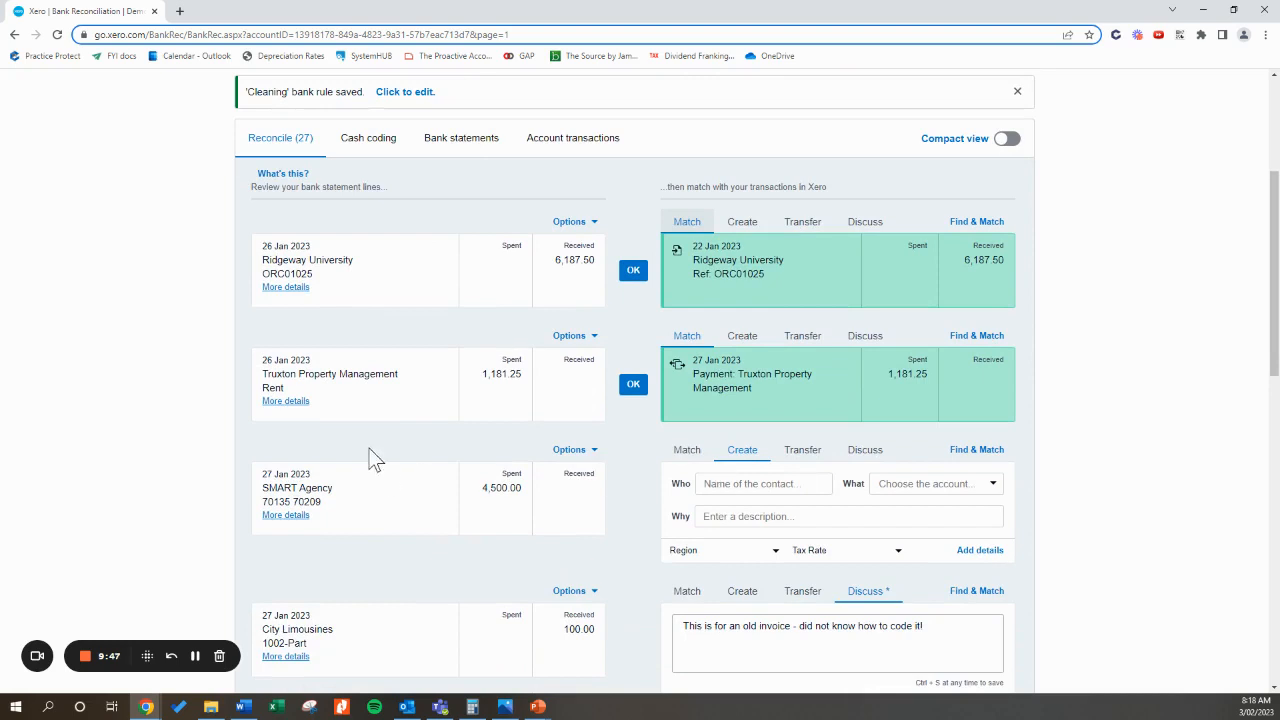
double_click(287, 488)
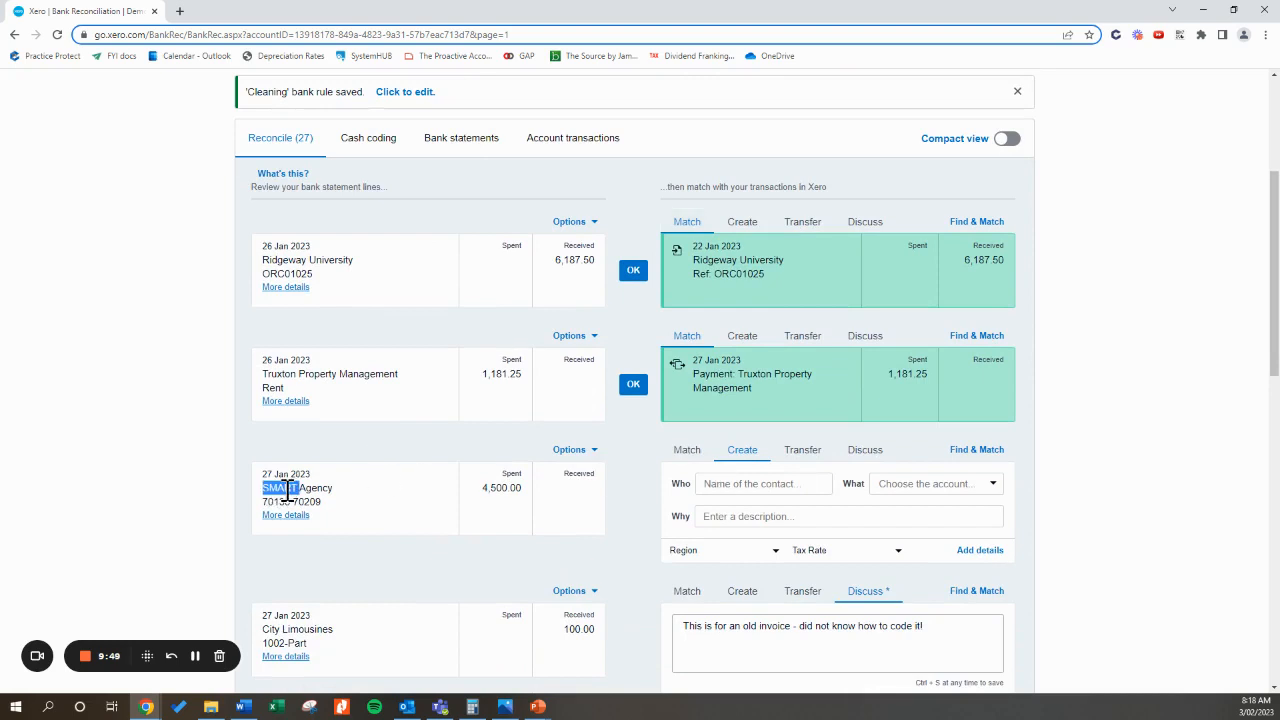
double_click(505, 488)
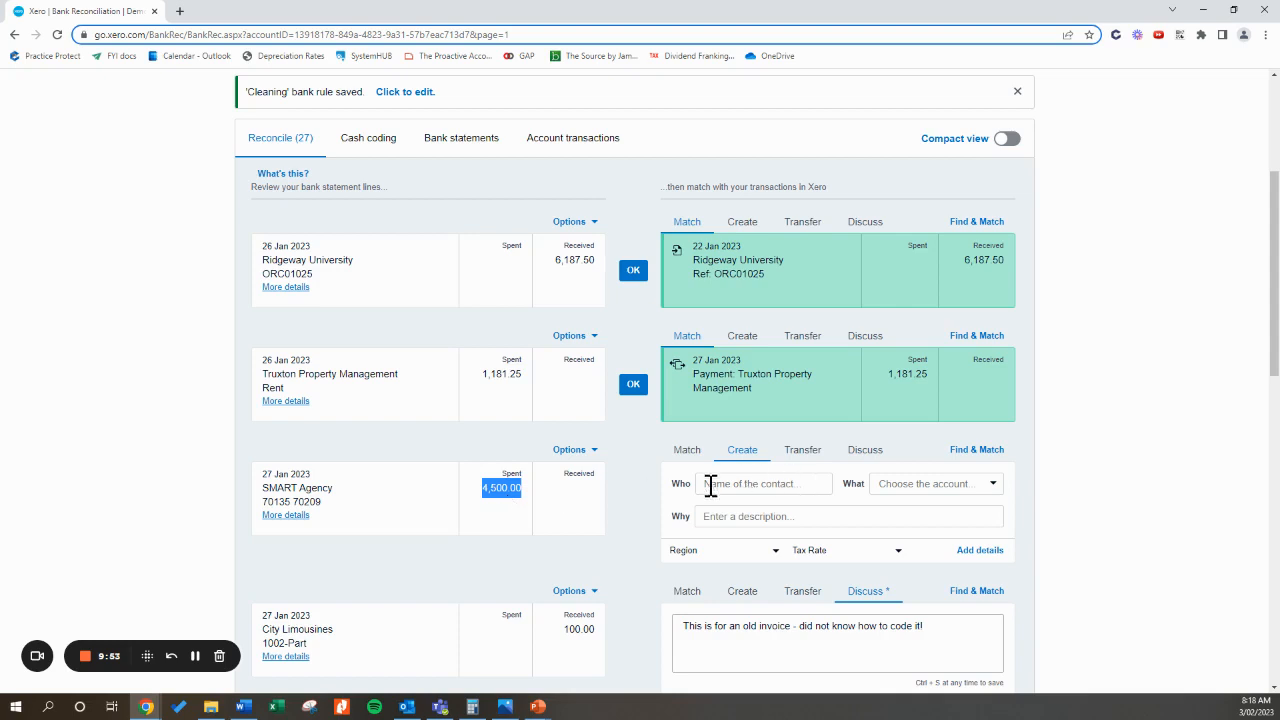
left_click(924, 486)
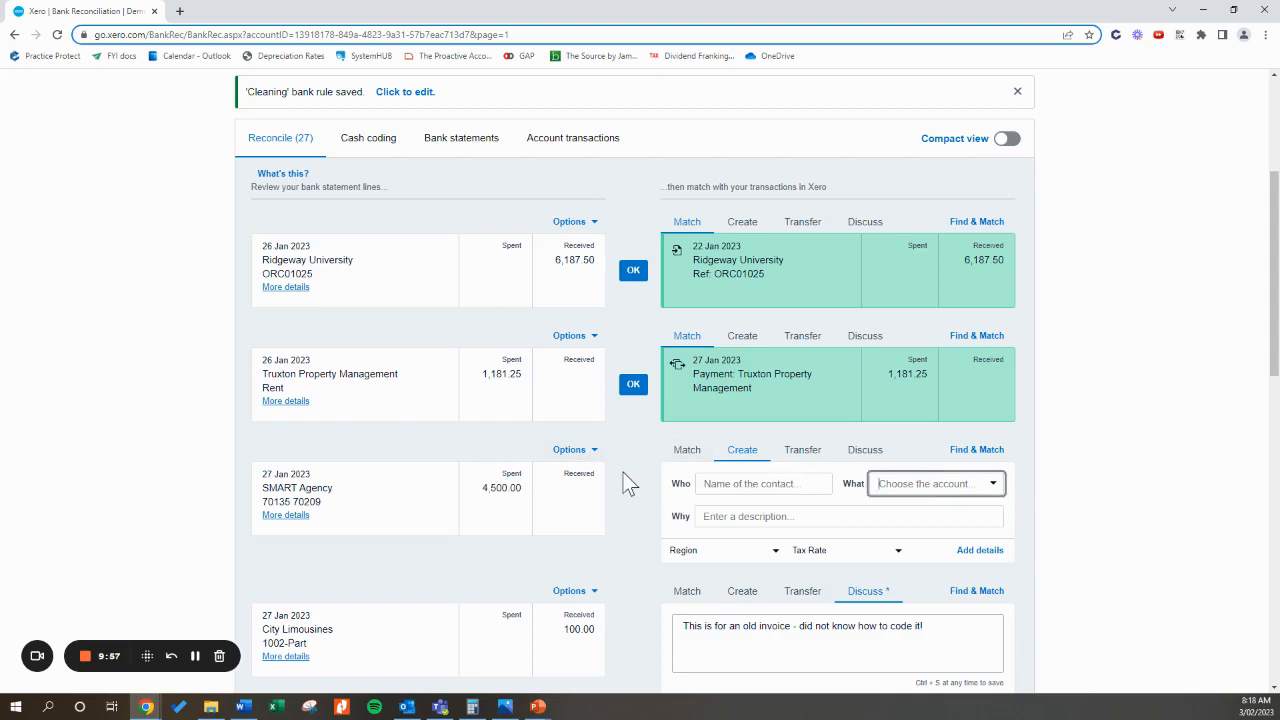
Step: Examine the remaining unreconciled statement lines, including the NAB bank fee and the Cooper St Bakery, 7-Eleven and Gateway Motors lines
scroll(623, 472, "down", 1)
scroll(640, 475, "down", 3)
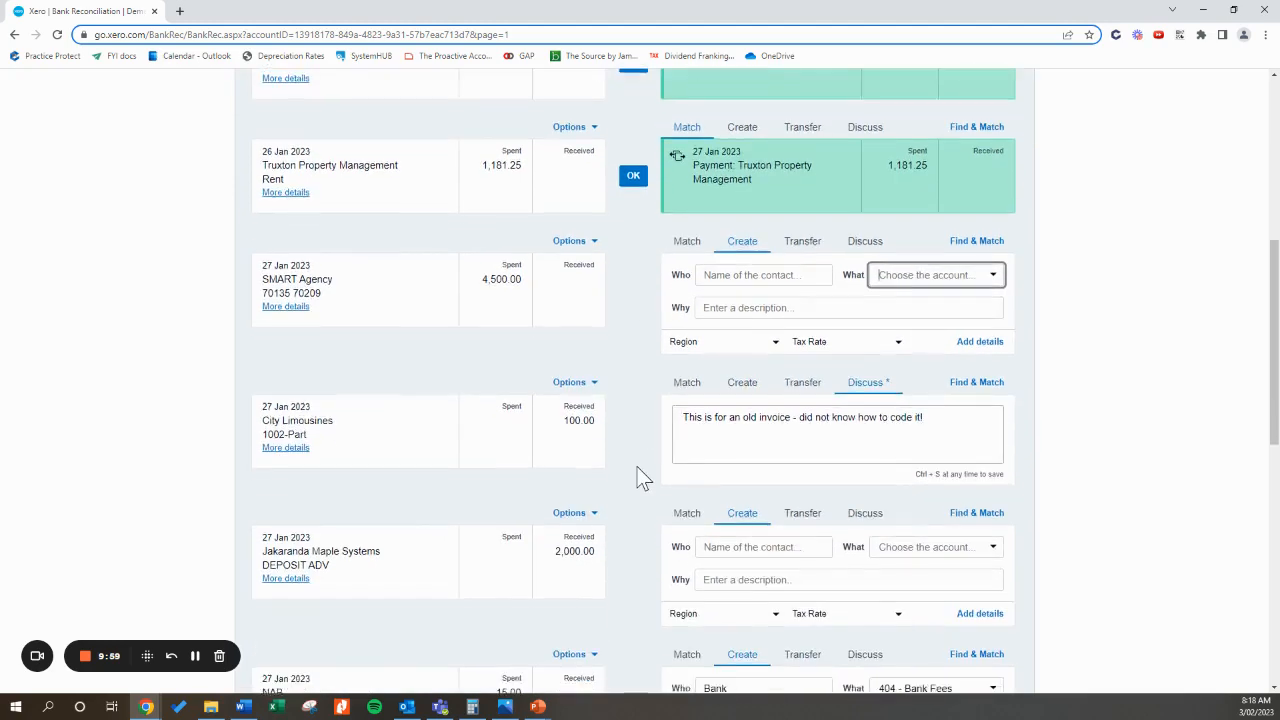
scroll(640, 477, "down", 2)
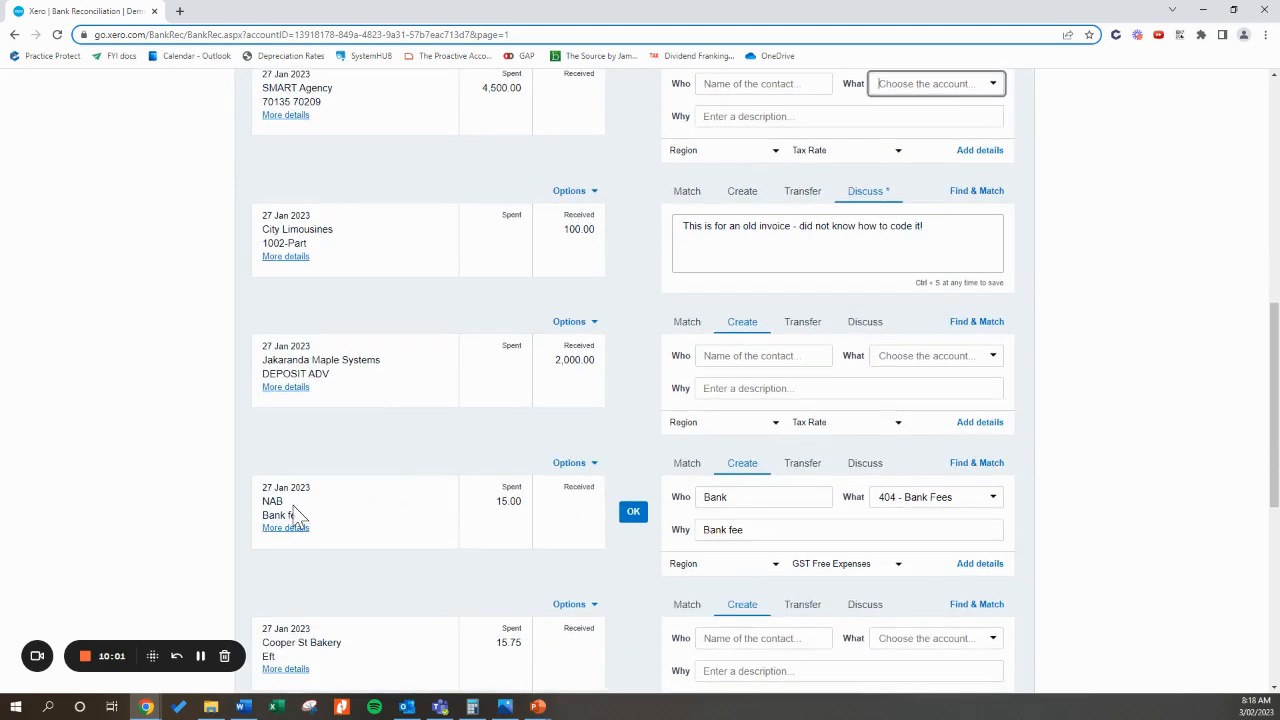
double_click(512, 503)
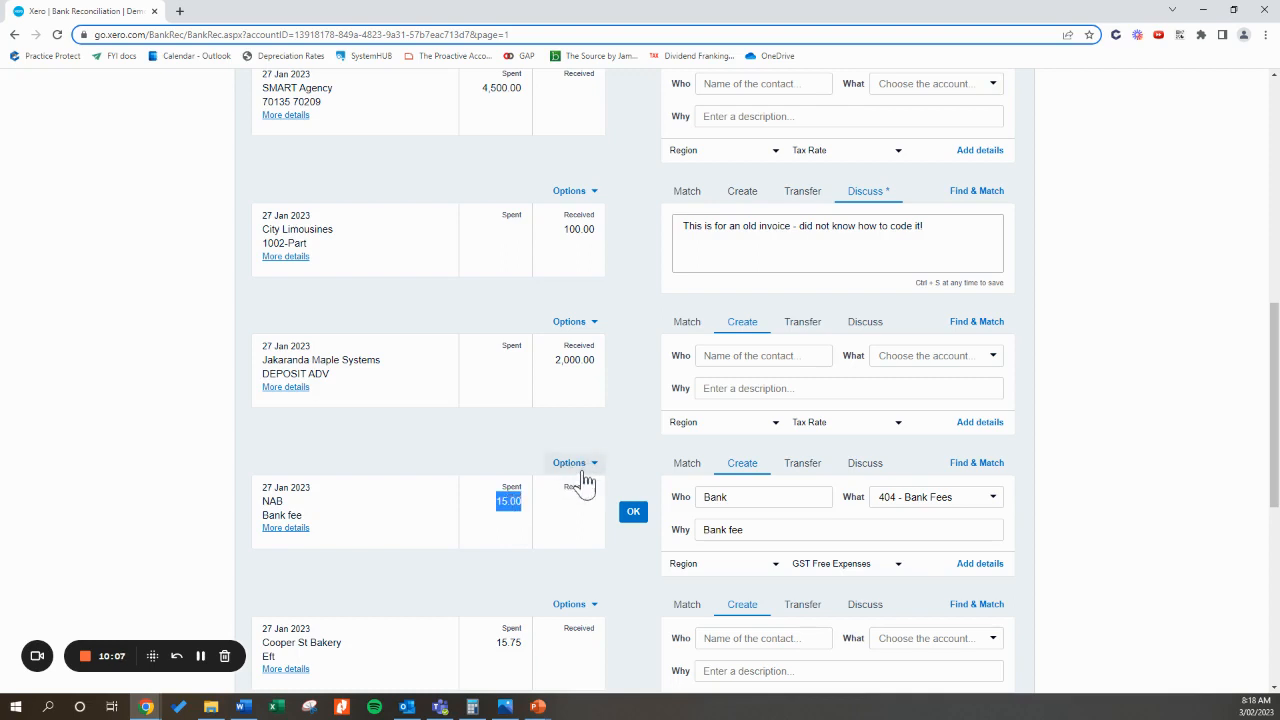
scroll(560, 490, "down", 2)
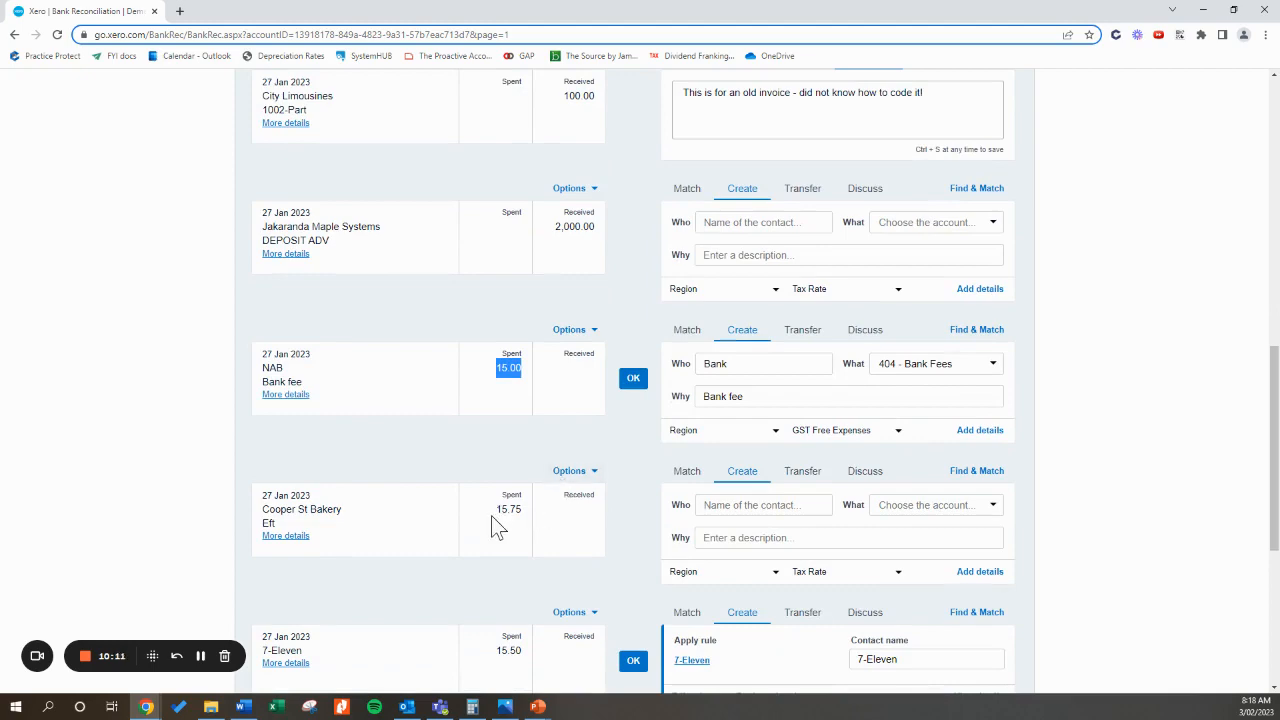
scroll(491, 517, "down", 4)
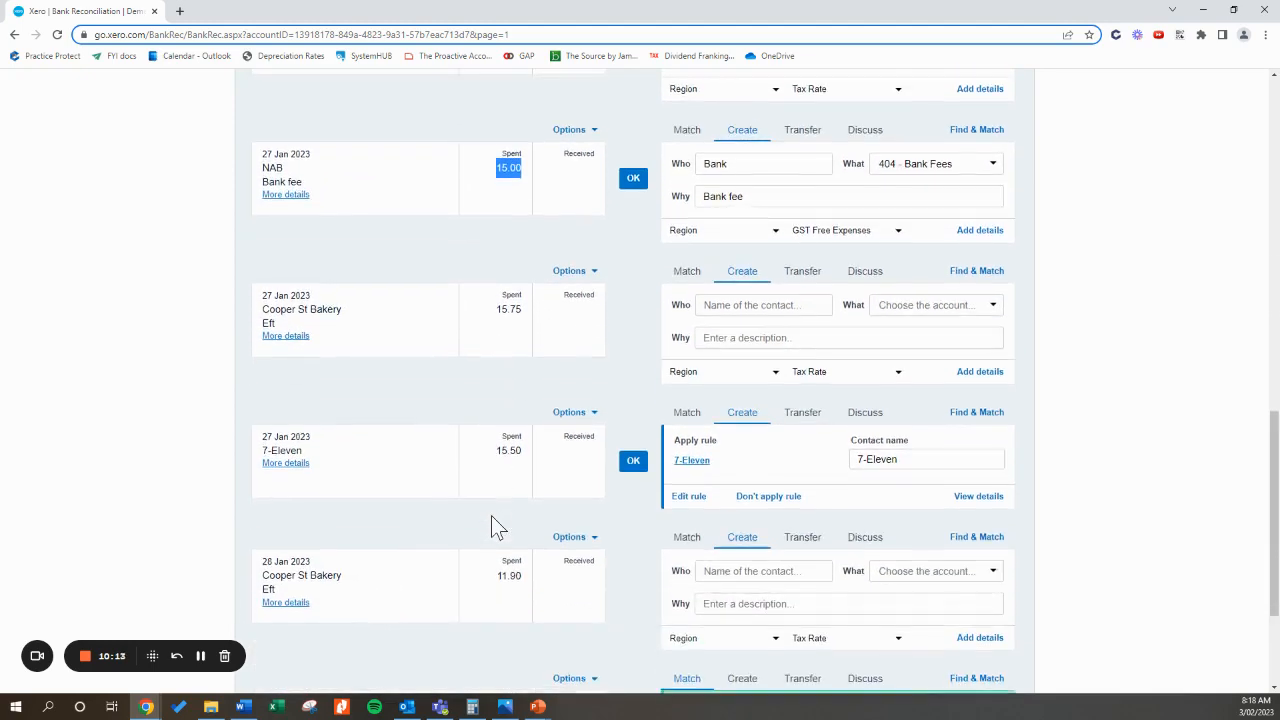
scroll(491, 515, "down", 1)
scroll(534, 535, "down", 1)
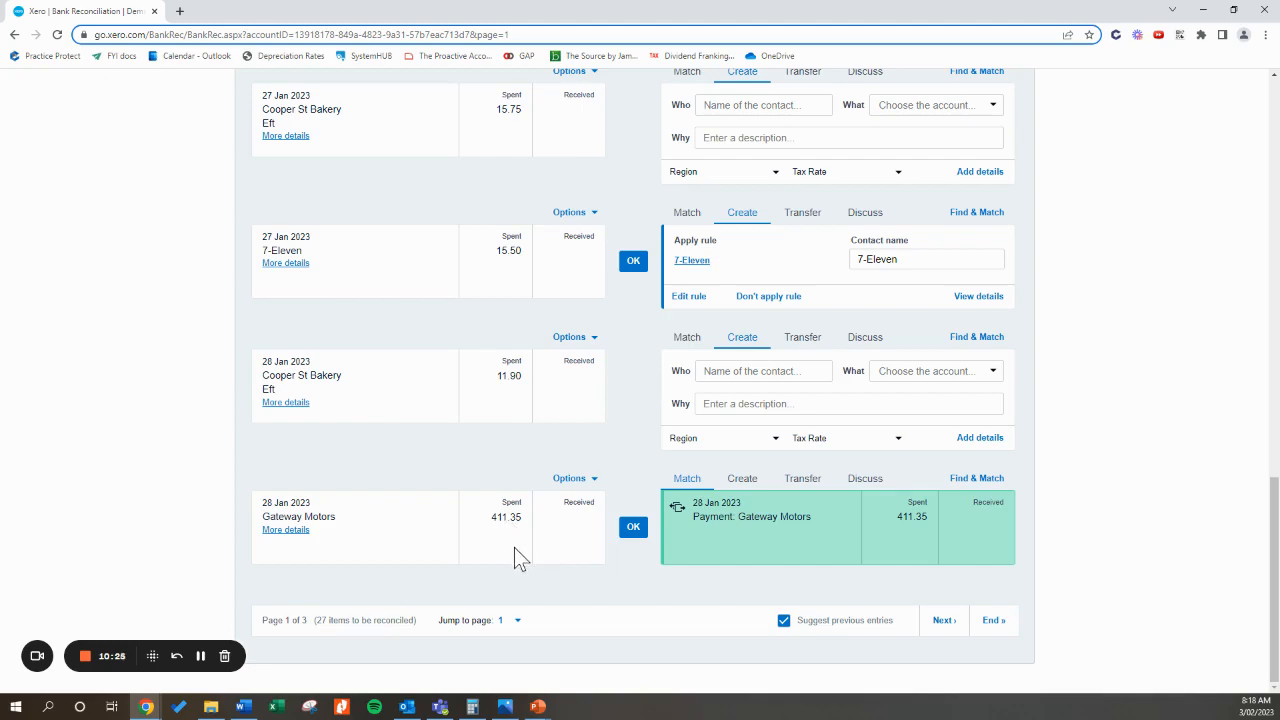
scroll(514, 547, "up", 15)
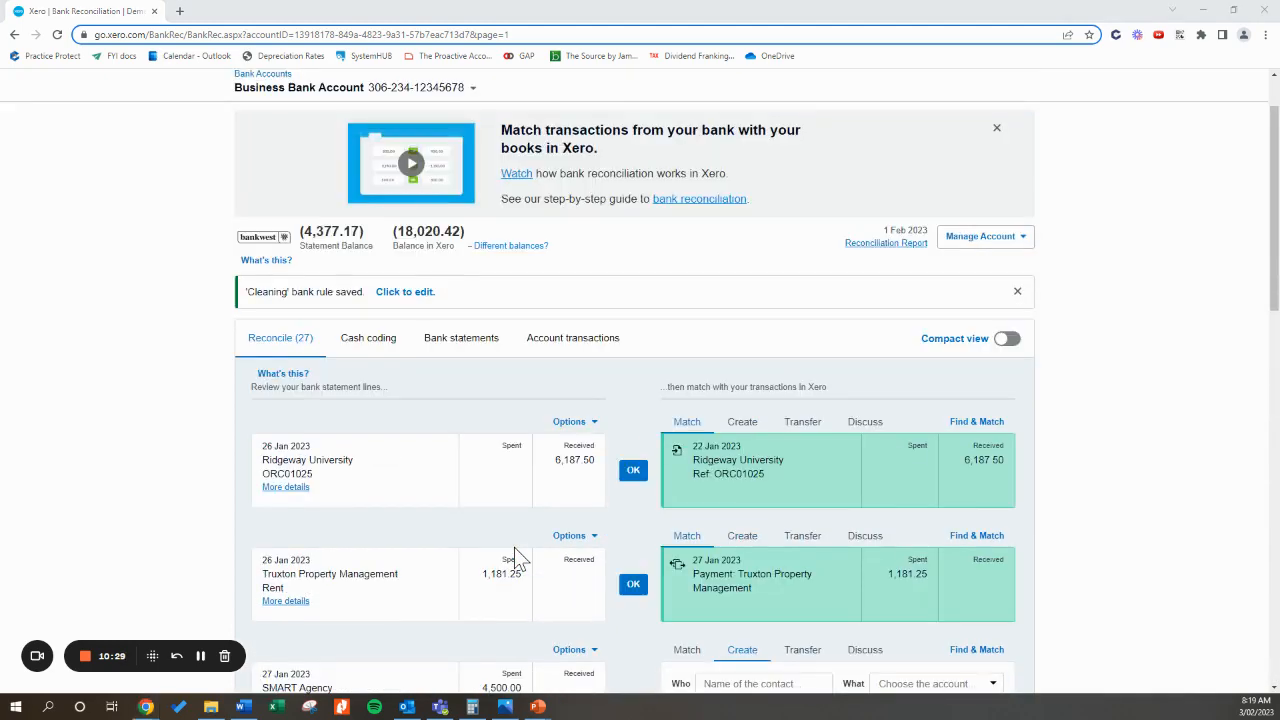
Step: Switch to the PowerPoint presentation's Key Takeaways slide about bank rules
key("alt+Tab")
left_click(348, 522)
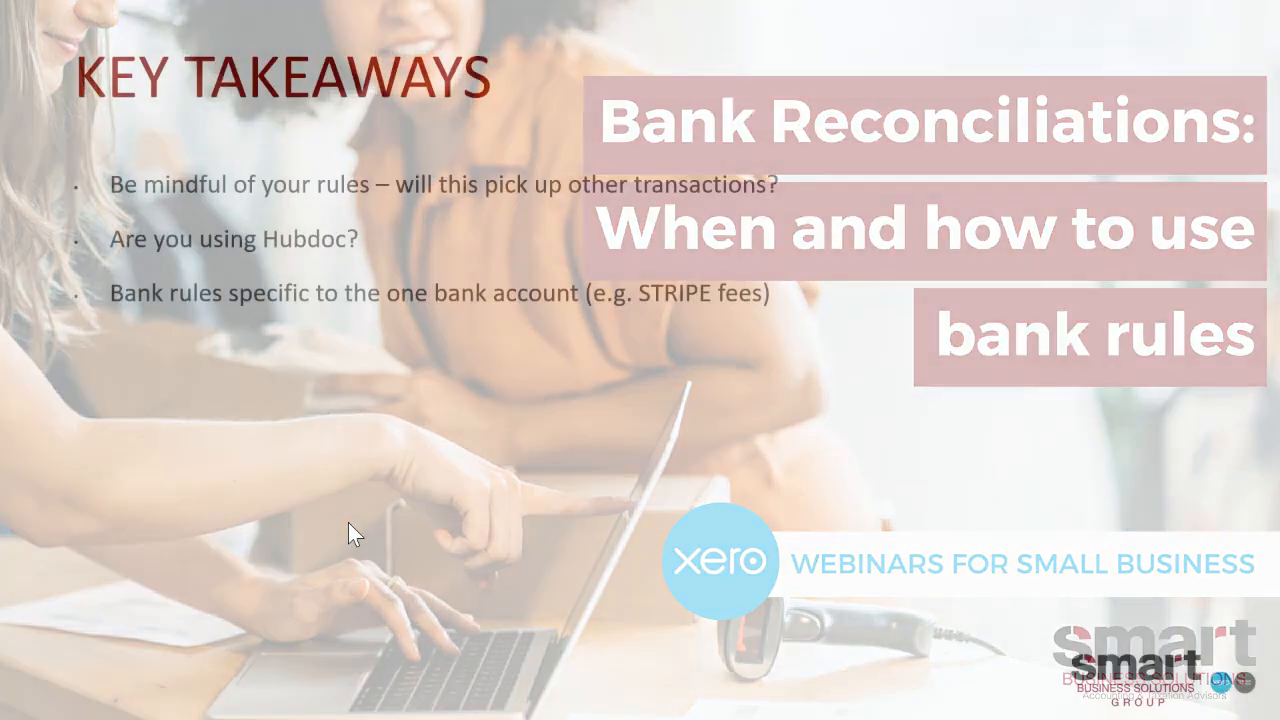